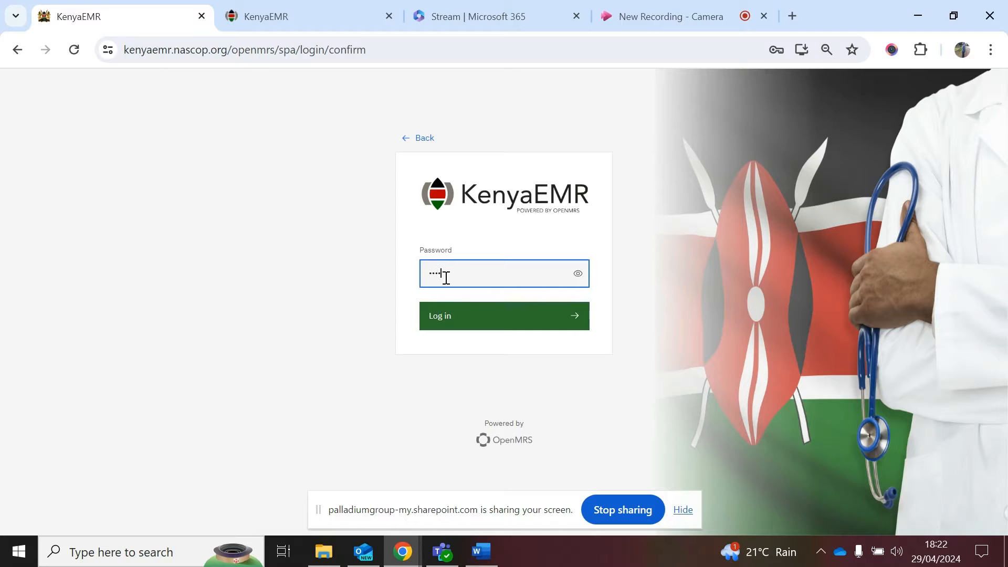
# Step: Sign in and confirm Ngarua Health Centre as the working location
pyautogui.click(448, 315)
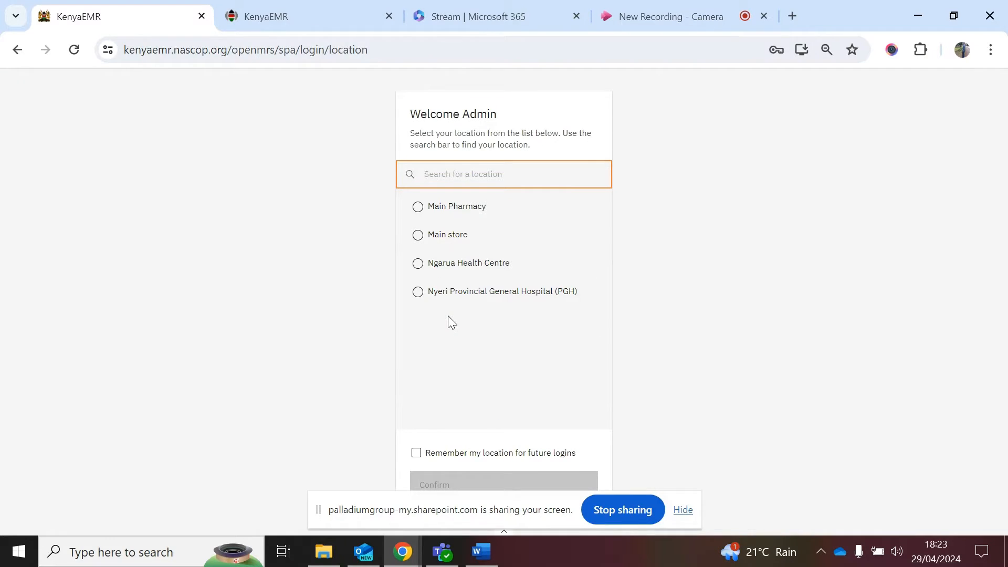
pyautogui.click(418, 264)
pyautogui.click(465, 484)
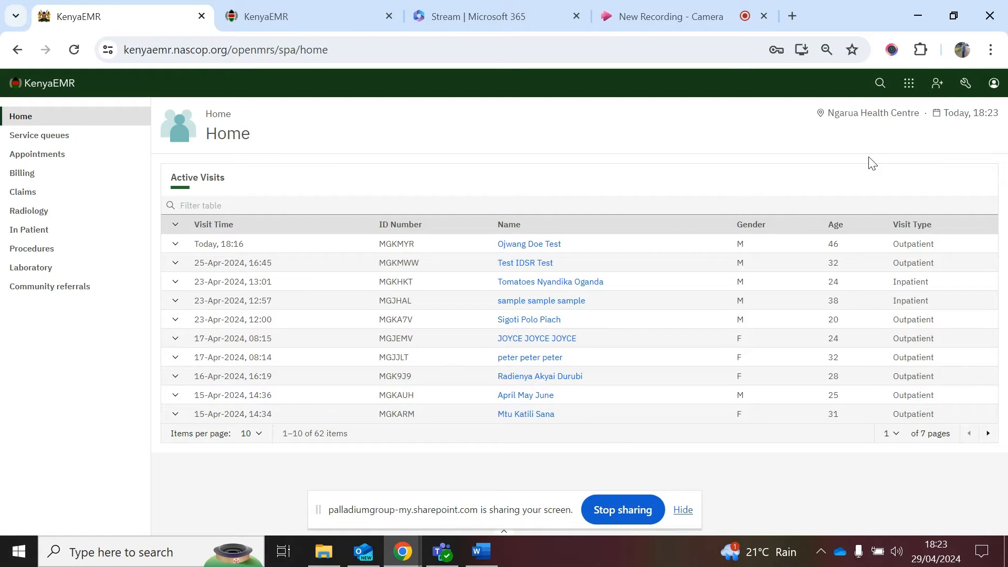
# Step: Start a new patient registration and validate National ID 12345 against the client registry
pyautogui.click(938, 85)
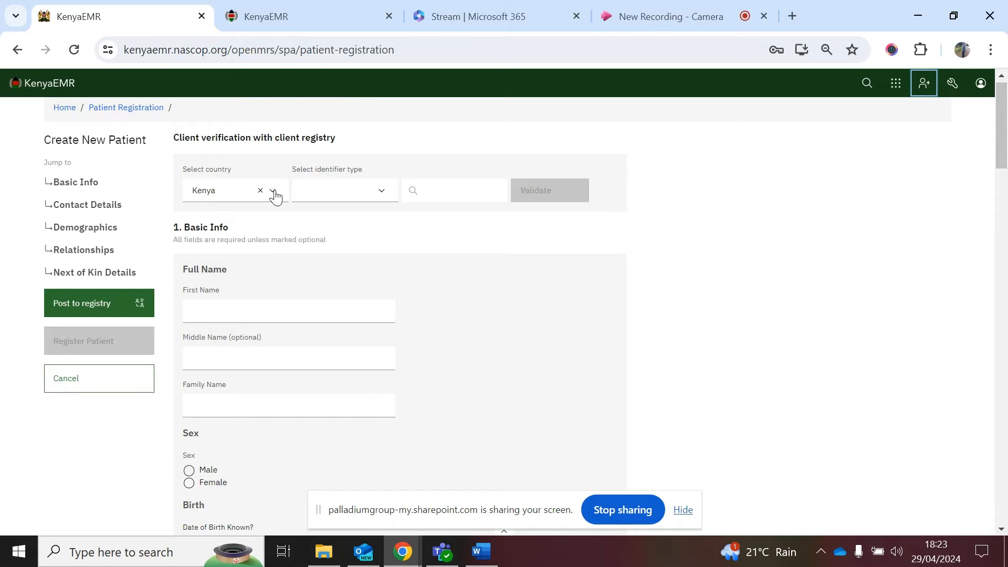
pyautogui.click(382, 193)
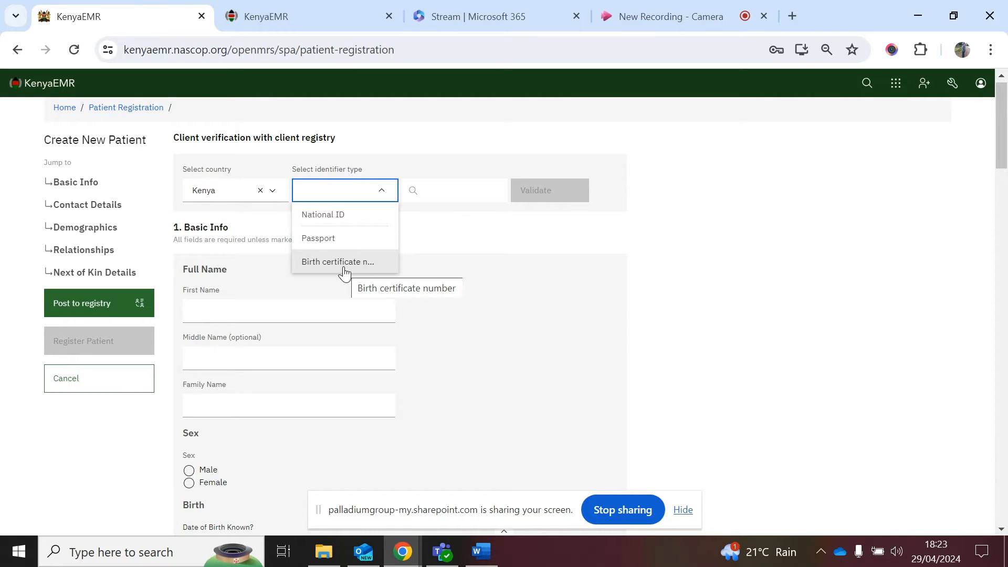
pyautogui.click(341, 215)
pyautogui.click(458, 192)
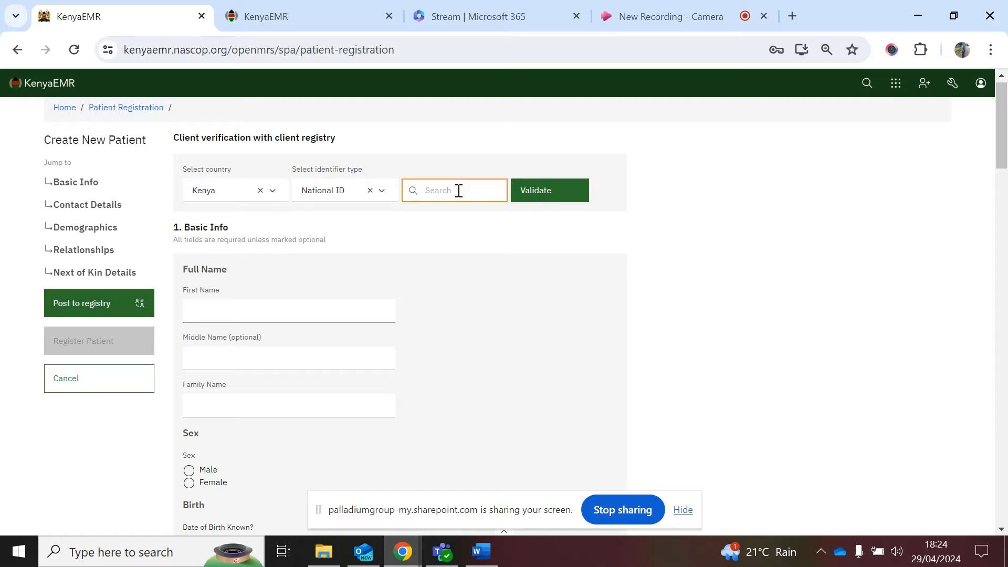
pyautogui.write('12345')
pyautogui.click(548, 190)
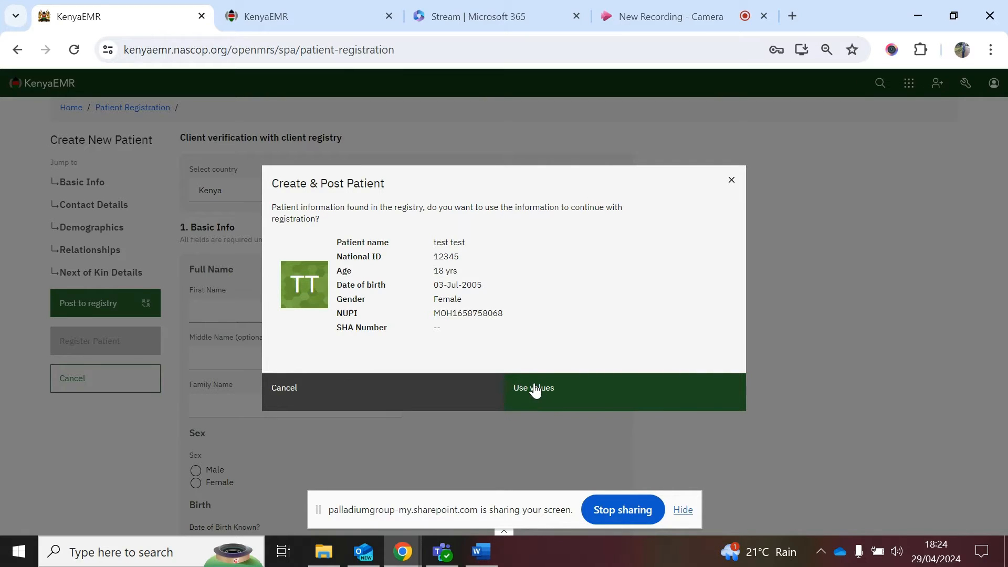
# Step: Dismiss the registry match, change the National ID's ending to 445, and validate again
pyautogui.click(404, 388)
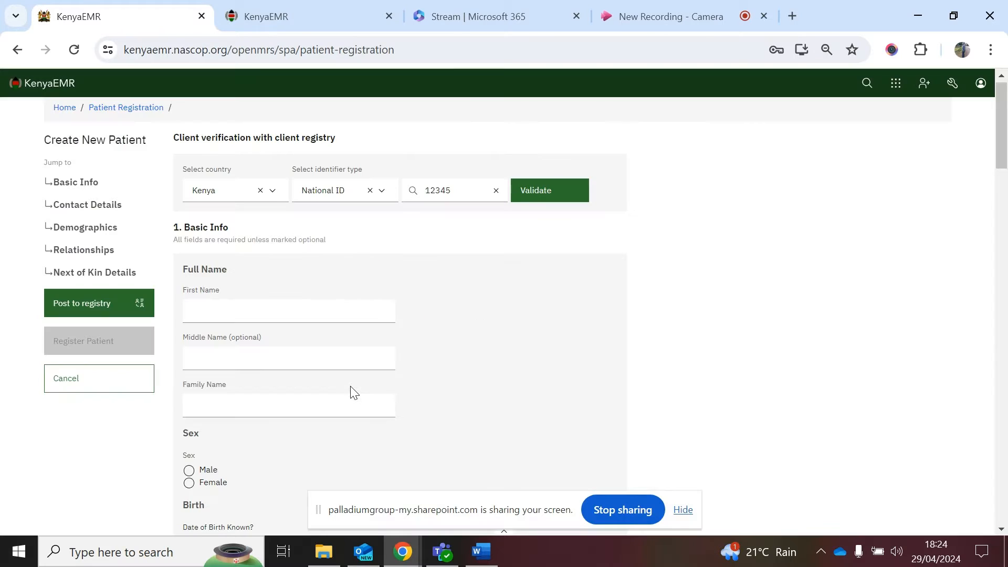
pyautogui.click(461, 193)
pyautogui.press('BackSpace')
pyautogui.press('BackSpace')
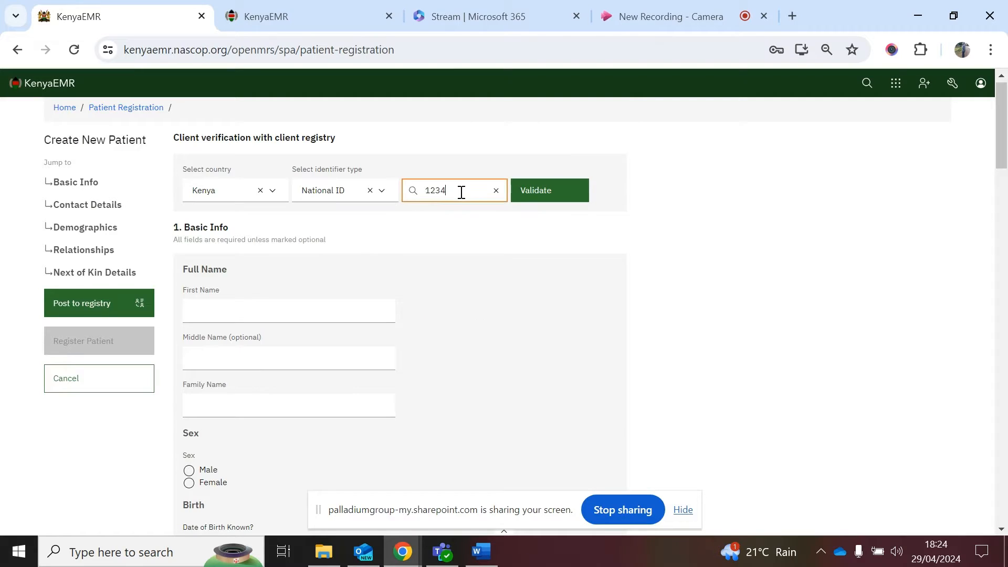
pyautogui.write('445')
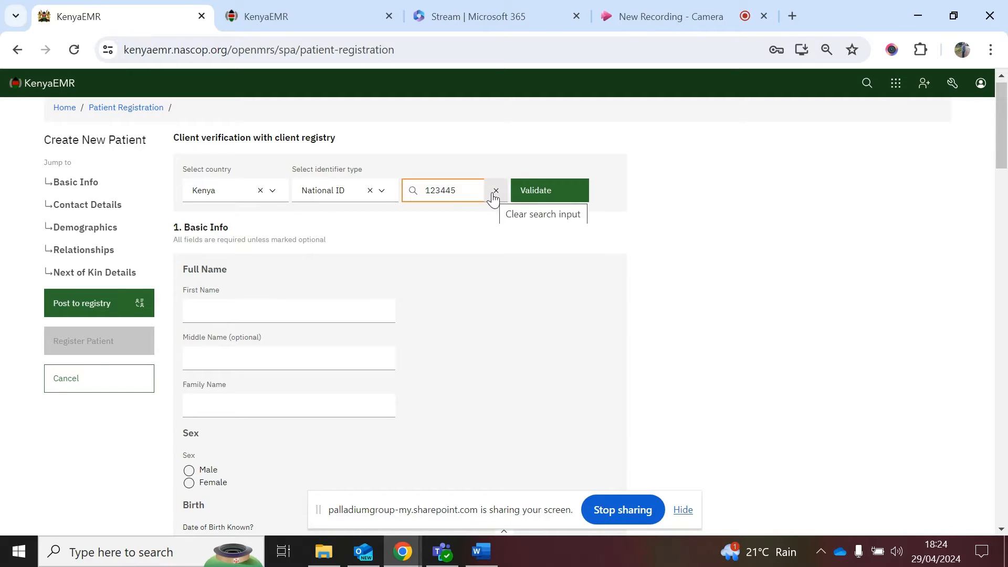
pyautogui.click(535, 194)
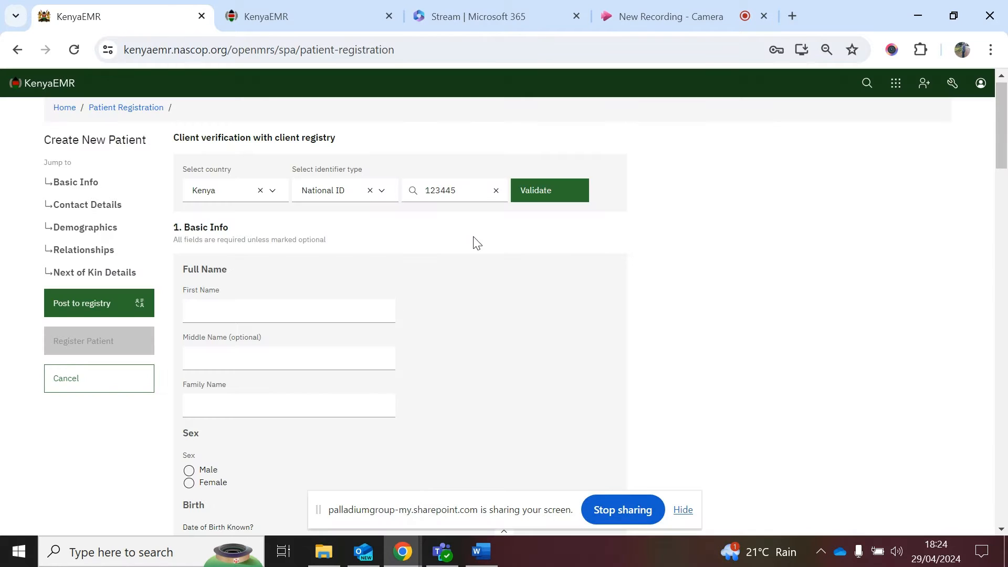
# Step: Change the ID's last digits to 12, validate with no record found, and continue to Basic Info
pyautogui.click(466, 191)
pyautogui.press('BackSpace')
pyautogui.press('BackSpace')
pyautogui.write('12')
pyautogui.click(534, 189)
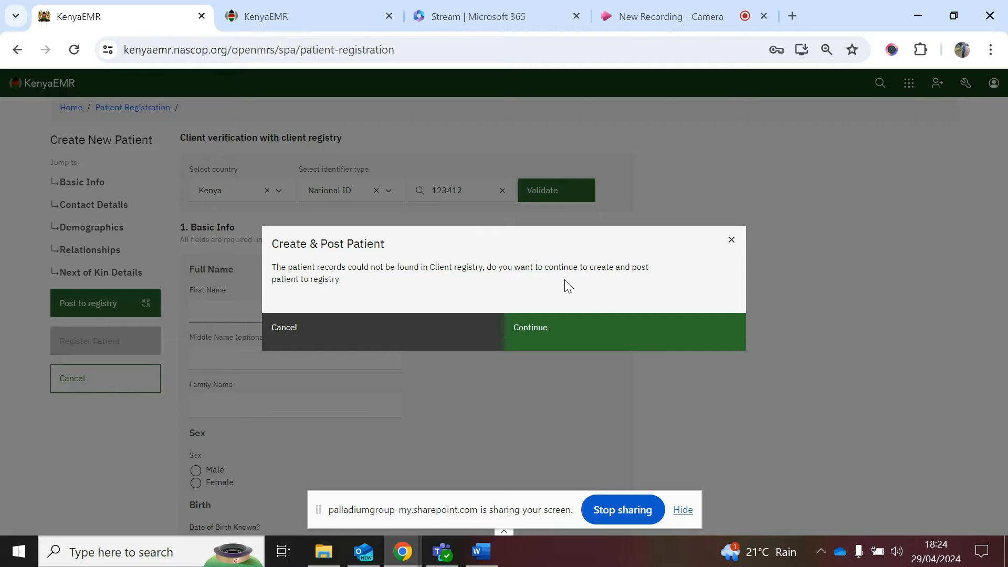
pyautogui.click(544, 329)
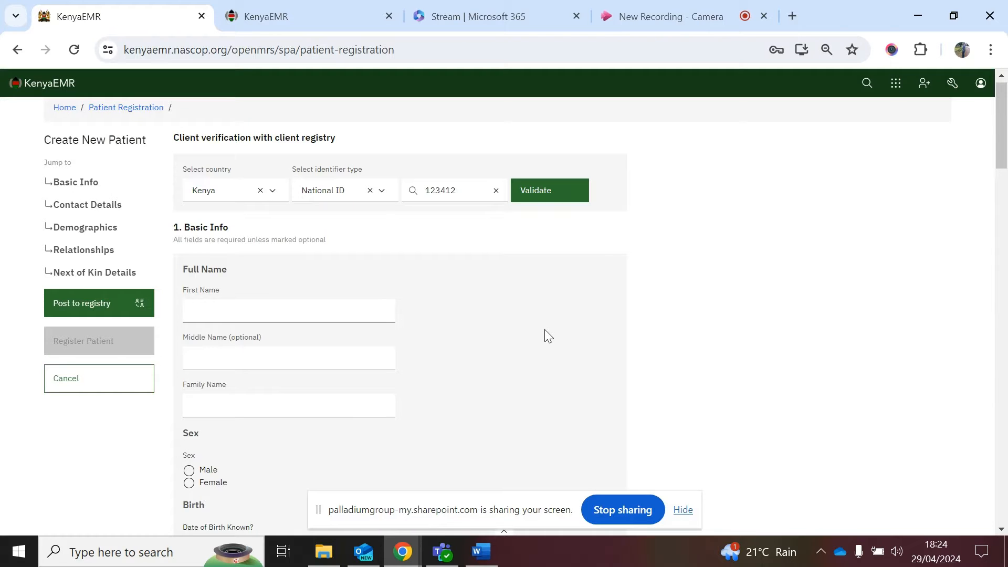
pyautogui.scroll(-1, 544, 329)
# Step: Enter the patient's first, middle and family names
pyautogui.scroll(-1, 544, 329)
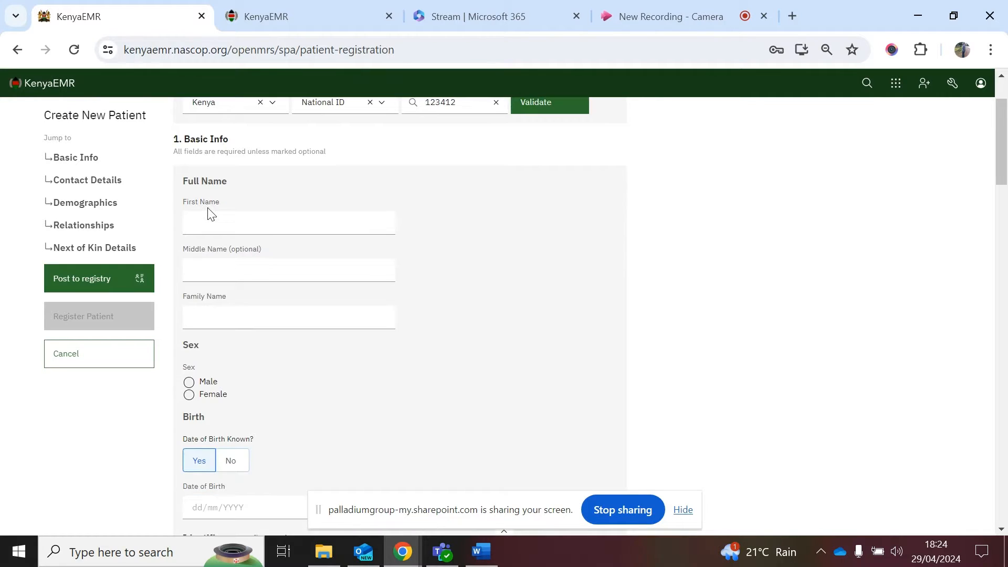
pyautogui.click(210, 222)
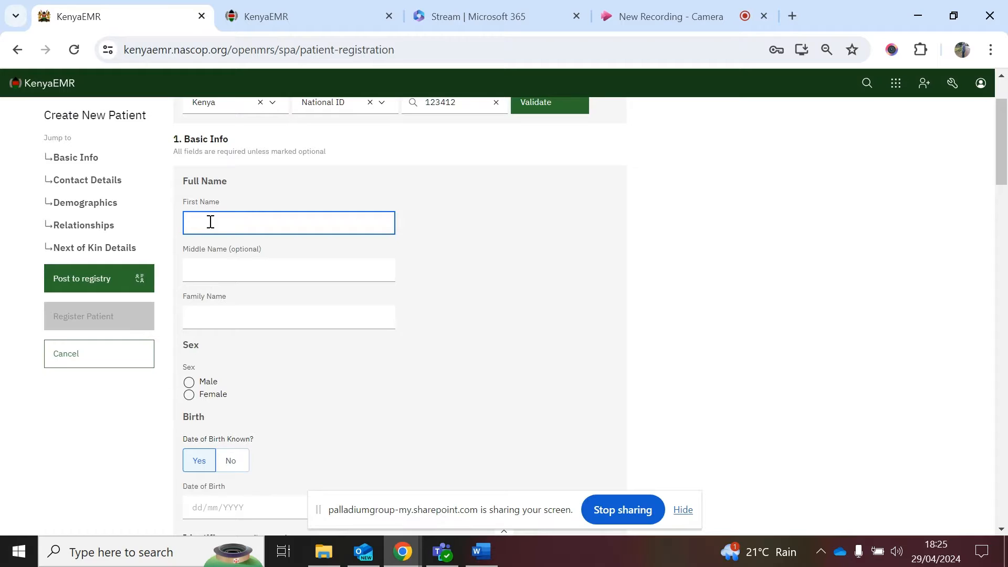
pyautogui.write('Ojwang')
pyautogui.click(234, 266)
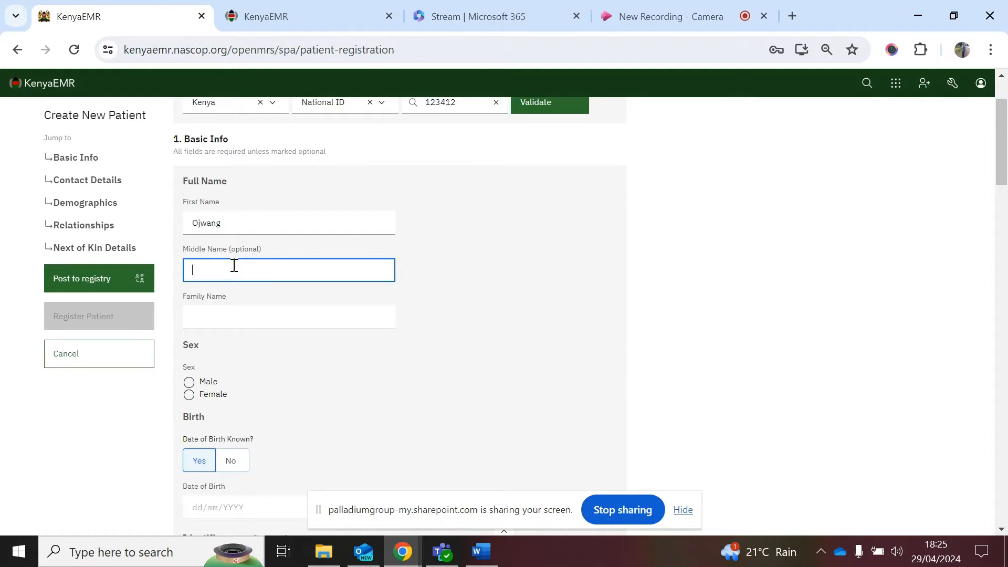
pyautogui.write('Doe')
pyautogui.click(231, 308)
pyautogui.write('T')
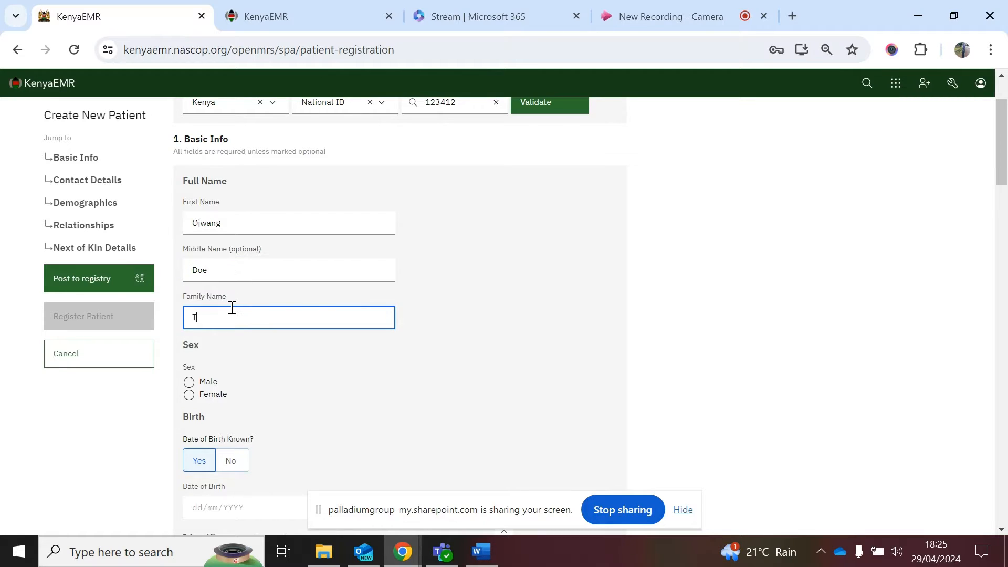
pyautogui.write('est')
# Step: Set sex to Male, mark date of birth unknown, and enter estimated age 49
pyautogui.scroll(-2, 264, 341)
pyautogui.click(190, 285)
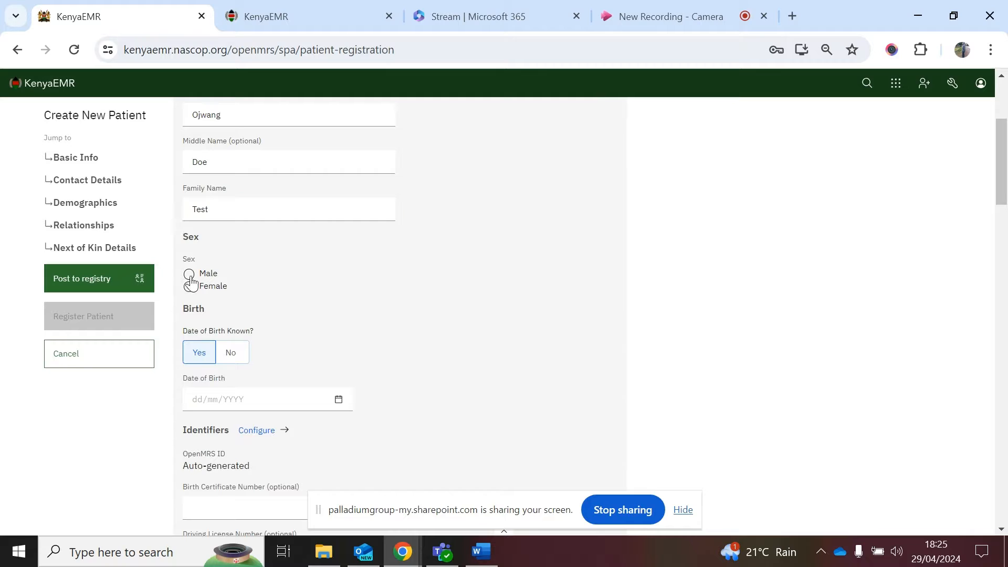
pyautogui.click(190, 277)
pyautogui.click(230, 360)
pyautogui.scroll(-2, 338, 359)
pyautogui.click(223, 279)
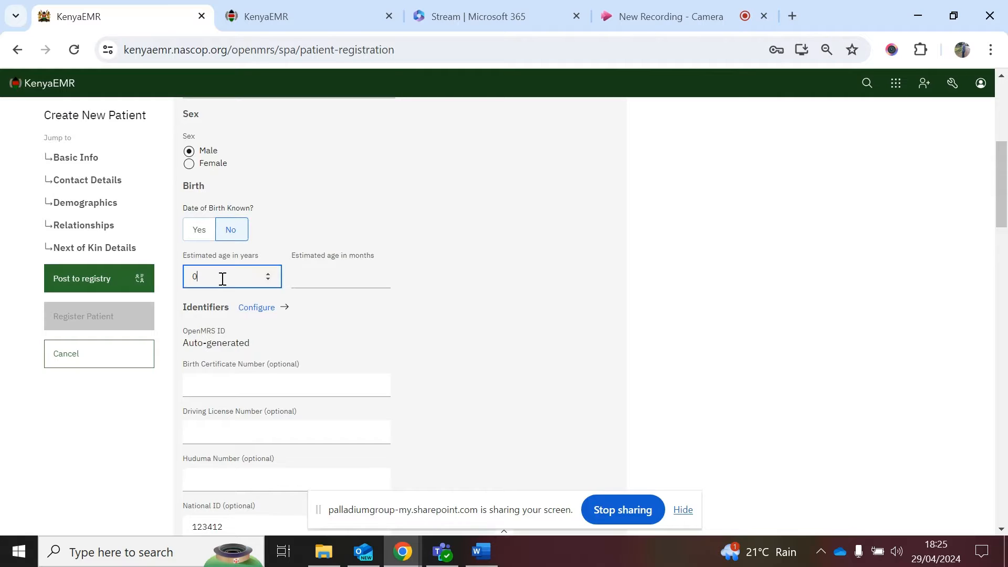
pyautogui.press('BackSpace')
pyautogui.write('49')
# Step: Fill in the patient's Social Health Insurance Number
pyautogui.scroll(-4, 363, 430)
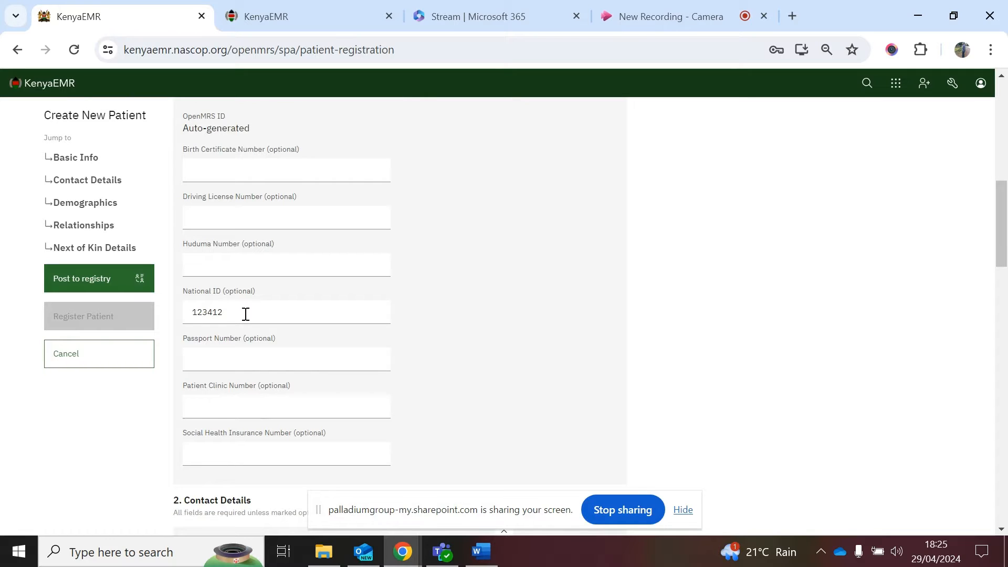
pyautogui.scroll(-1, 258, 358)
pyautogui.scroll(-1, 258, 358)
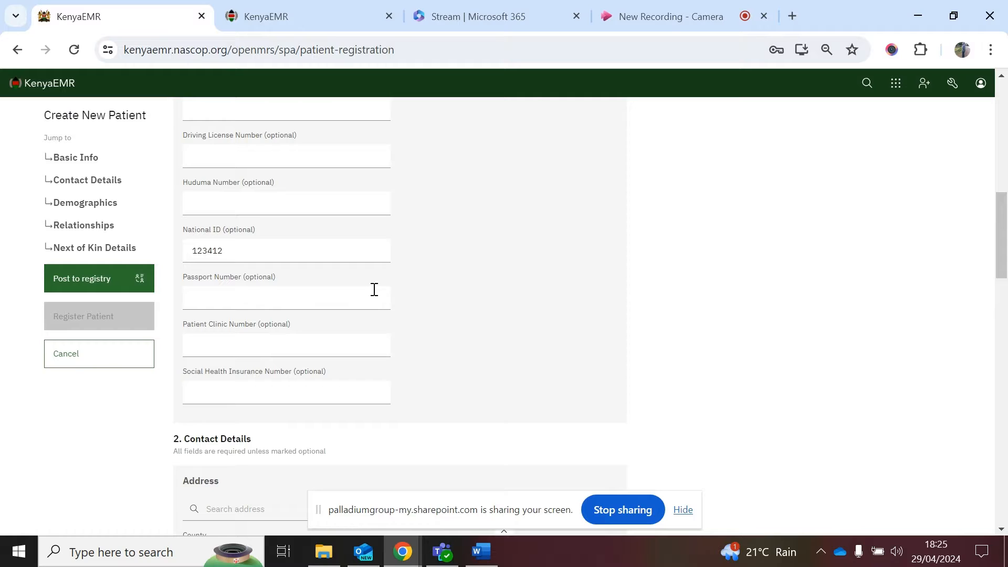
pyautogui.scroll(-1, 376, 294)
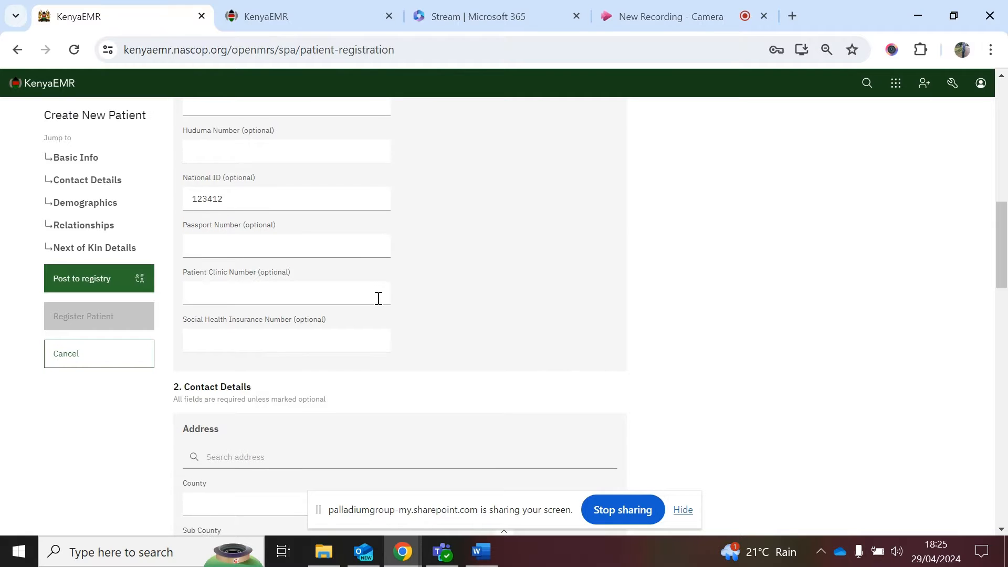
pyautogui.scroll(-1, 379, 301)
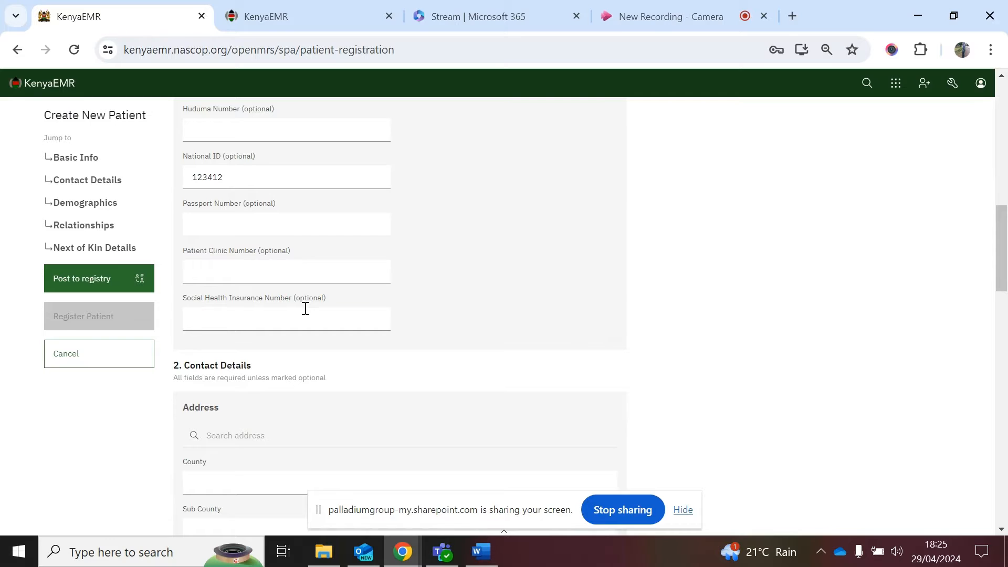
pyautogui.click(290, 317)
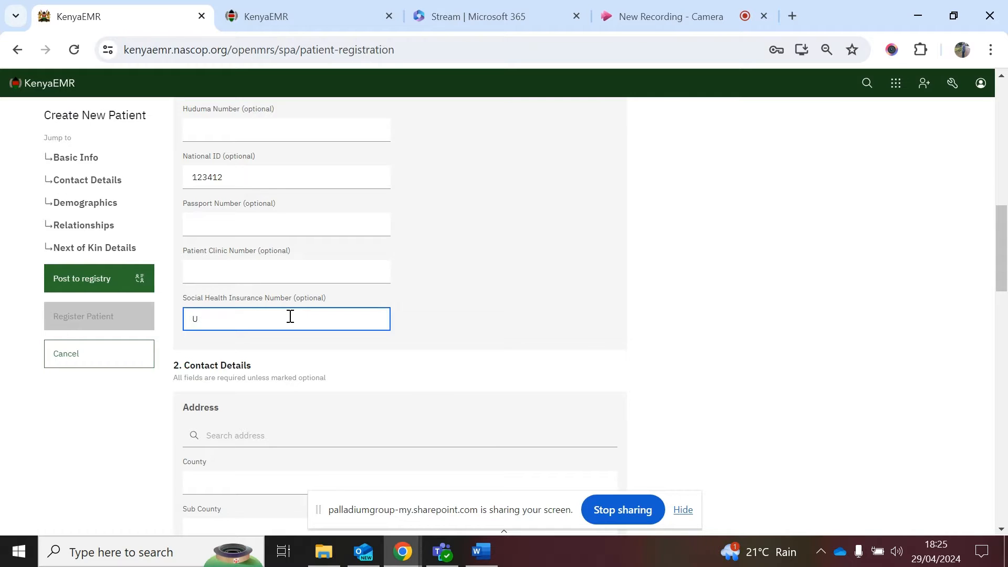
# Step: Fill county, sub county and ward from a Machakos address search, and enter the telephone number
pyautogui.scroll(-3, 415, 368)
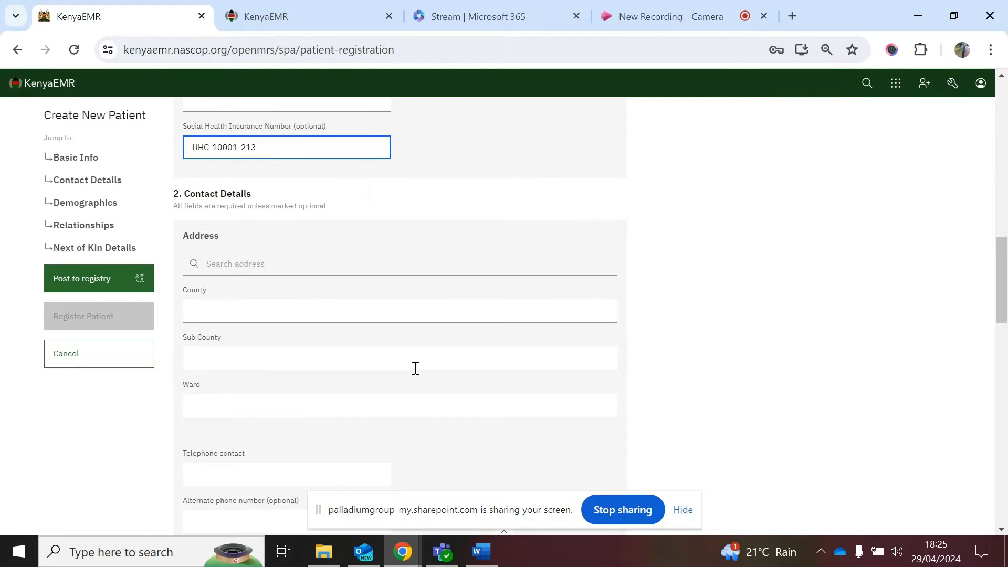
pyautogui.click(244, 266)
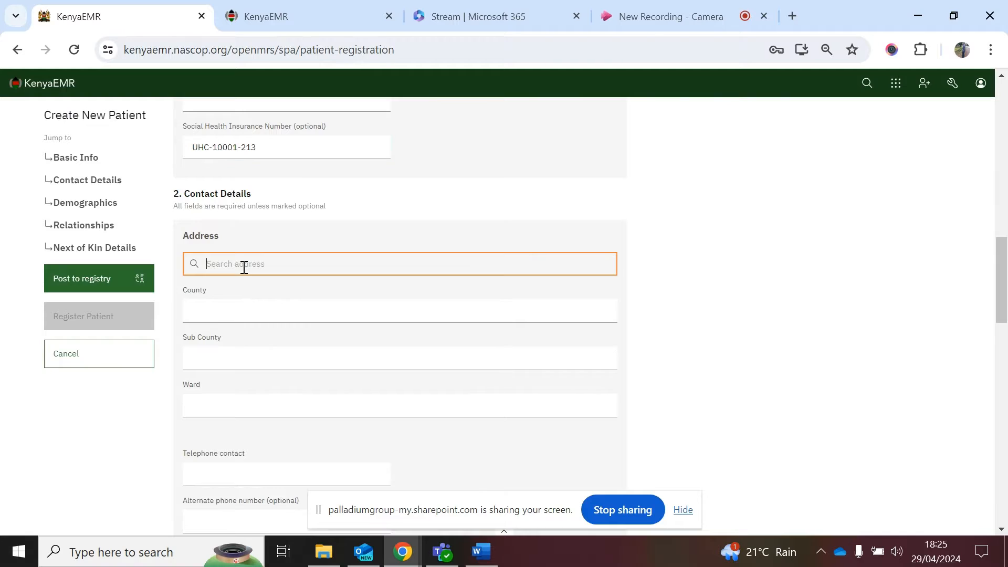
pyautogui.write('Machakos')
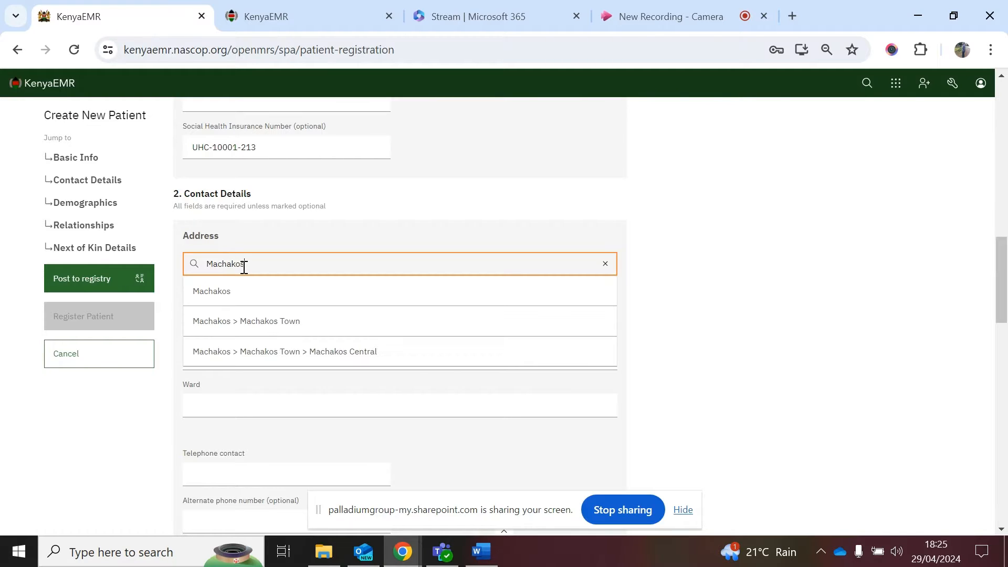
pyautogui.click(297, 353)
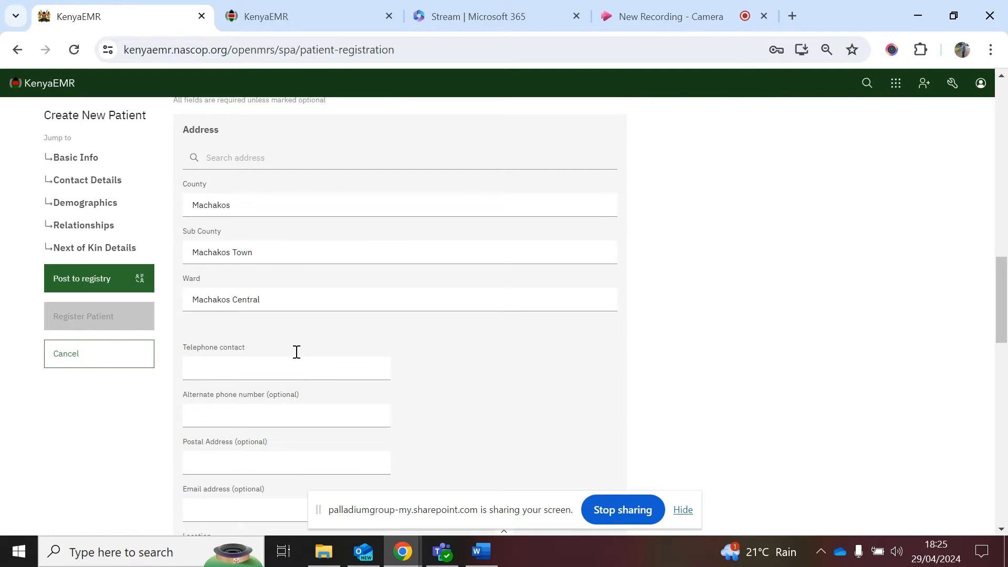
pyautogui.click(243, 365)
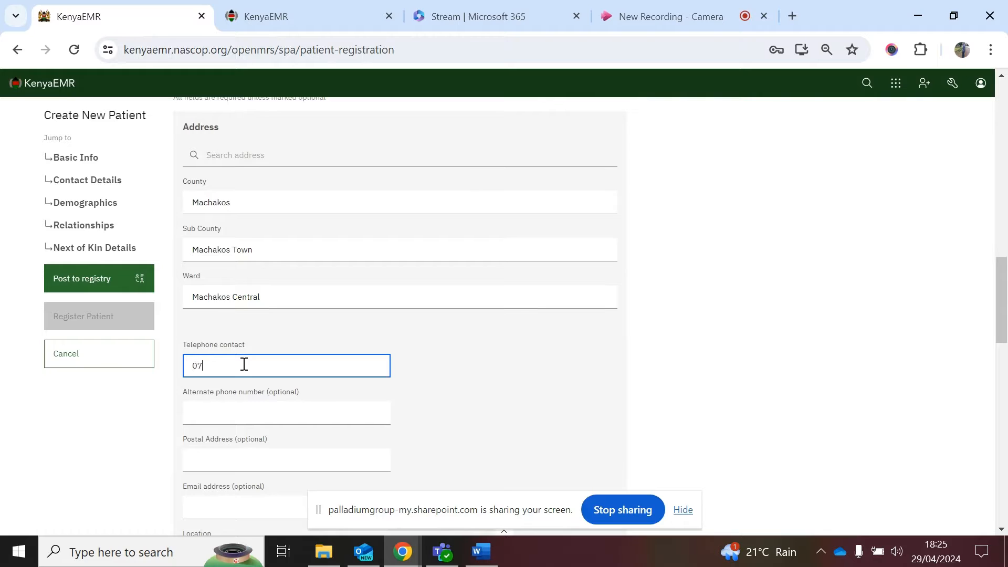
pyautogui.scroll(-1, 245, 367)
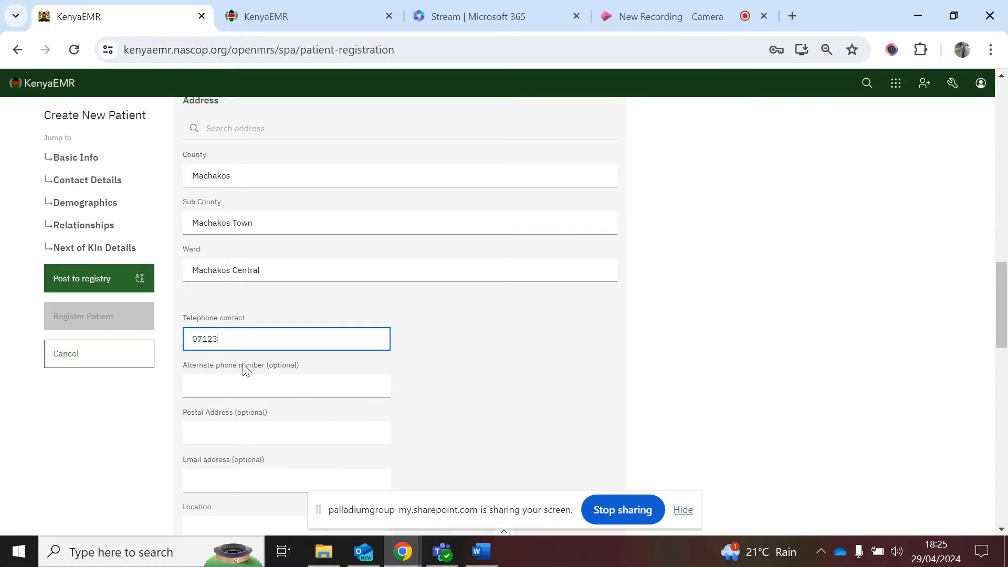
# Step: Enter location Machakos and sub-location Machakos central
pyautogui.scroll(-2, 244, 367)
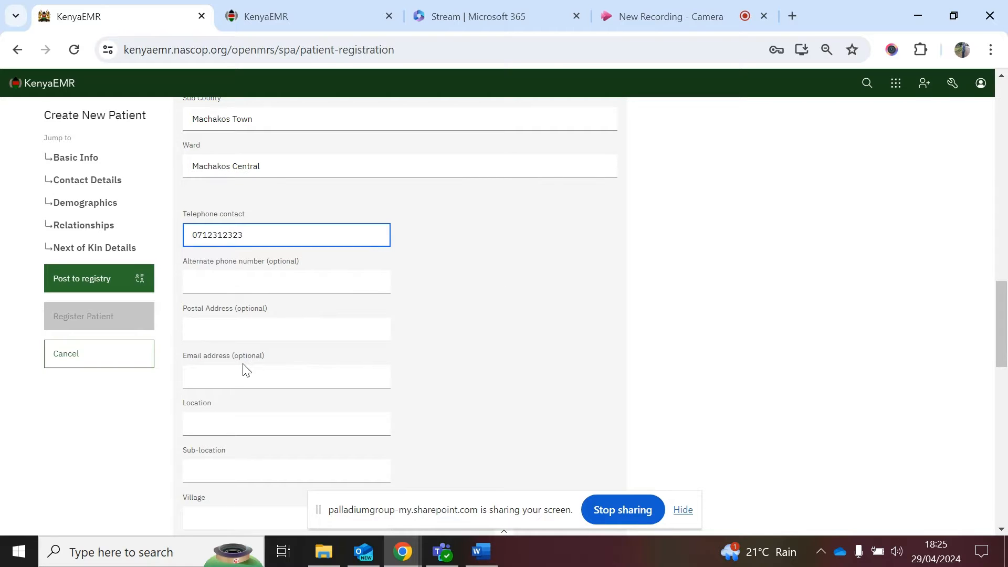
pyautogui.scroll(-1, 335, 363)
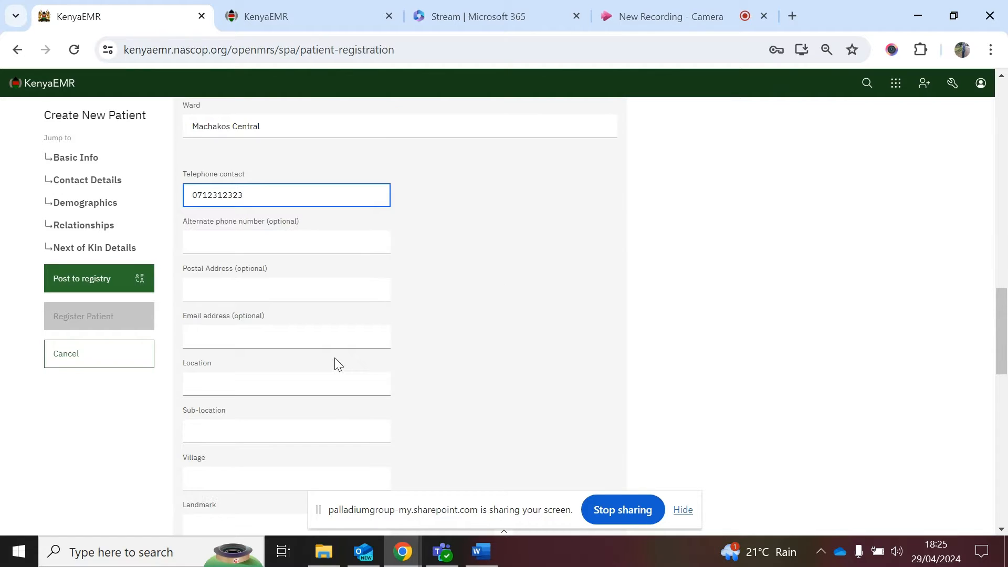
pyautogui.scroll(-2, 335, 362)
pyautogui.click(254, 312)
pyautogui.write('Machakos')
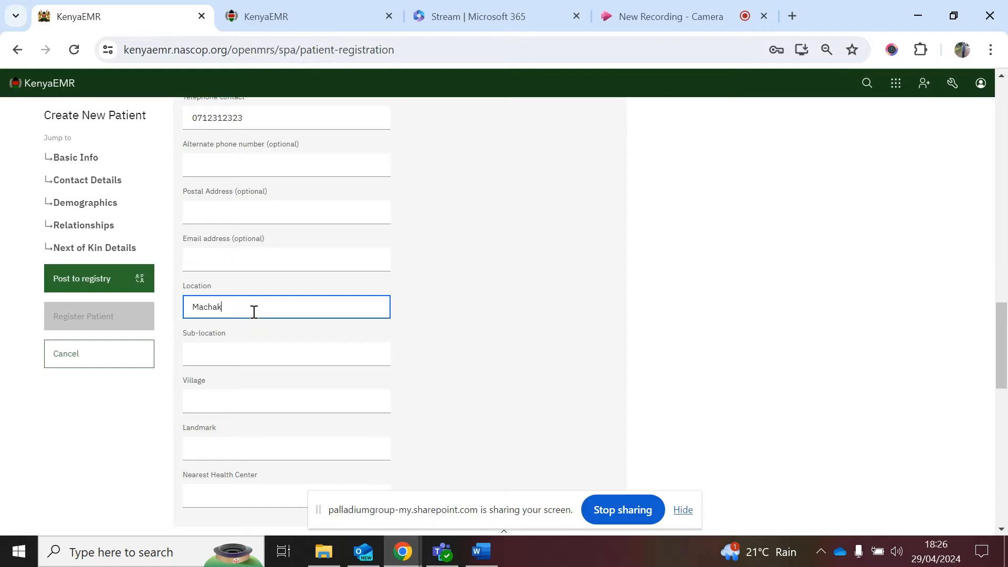
pyautogui.click(261, 353)
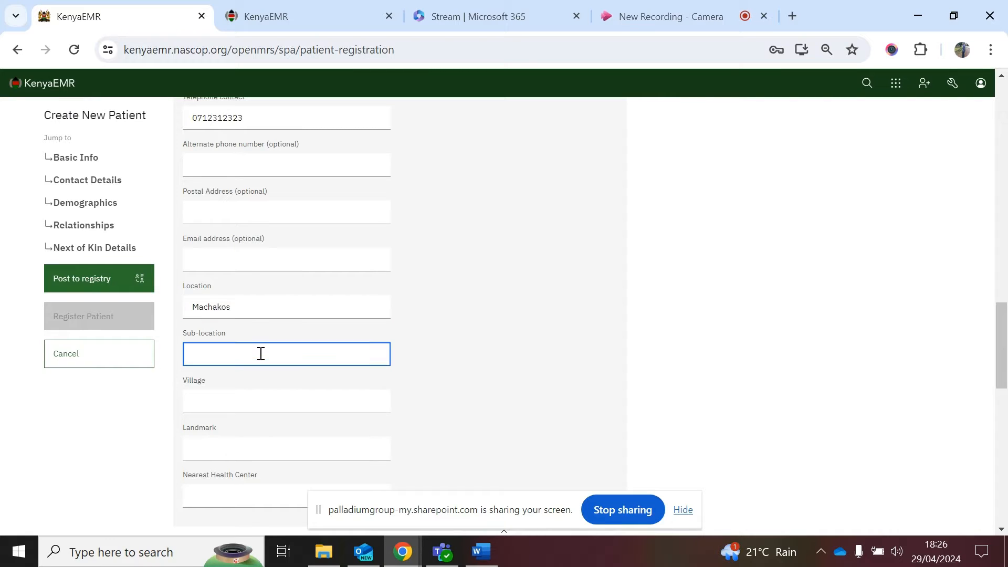
pyautogui.write('Machakos central')
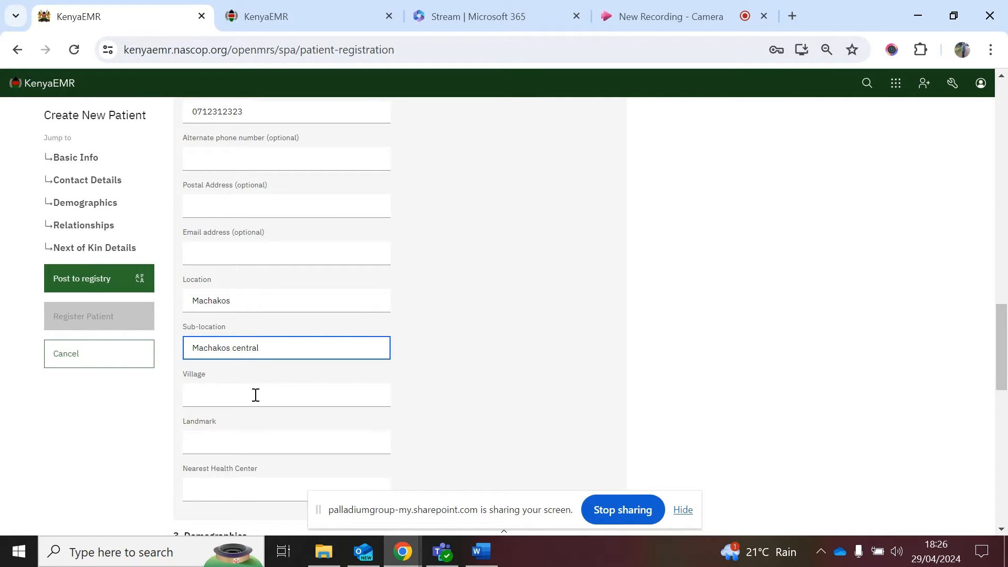
# Step: Enter village and landmark Central and nearest health center Machakos CRH
pyautogui.scroll(-2, 222, 301)
pyautogui.click(220, 292)
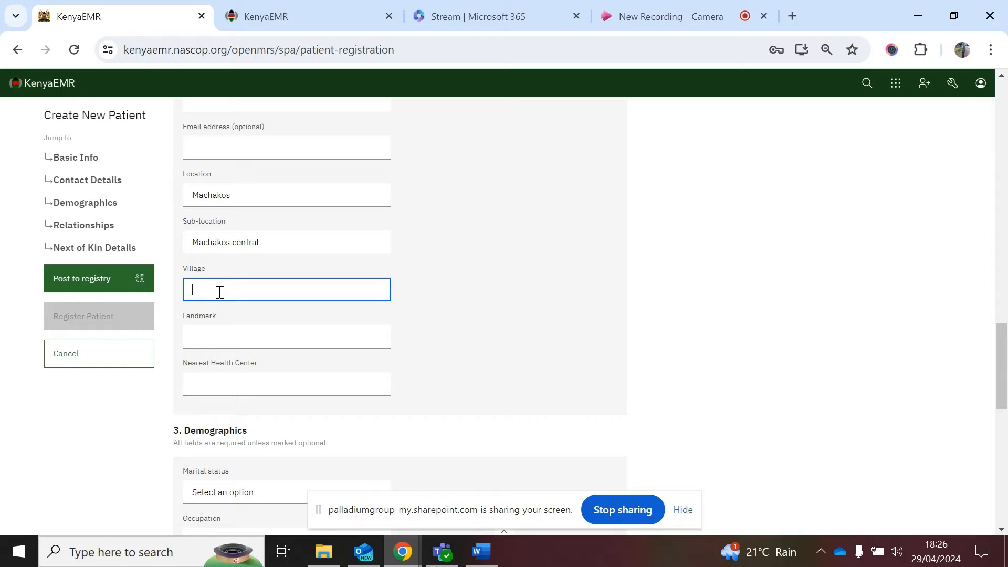
pyautogui.write('Central')
pyautogui.click(237, 339)
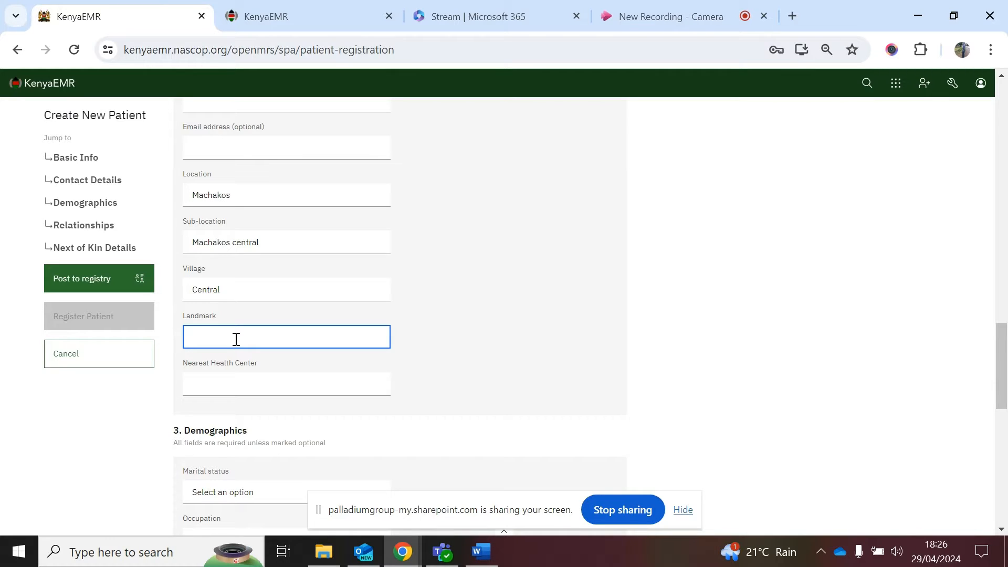
pyautogui.write('Central')
pyautogui.click(251, 386)
pyautogui.write('Ma')
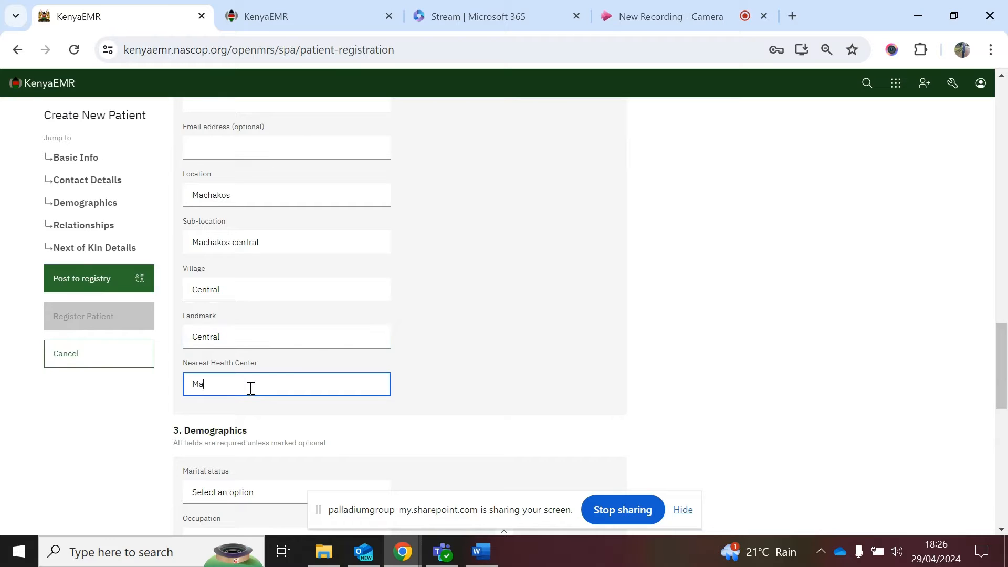
pyautogui.write('chakos CHR')
pyautogui.scroll(-1, 431, 374)
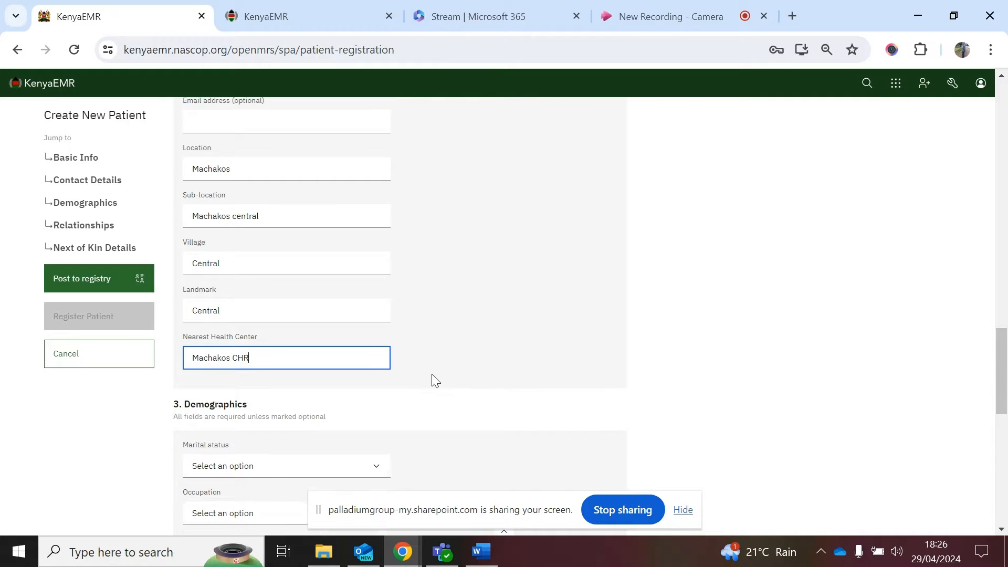
pyautogui.press('BackSpace')
pyautogui.press('BackSpace')
pyautogui.write('RH')
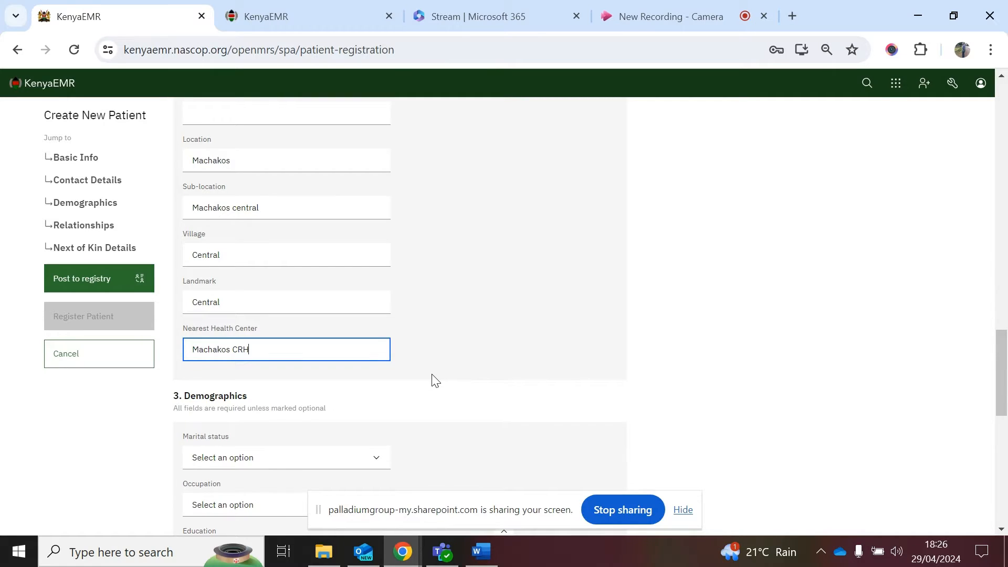
pyautogui.scroll(-3, 435, 380)
# Step: Set marital status Married monogamous, occupation Employee, and education Primary school
pyautogui.click(251, 278)
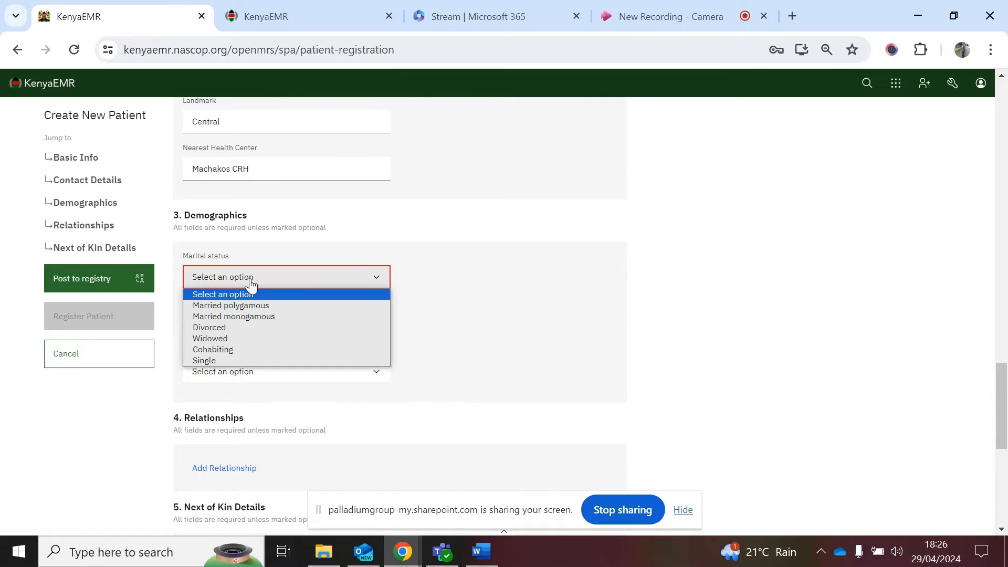
pyautogui.click(255, 317)
pyautogui.click(254, 325)
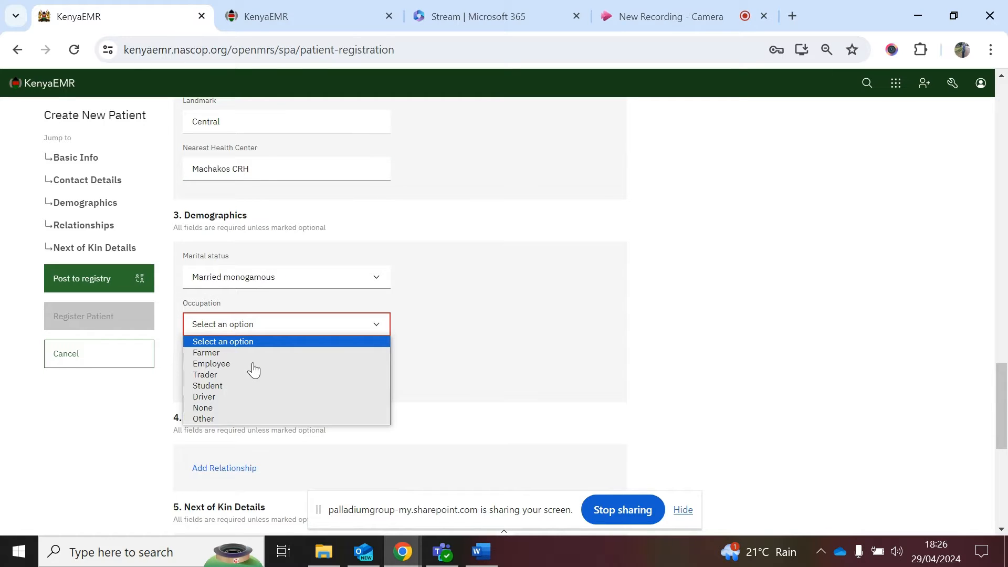
pyautogui.click(211, 364)
pyautogui.click(236, 376)
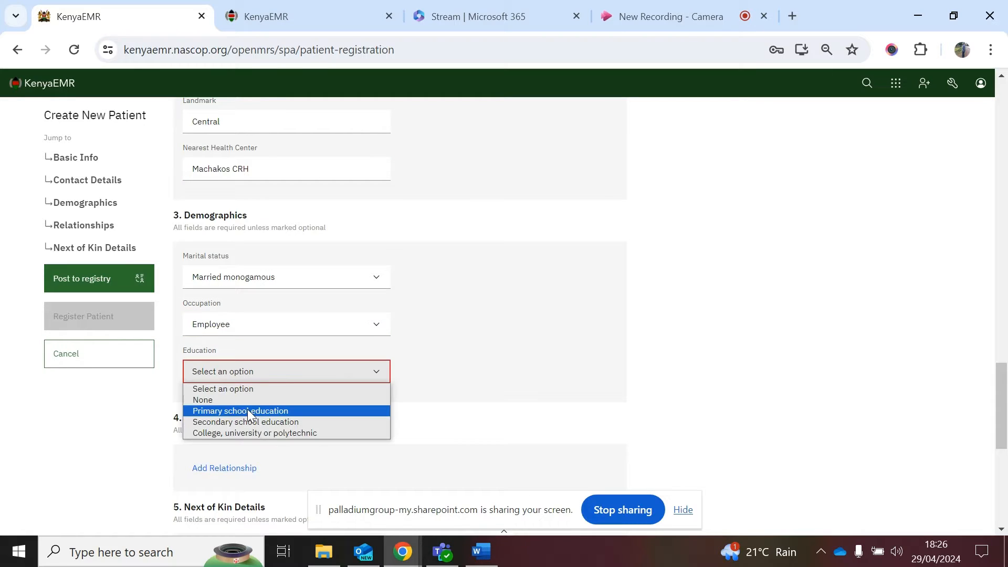
pyautogui.click(247, 409)
# Step: Post the patient to the client registry to obtain a National Unique identifier
pyautogui.scroll(-3, 252, 420)
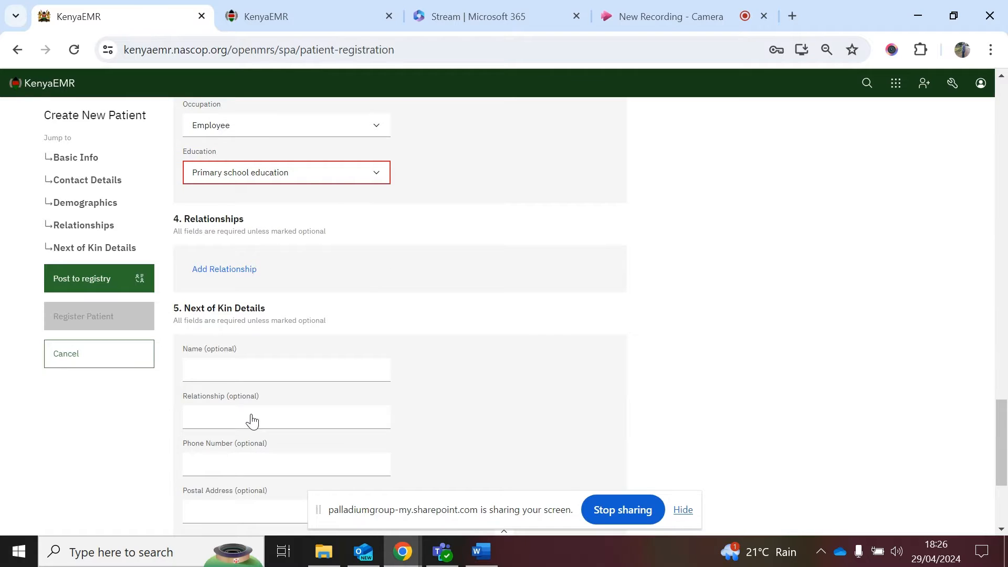
pyautogui.scroll(-1, 252, 420)
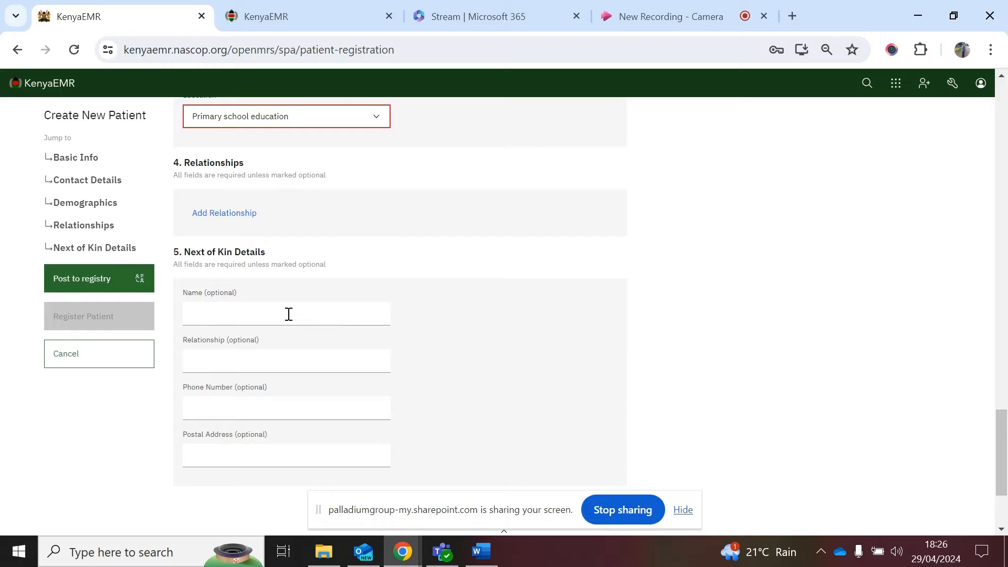
pyautogui.scroll(3, 108, 301)
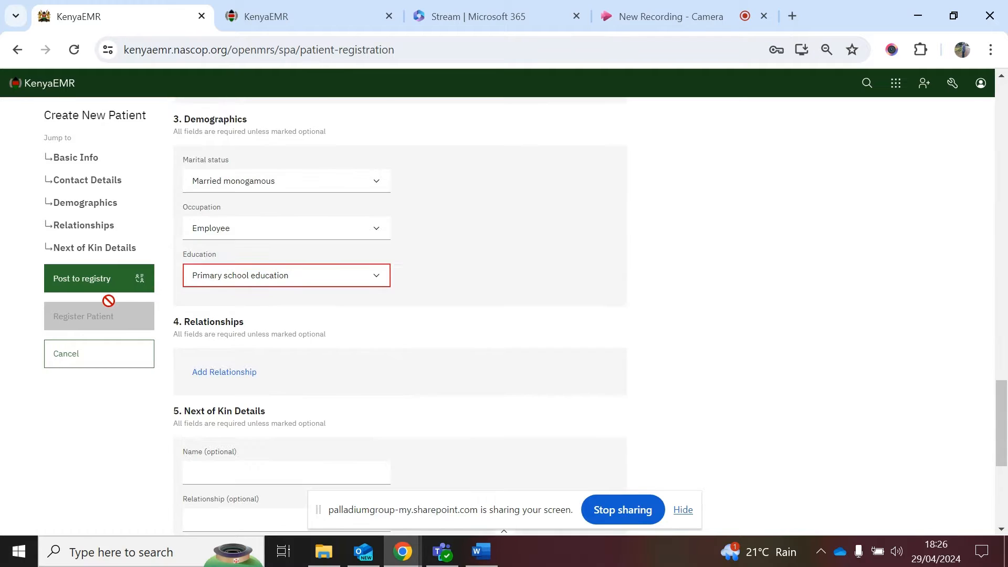
pyautogui.click(86, 289)
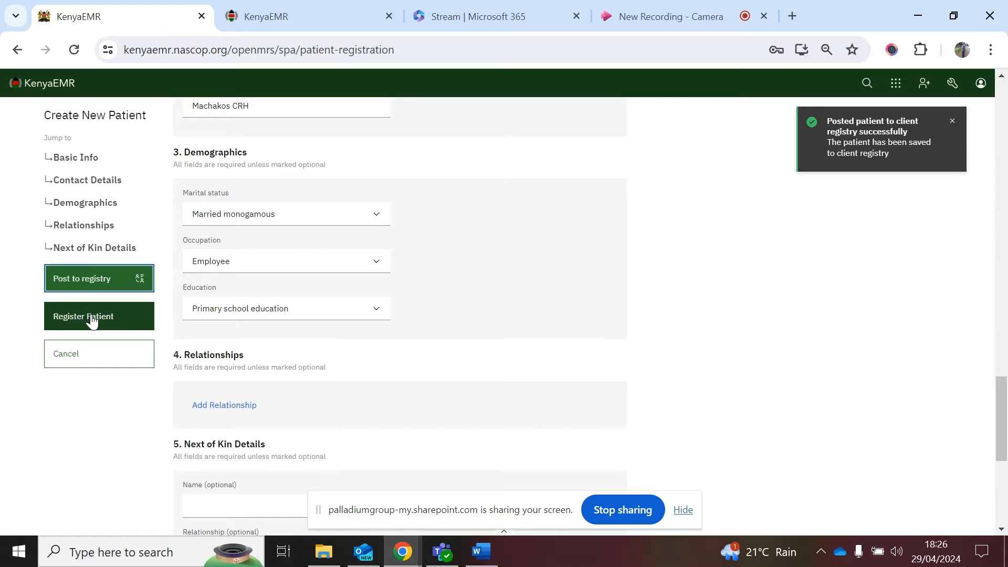
pyautogui.scroll(7, 355, 274)
pyautogui.scroll(-1, 356, 275)
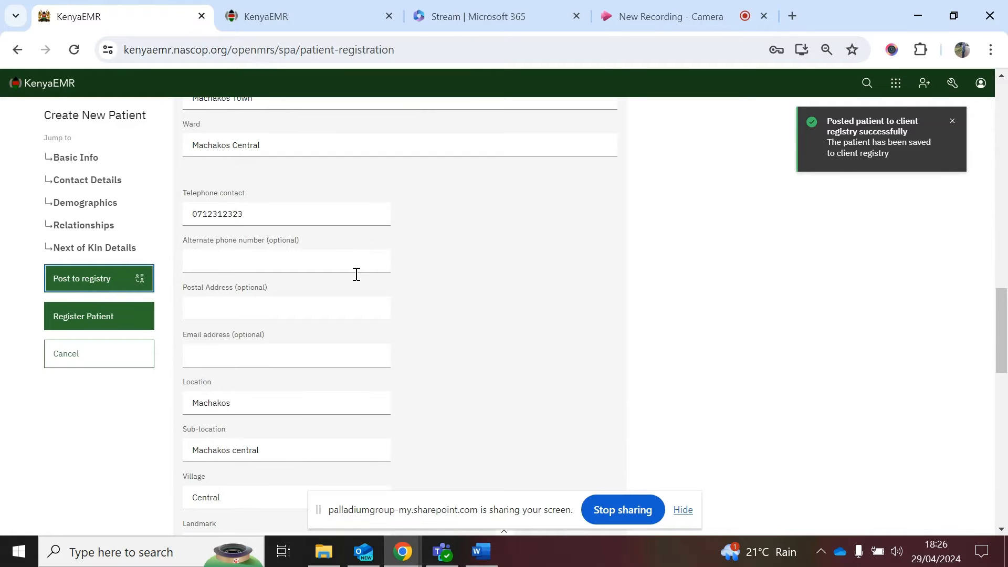
pyautogui.scroll(8, 356, 275)
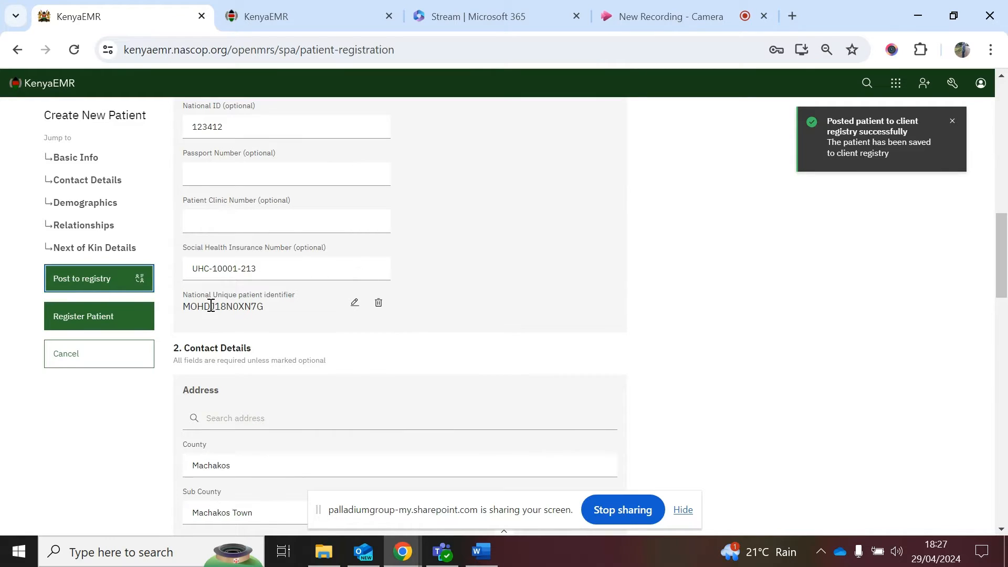
# Step: Register the patient and dismiss the success message on the Patient Summary
pyautogui.click(89, 318)
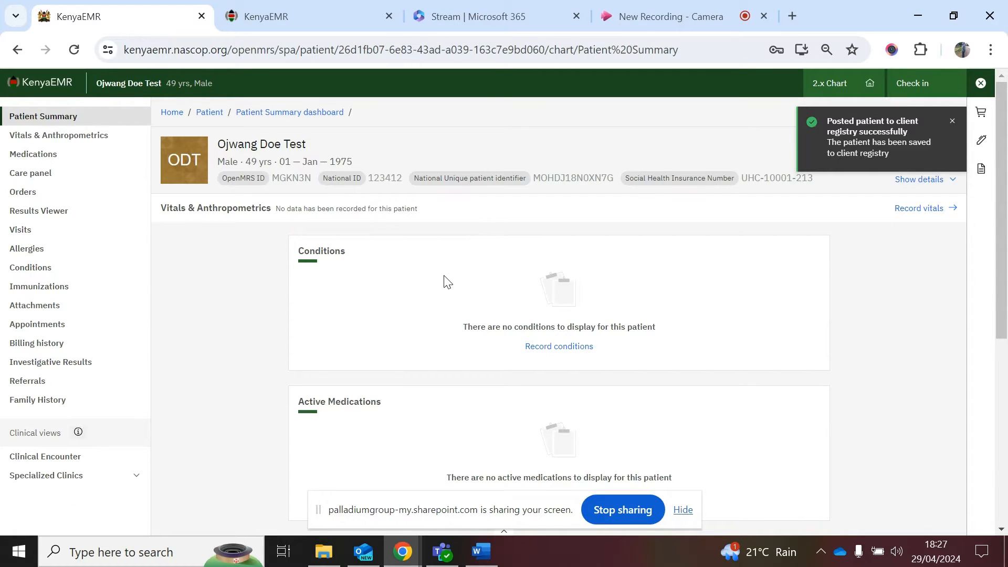
pyautogui.click(952, 123)
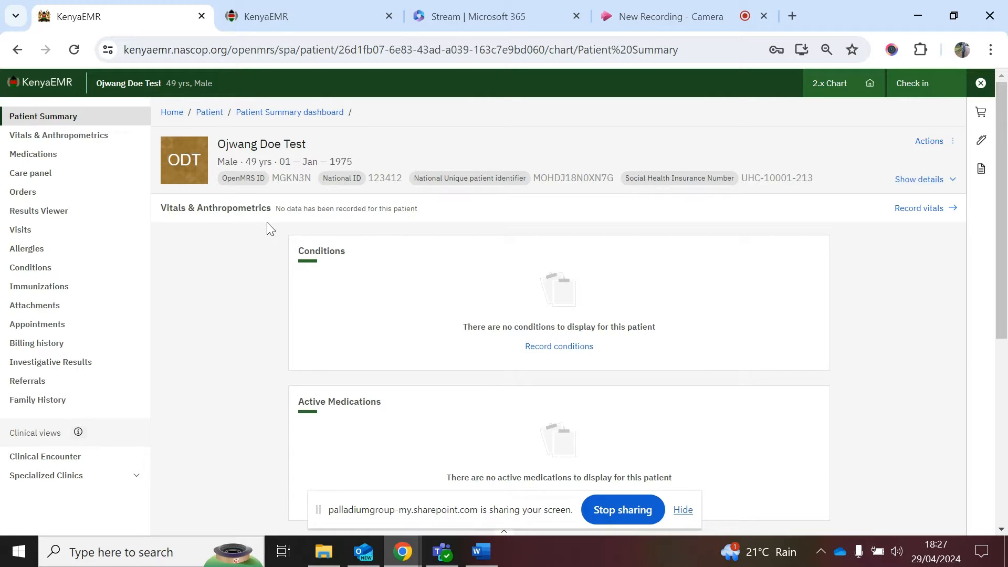
# Step: Switch to the NUPI Verification tab and list the patients pending verification
pyautogui.click(270, 5)
pyautogui.scroll(-1, 347, 345)
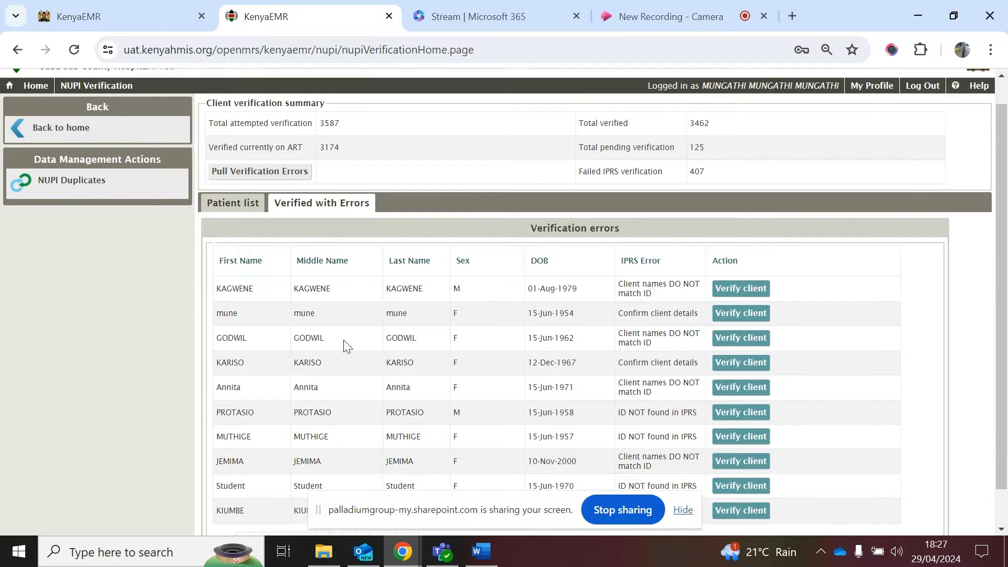
pyautogui.click(239, 206)
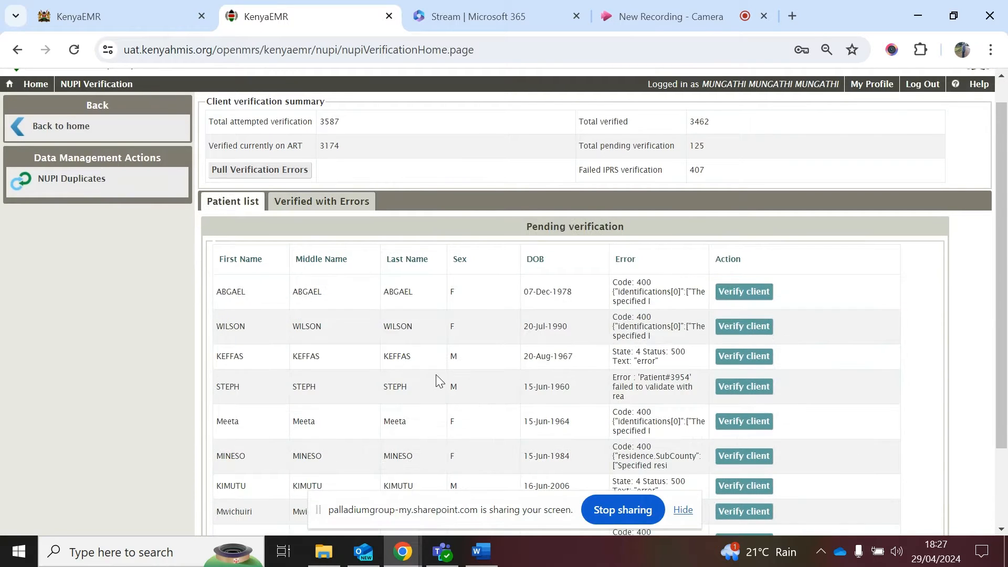
pyautogui.scroll(-2, 436, 376)
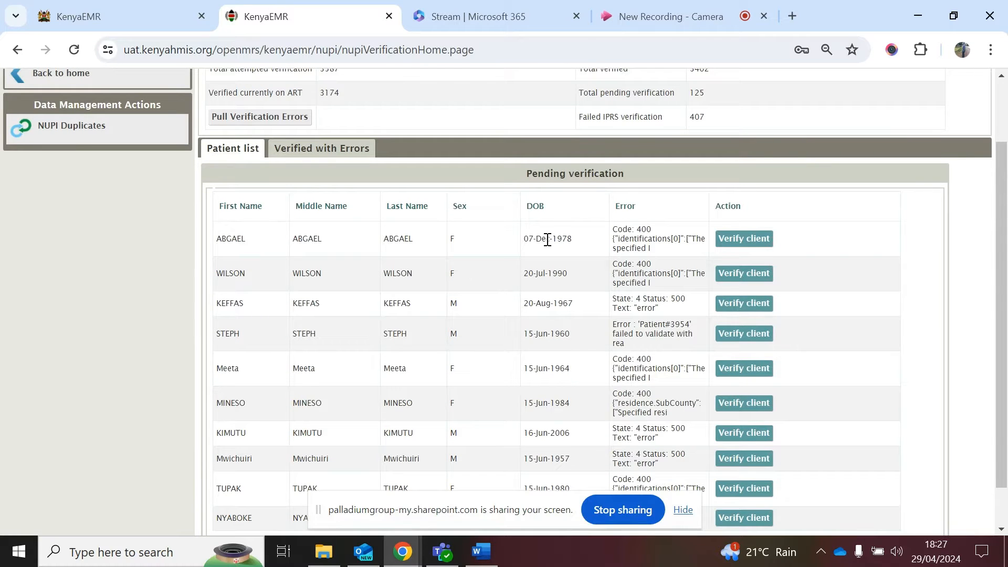
pyautogui.scroll(1, 547, 240)
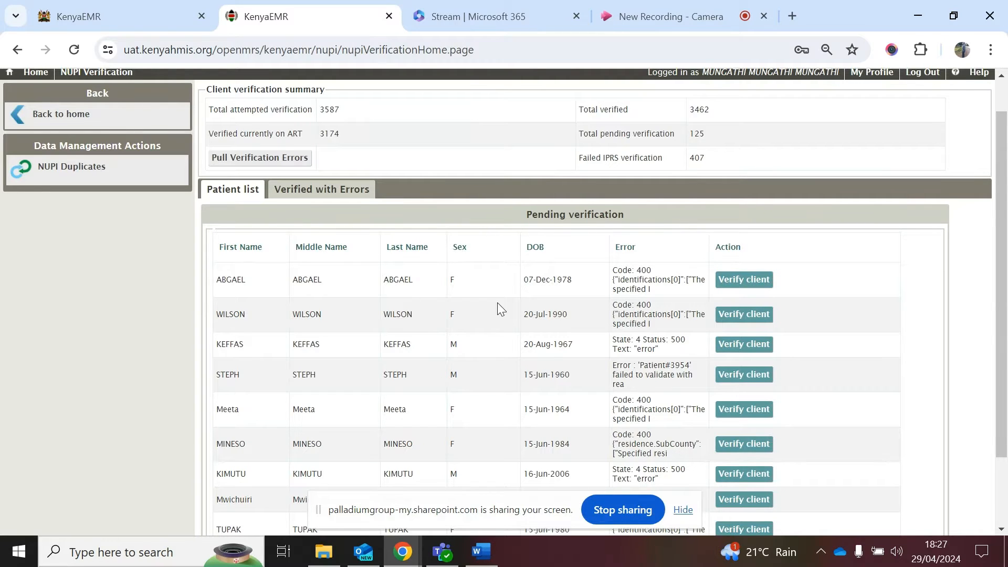
pyautogui.scroll(1, 497, 303)
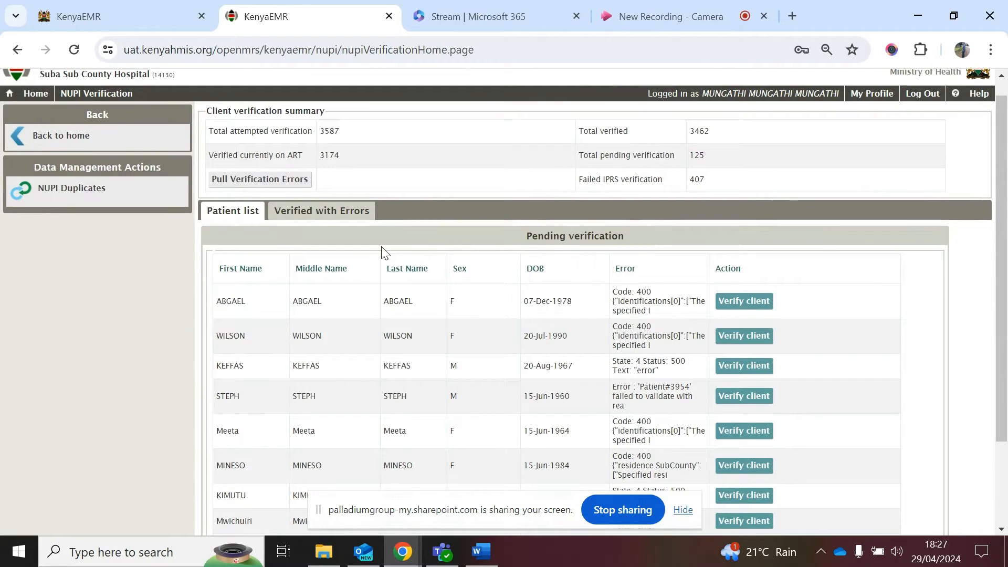
# Step: Review the patients verified with errors, then switch back to the patient summary tab
pyautogui.click(323, 212)
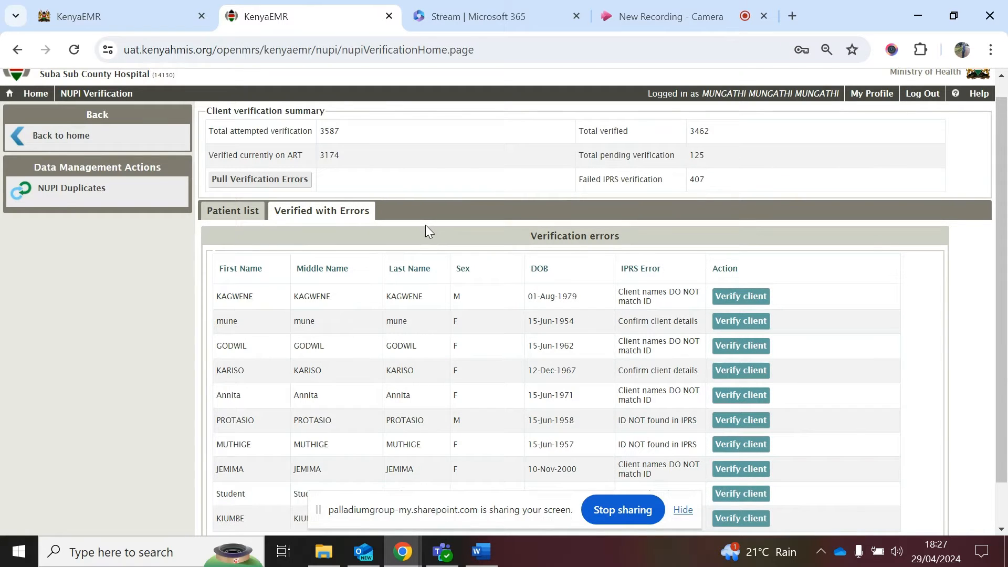
pyautogui.scroll(-2, 425, 225)
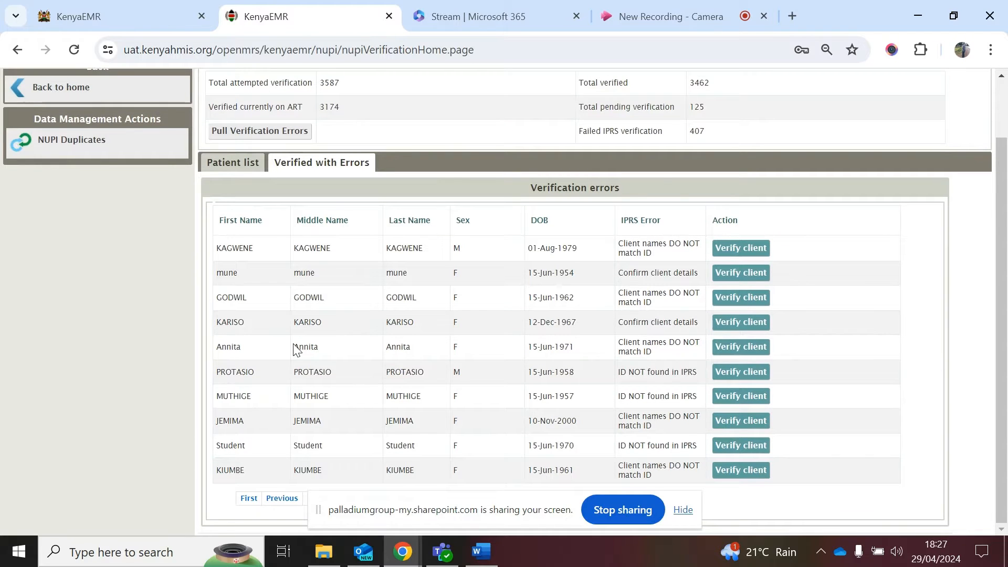
pyautogui.scroll(1, 514, 303)
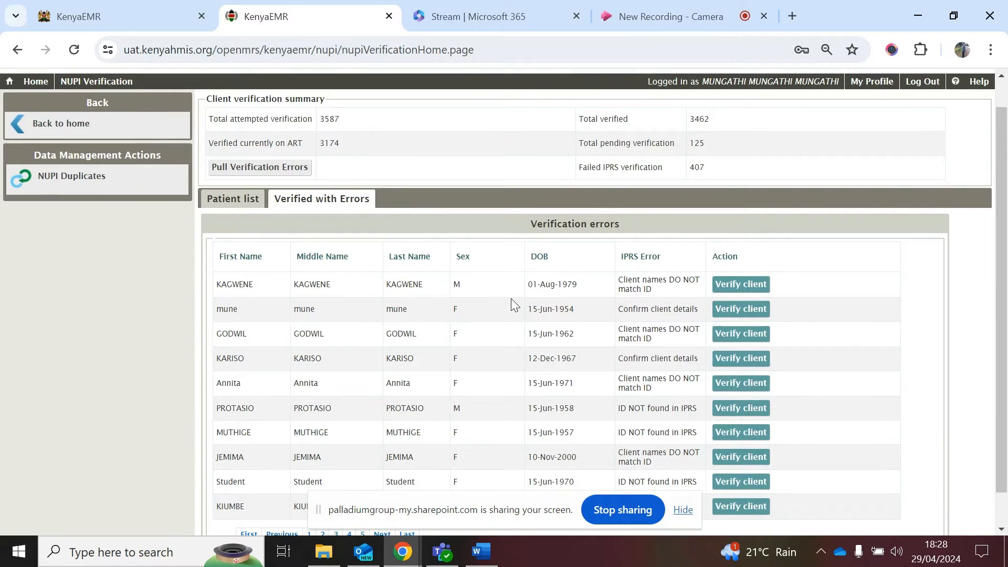
pyautogui.scroll(-1, 573, 348)
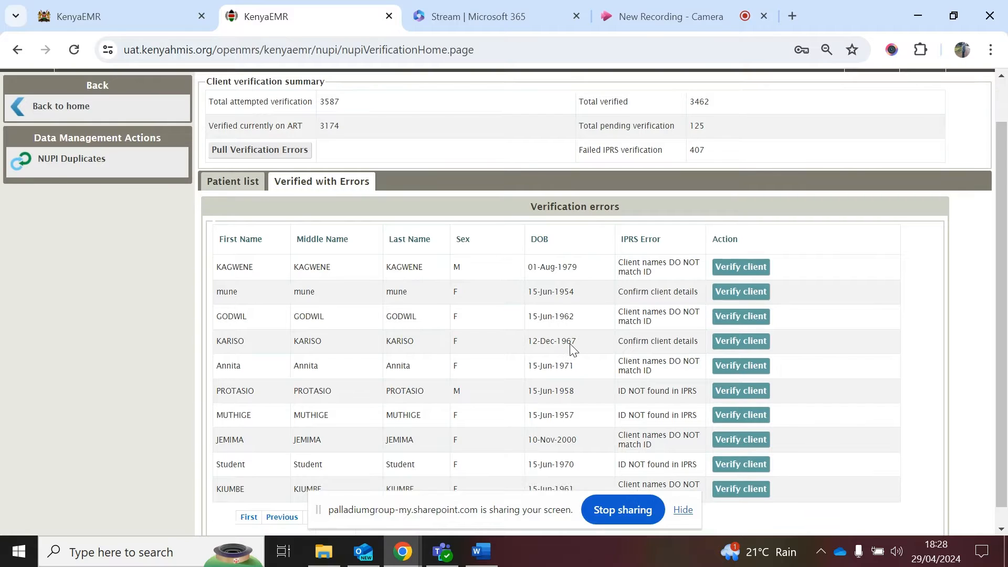
pyautogui.scroll(-1, 647, 239)
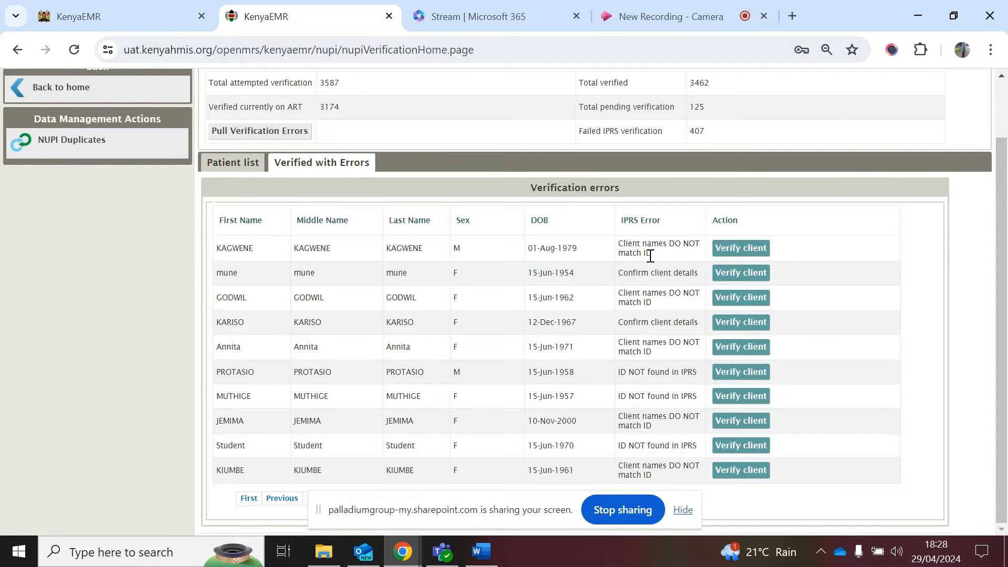
pyautogui.scroll(1, 650, 256)
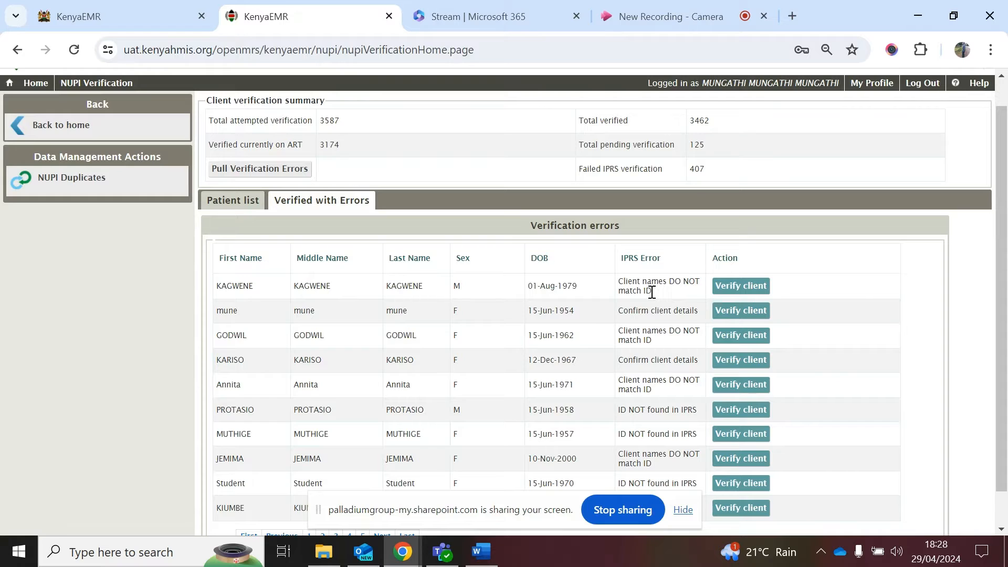
pyautogui.scroll(1, 657, 291)
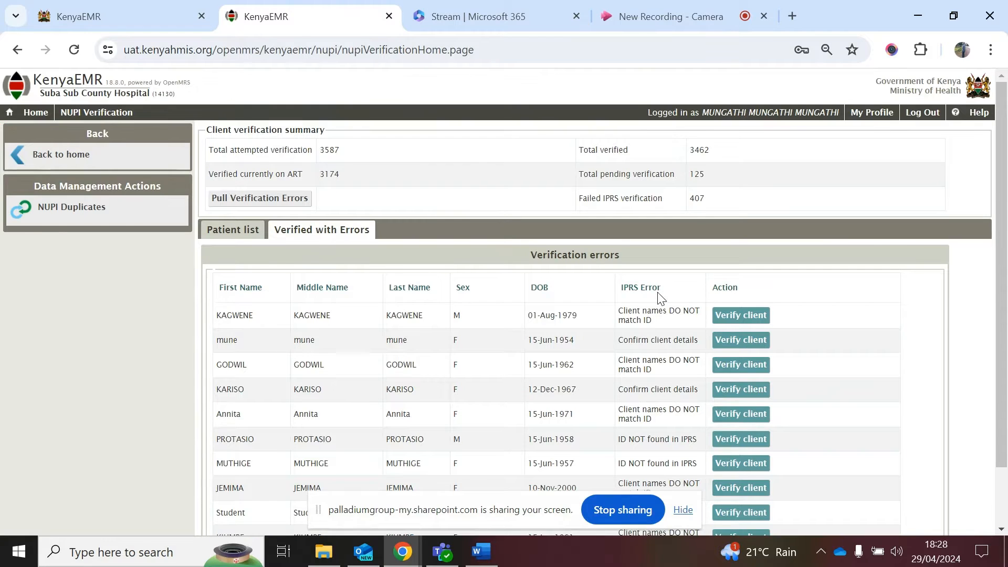
pyautogui.click(120, 16)
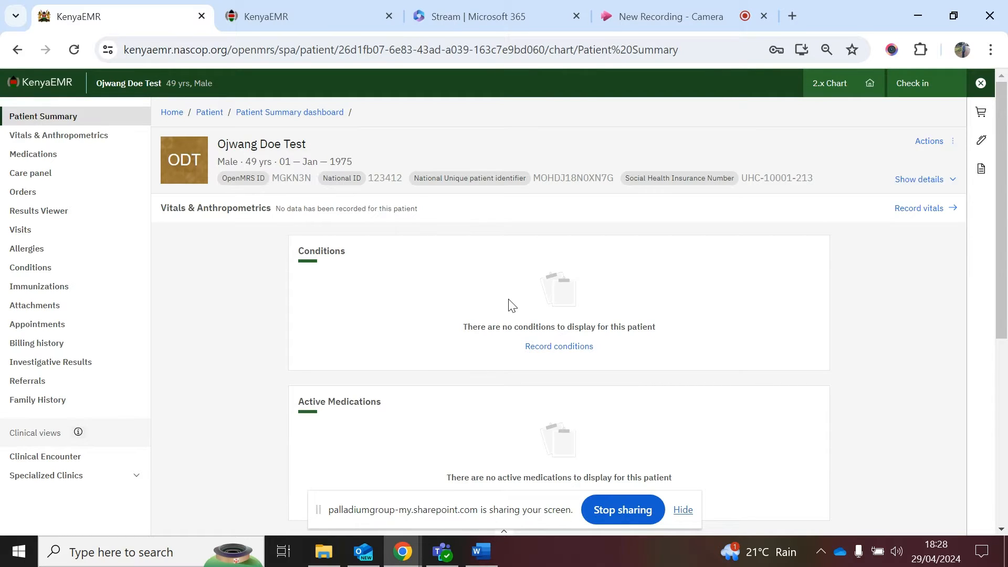
# Step: Start an Outpatient visit and mark the patient exempt from payment
pyautogui.click(940, 86)
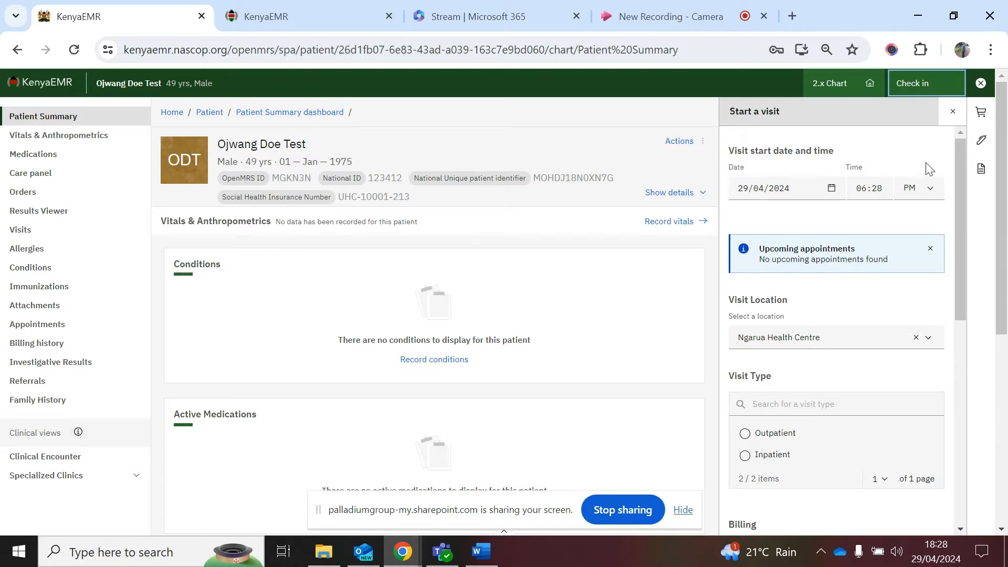
pyautogui.scroll(-1, 877, 346)
pyautogui.scroll(-2, 877, 347)
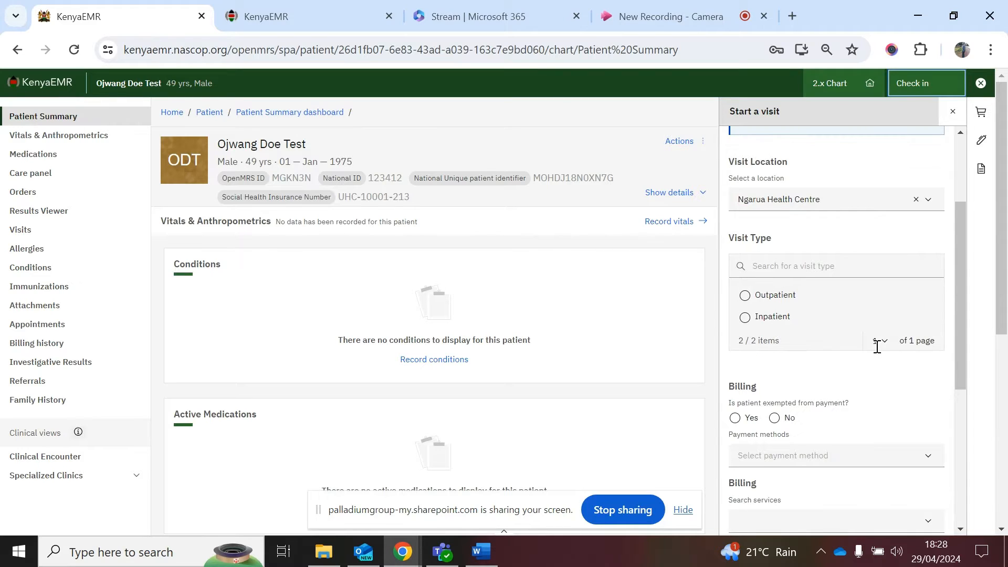
pyautogui.moveTo(749, 298); pyautogui.dragTo(821, 371)
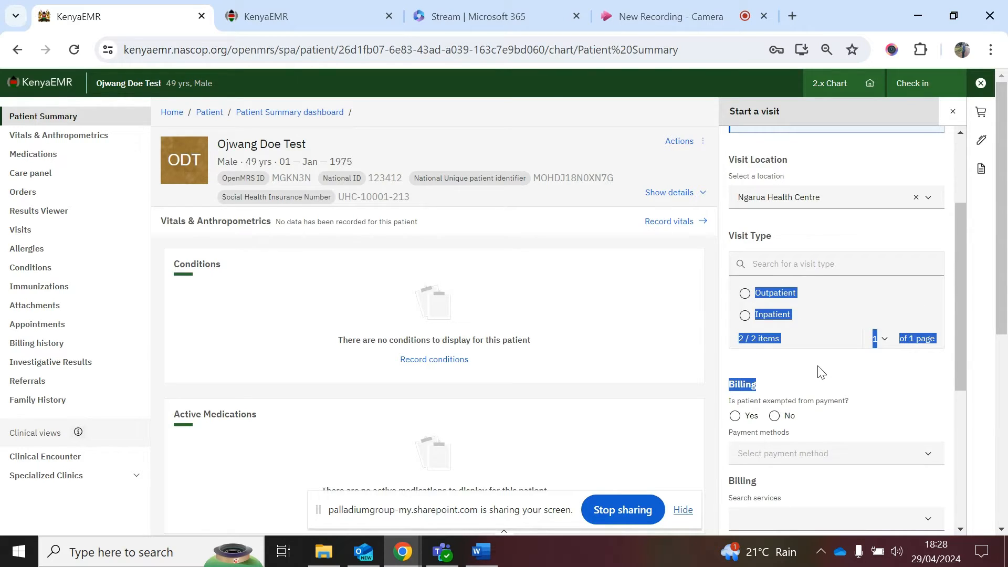
pyautogui.click(746, 294)
pyautogui.scroll(-1, 795, 353)
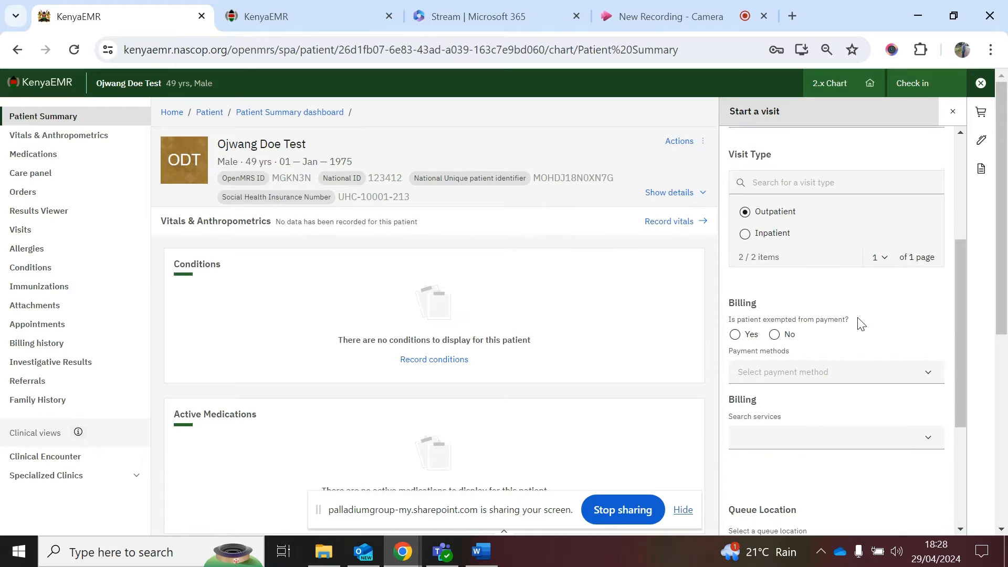
pyautogui.scroll(-1, 861, 323)
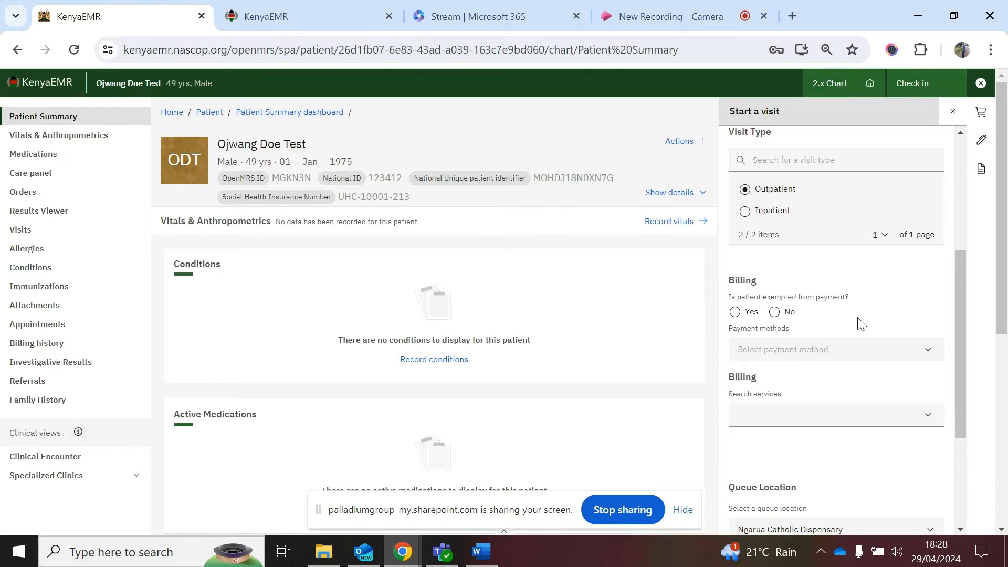
pyautogui.scroll(-1, 862, 324)
pyautogui.scroll(-1, 859, 321)
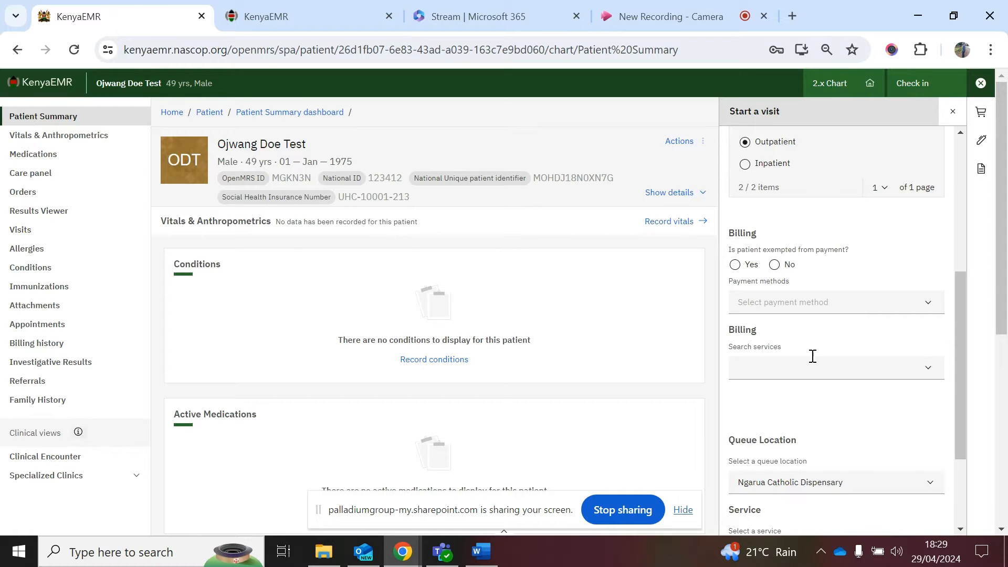
pyautogui.scroll(-1, 813, 359)
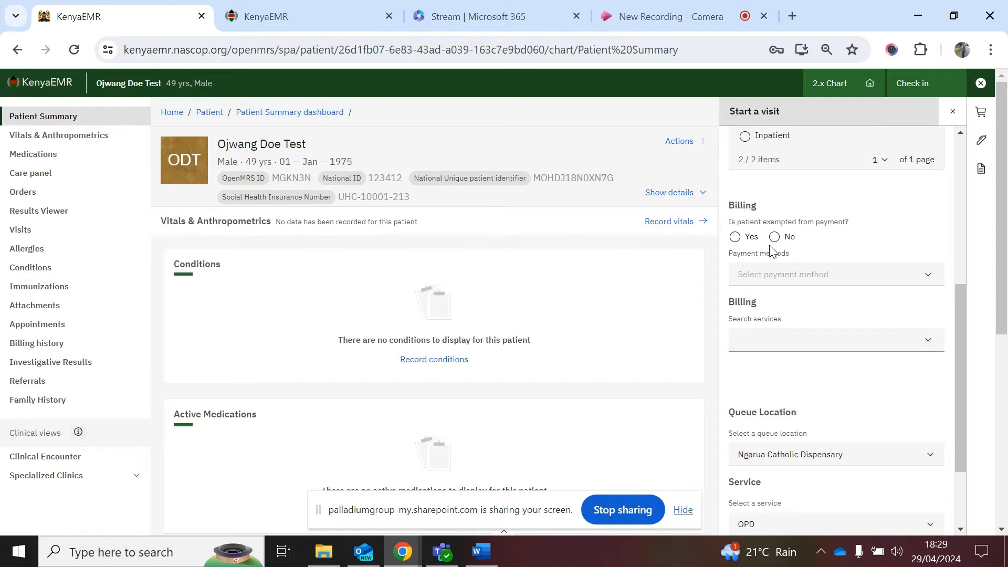
pyautogui.click(736, 237)
# Step: Queue the patient at CCC for Triage service and check them in
pyautogui.scroll(-3, 840, 232)
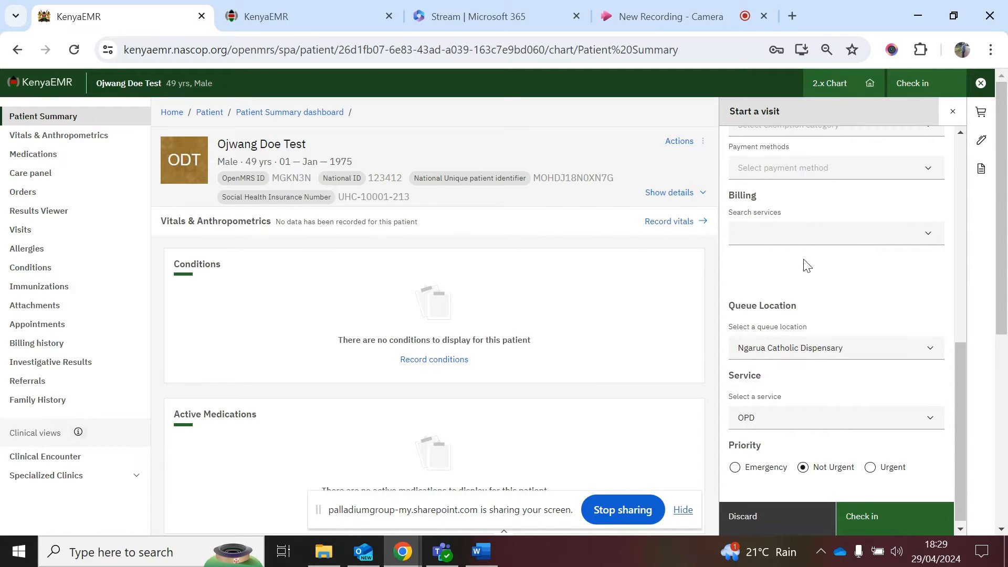
pyautogui.scroll(-1, 807, 266)
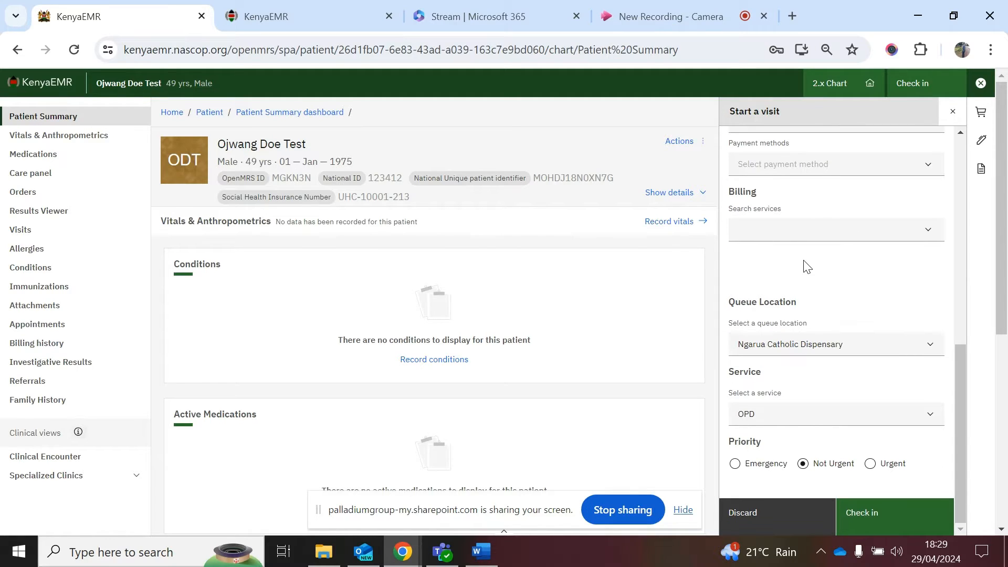
pyautogui.click(794, 347)
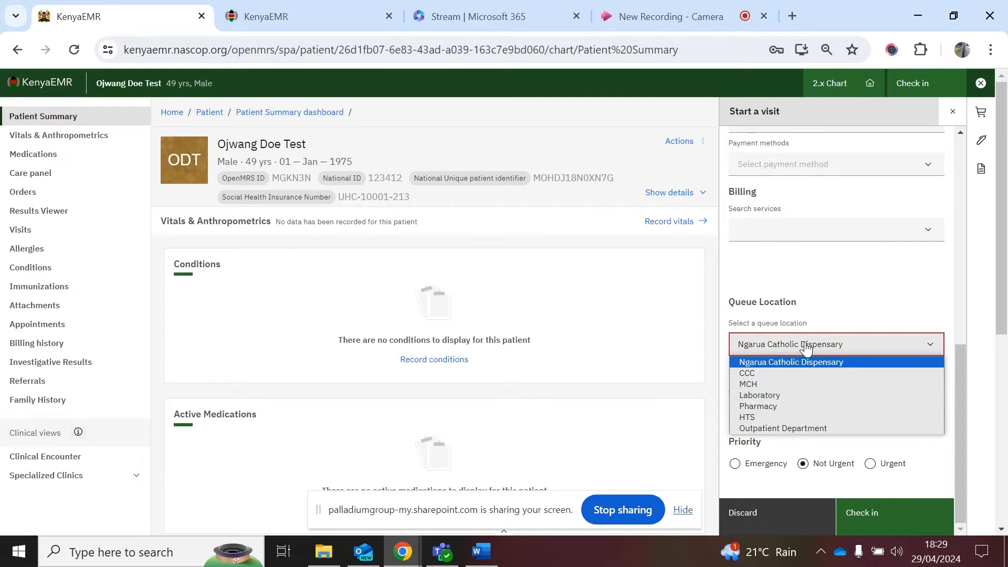
pyautogui.click(787, 374)
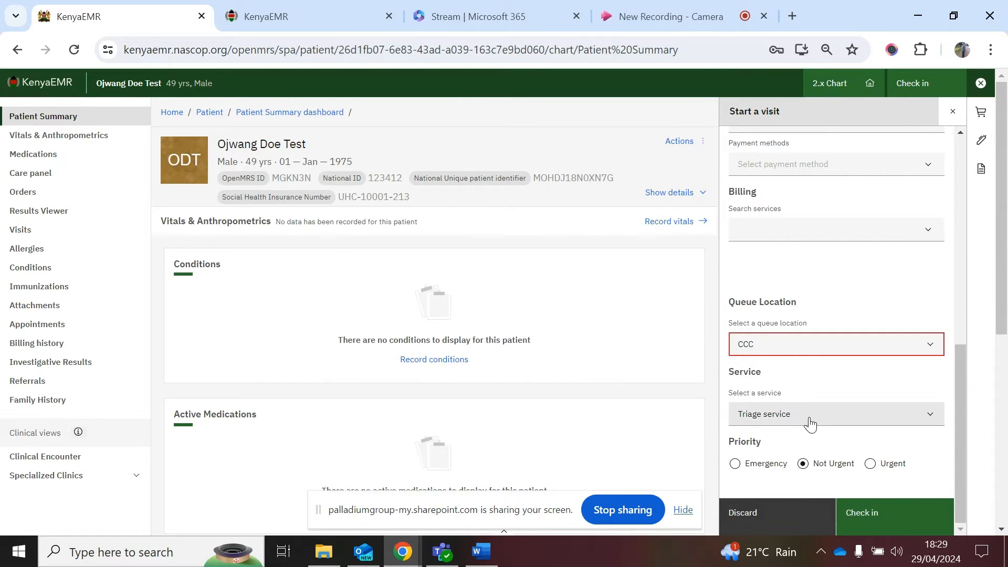
pyautogui.click(807, 420)
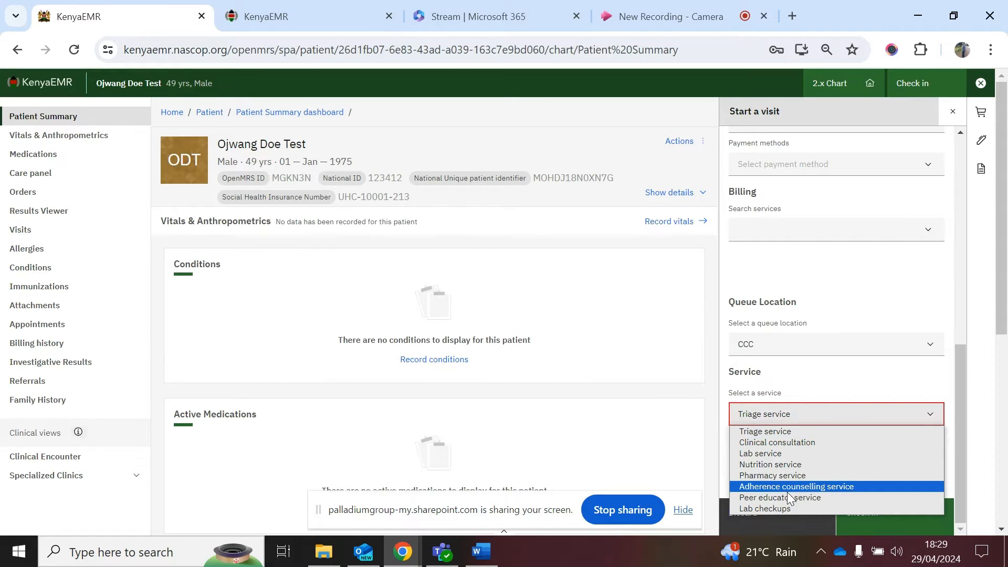
pyautogui.click(769, 431)
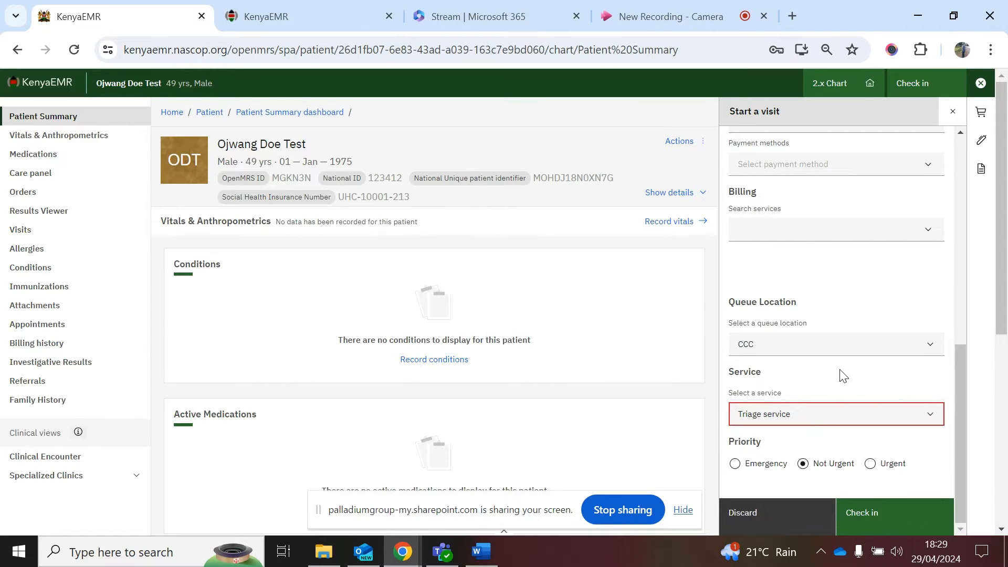
pyautogui.click(840, 370)
pyautogui.scroll(-1, 840, 375)
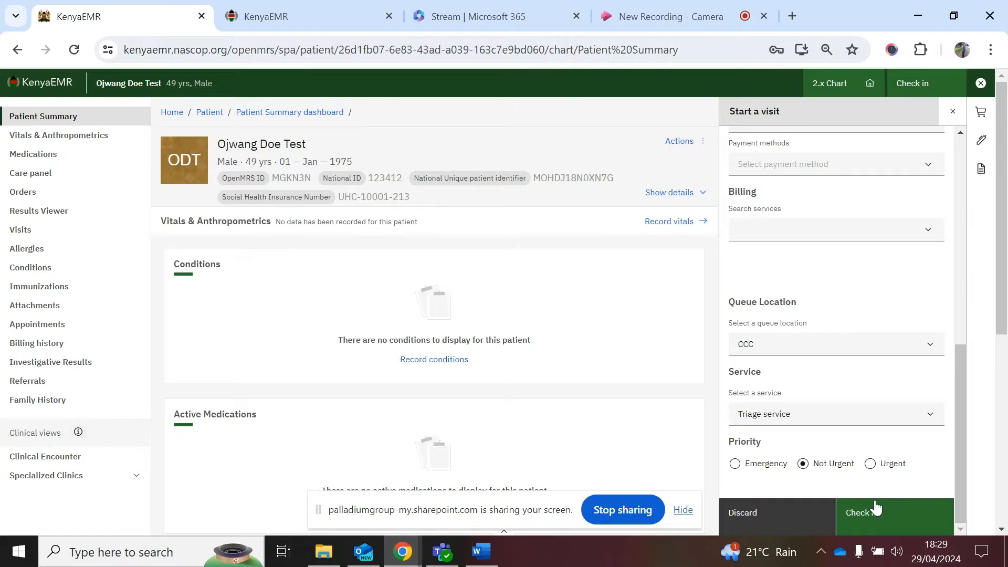
pyautogui.click(876, 508)
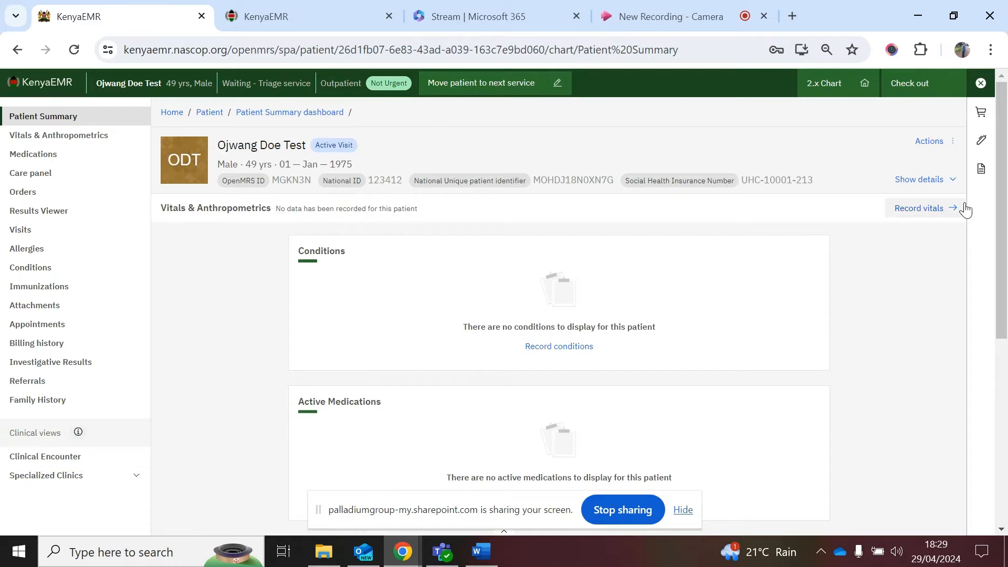
# Step: Open the HTS Eligibility Screening Form from the clinical forms list
pyautogui.click(980, 176)
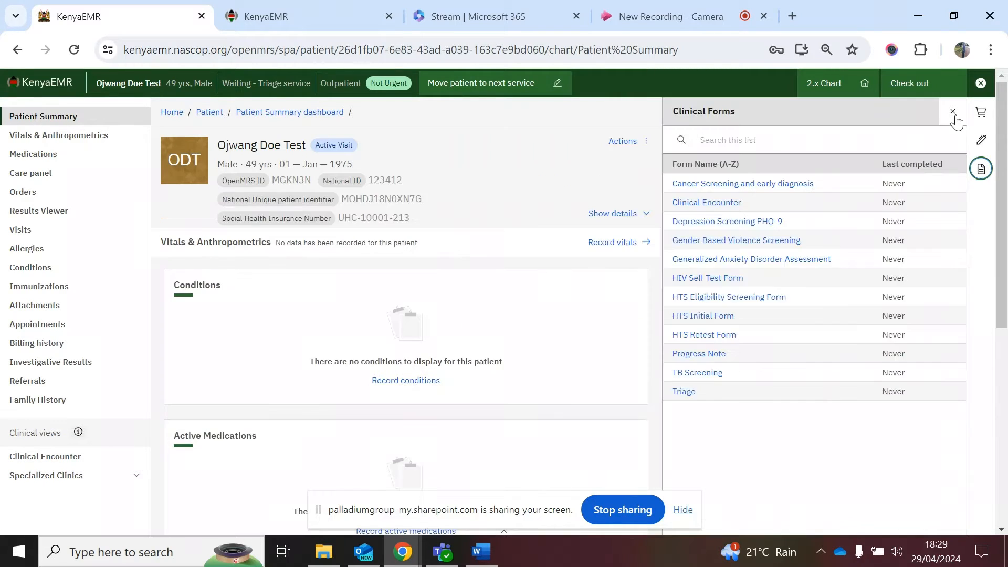
pyautogui.click(735, 297)
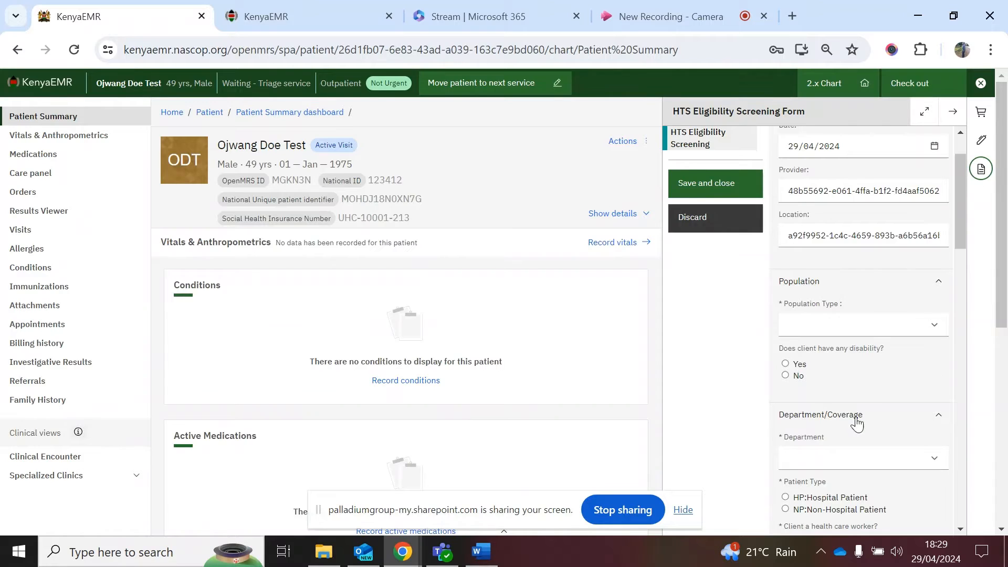
pyautogui.scroll(-1, 857, 424)
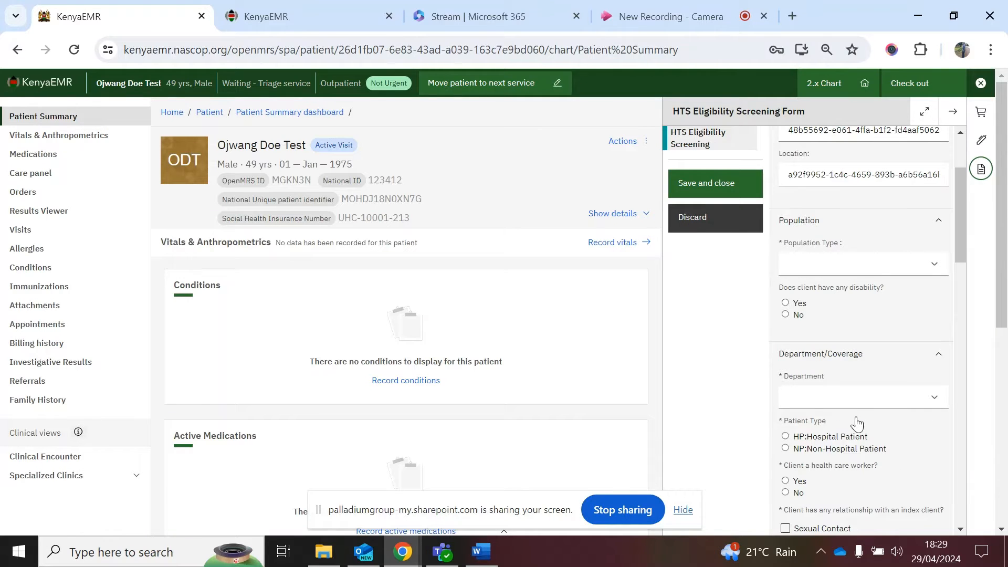
pyautogui.scroll(-1, 857, 424)
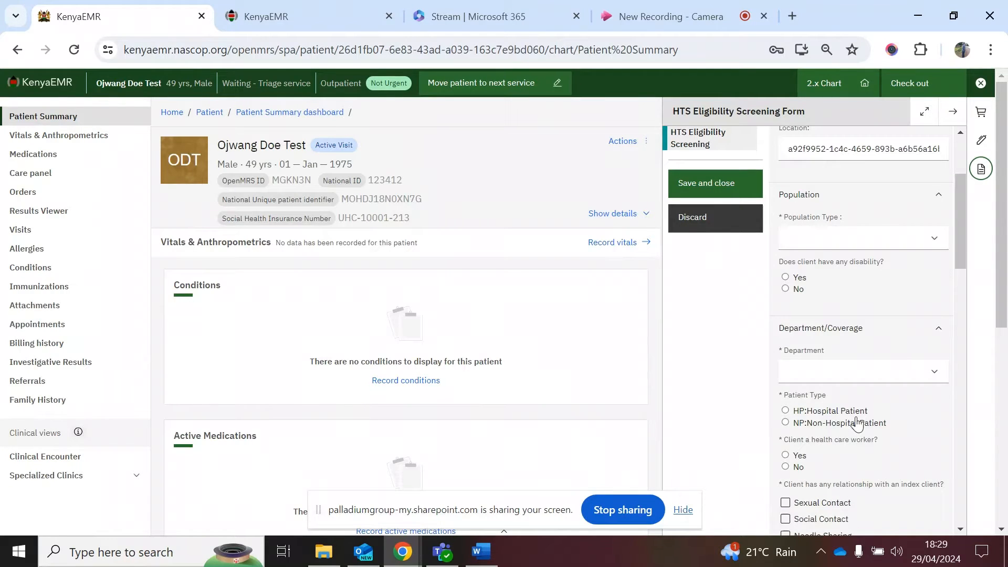
pyautogui.scroll(-1, 824, 258)
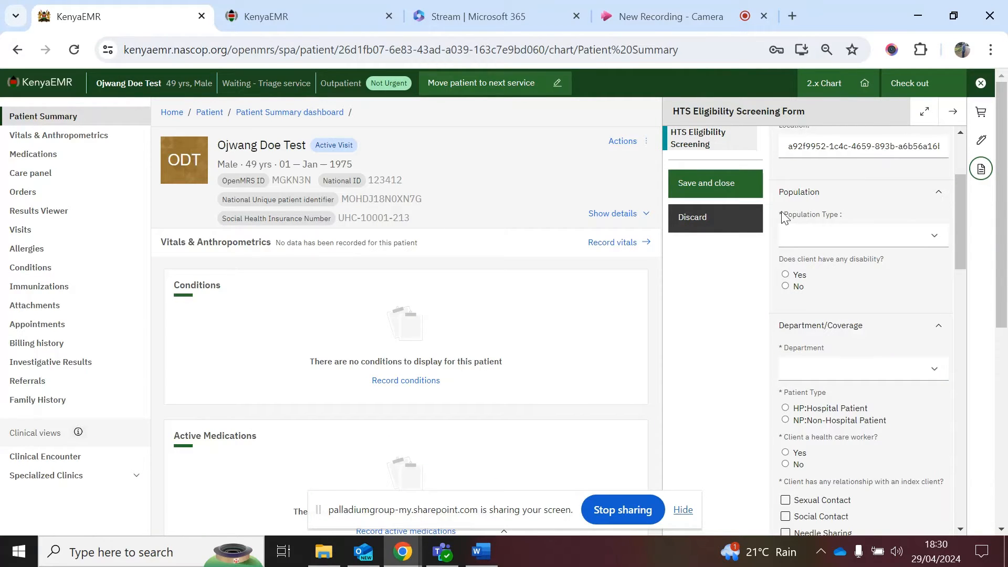
pyautogui.scroll(-2, 845, 323)
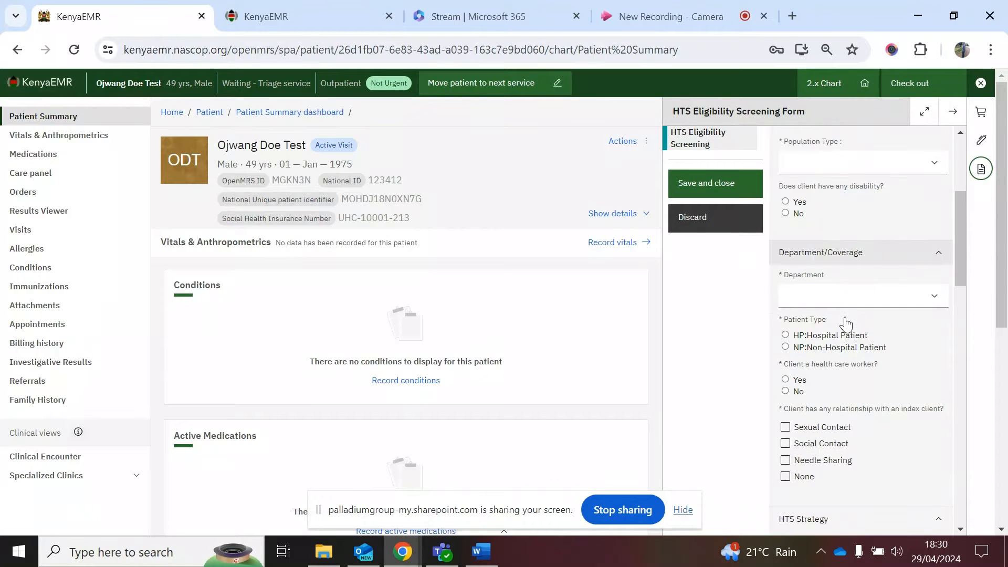
pyautogui.scroll(1, 809, 218)
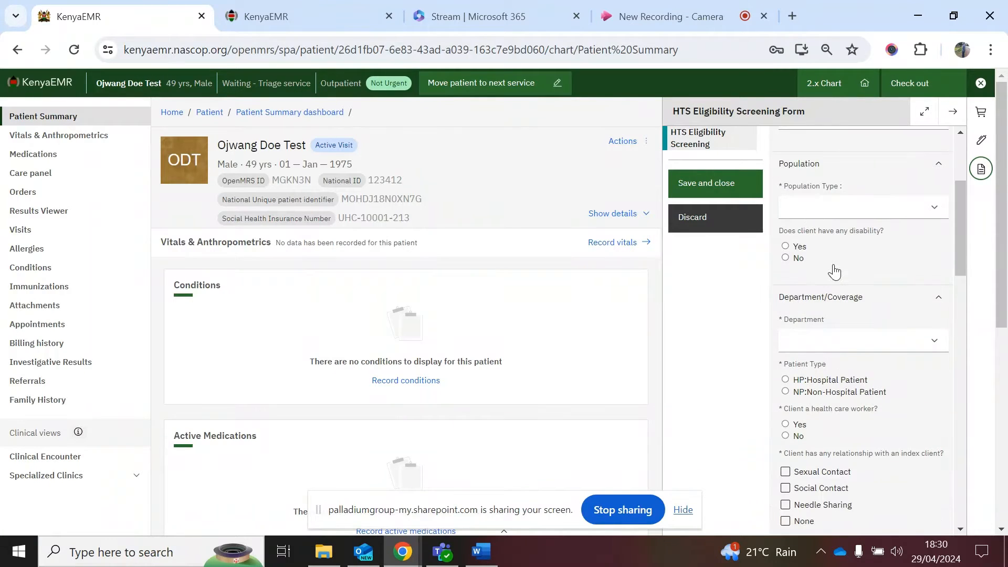
# Step: Answer Yes to 'Did you recommend HIV testing?', then discard the form without saving
pyautogui.scroll(-1, 823, 316)
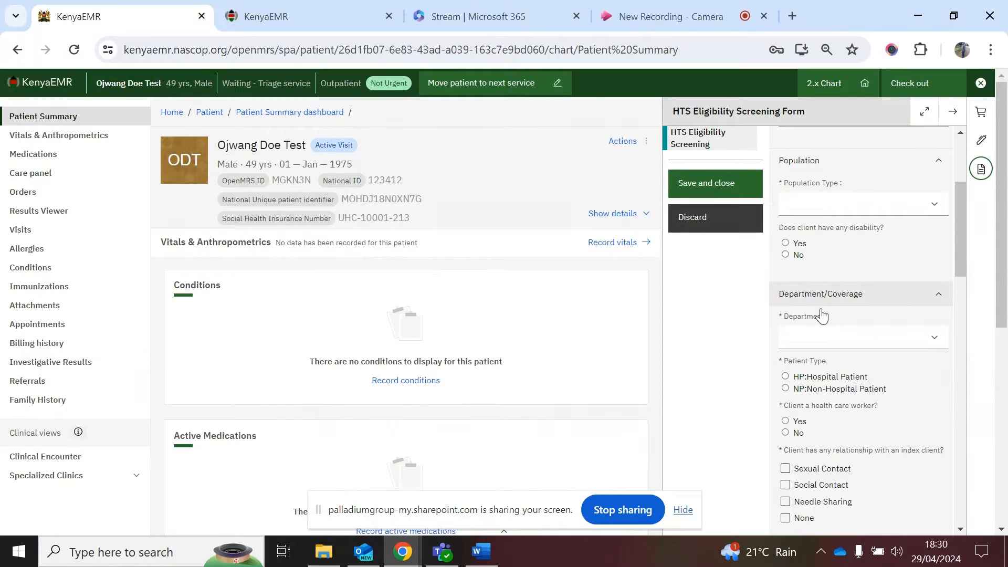
pyautogui.scroll(-2, 823, 316)
pyautogui.scroll(-1, 815, 237)
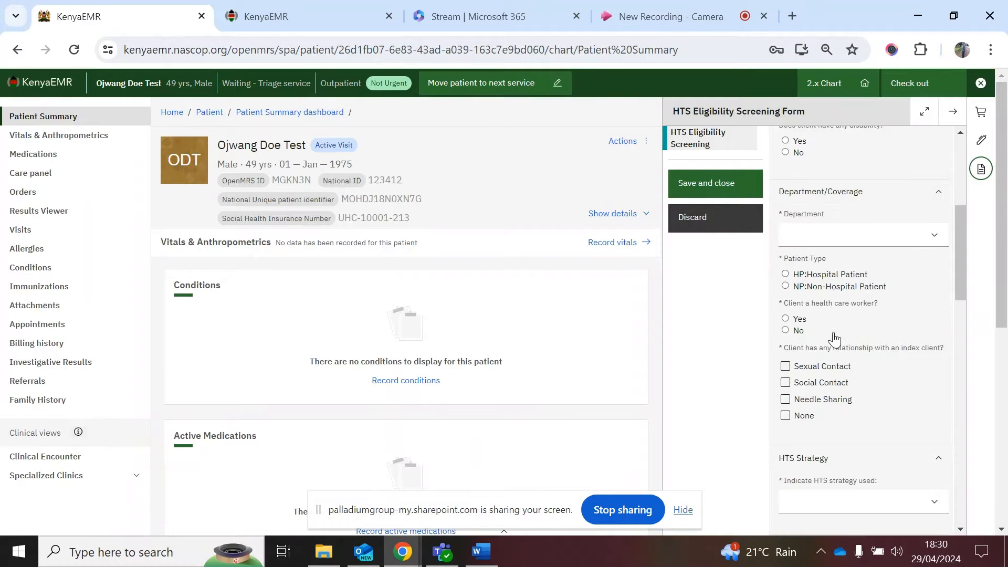
pyautogui.scroll(-2, 835, 339)
pyautogui.scroll(-1, 834, 340)
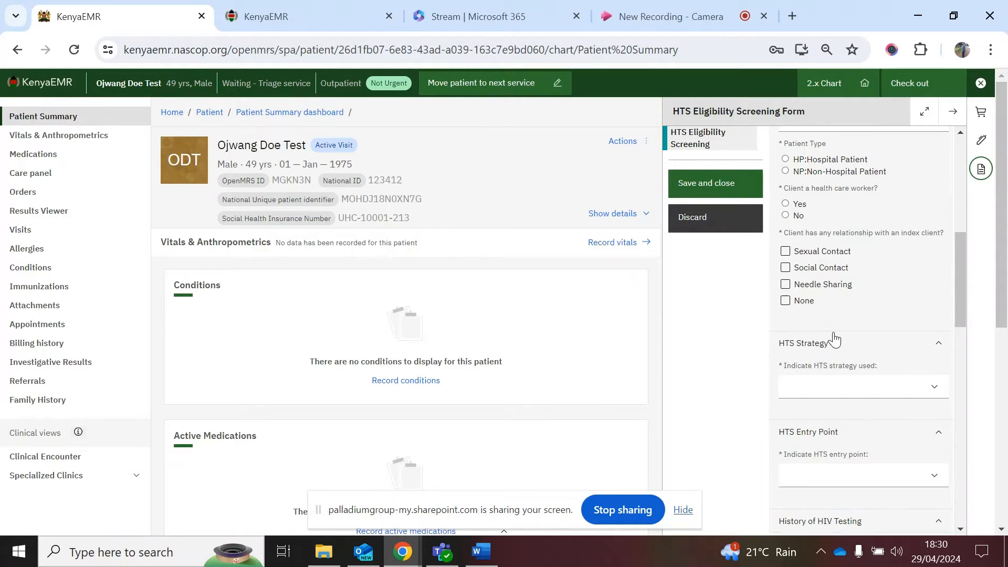
pyautogui.scroll(-1, 835, 340)
pyautogui.scroll(-1, 835, 340)
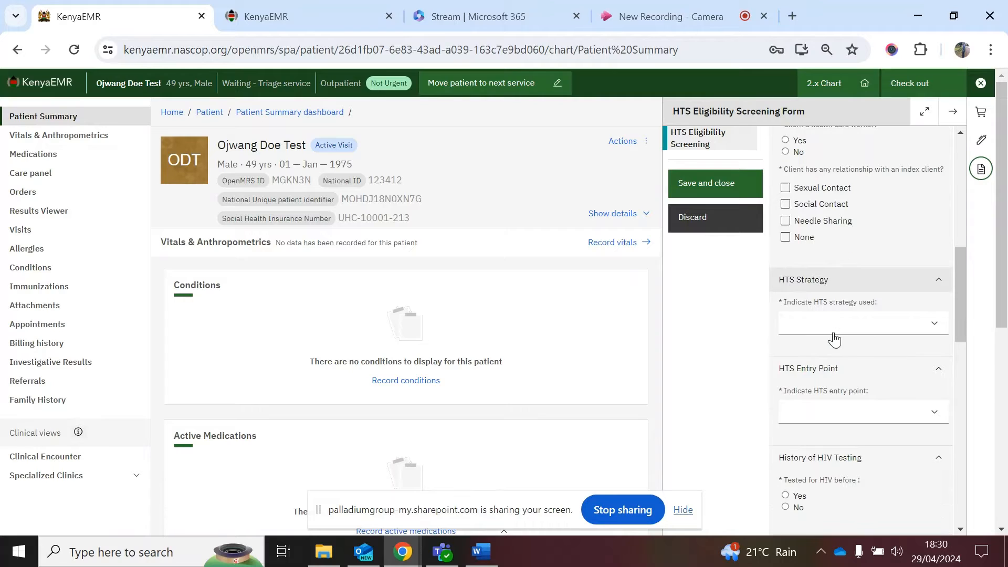
pyautogui.scroll(-2, 835, 341)
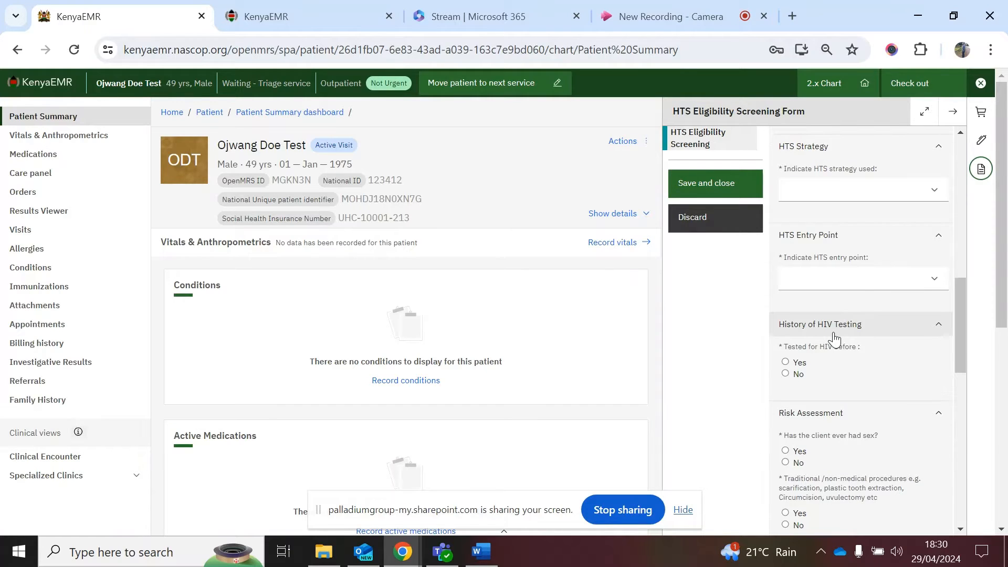
pyautogui.scroll(-3, 835, 340)
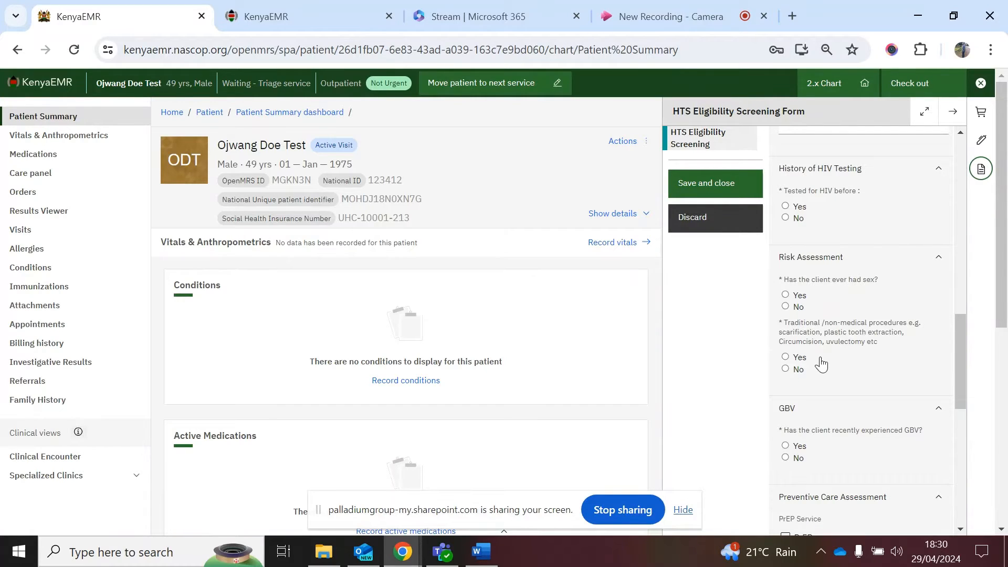
pyautogui.scroll(-1, 821, 364)
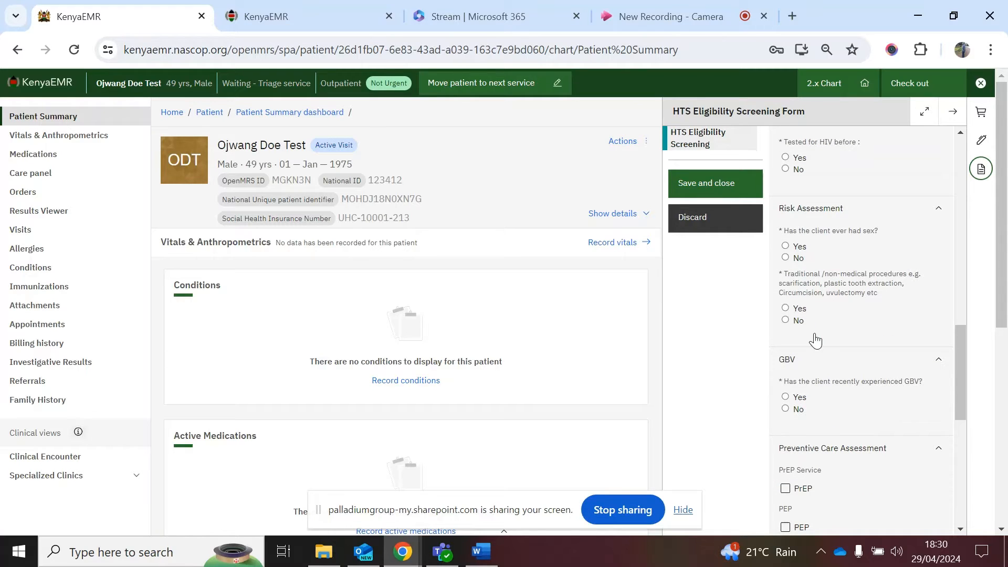
pyautogui.scroll(-1, 815, 341)
pyautogui.scroll(-2, 815, 341)
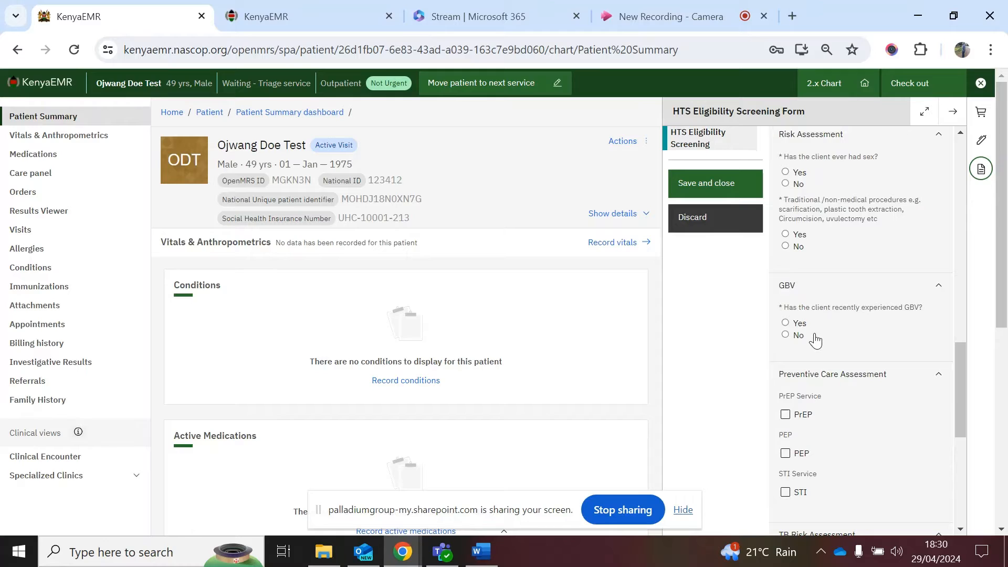
pyautogui.scroll(-3, 816, 341)
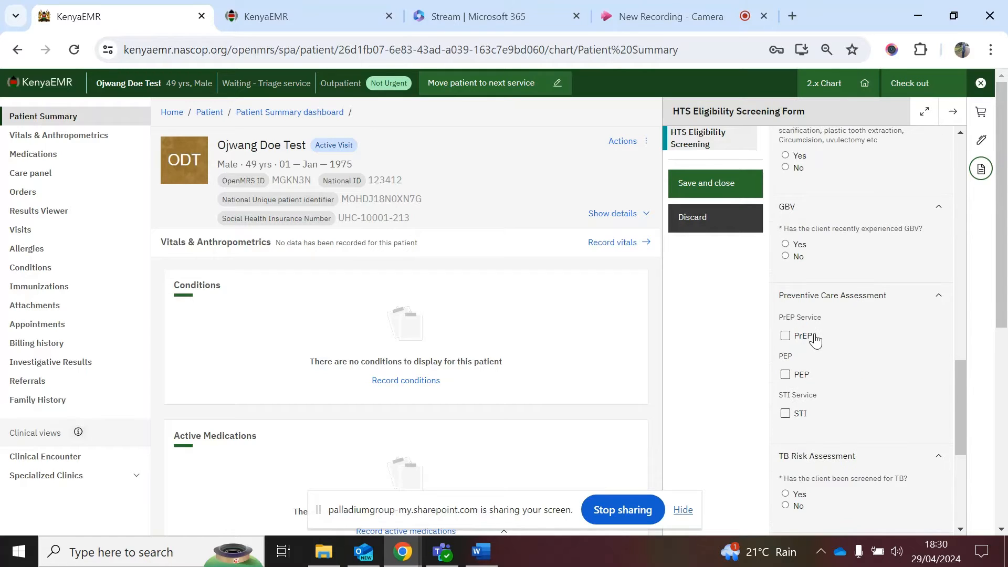
pyautogui.scroll(-7, 815, 341)
pyautogui.scroll(-1, 803, 294)
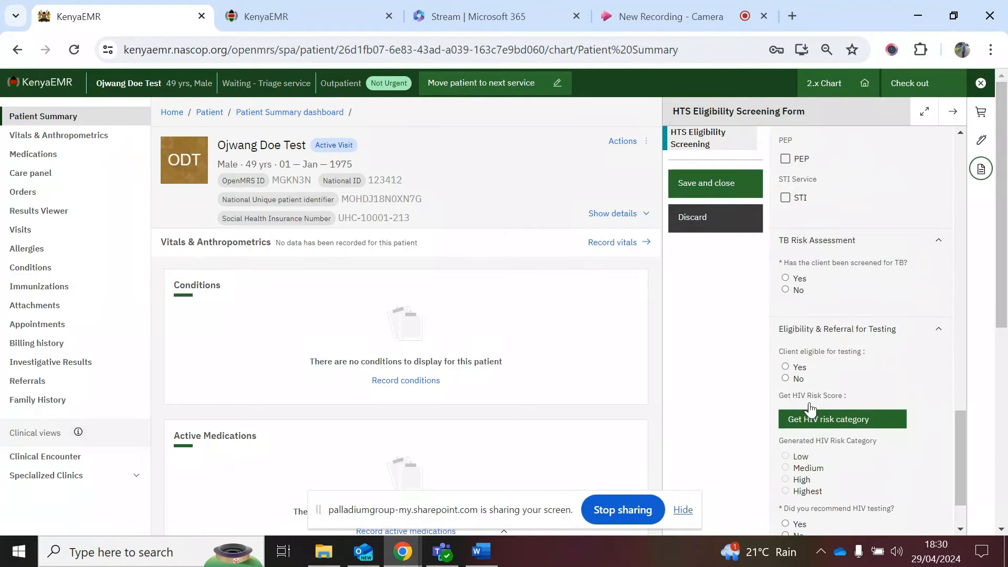
pyautogui.scroll(-1, 811, 409)
pyautogui.scroll(-1, 830, 399)
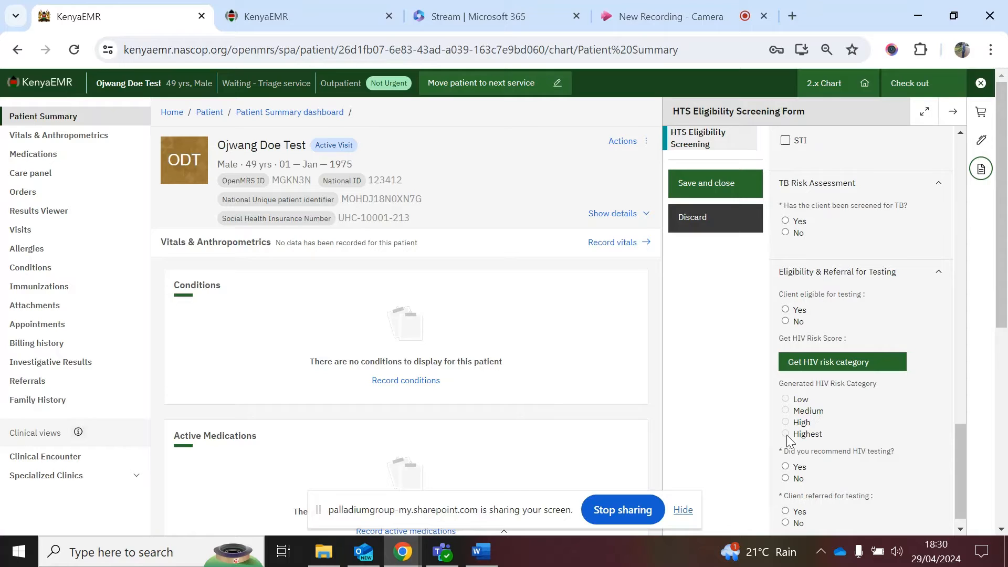
pyautogui.scroll(-1, 789, 436)
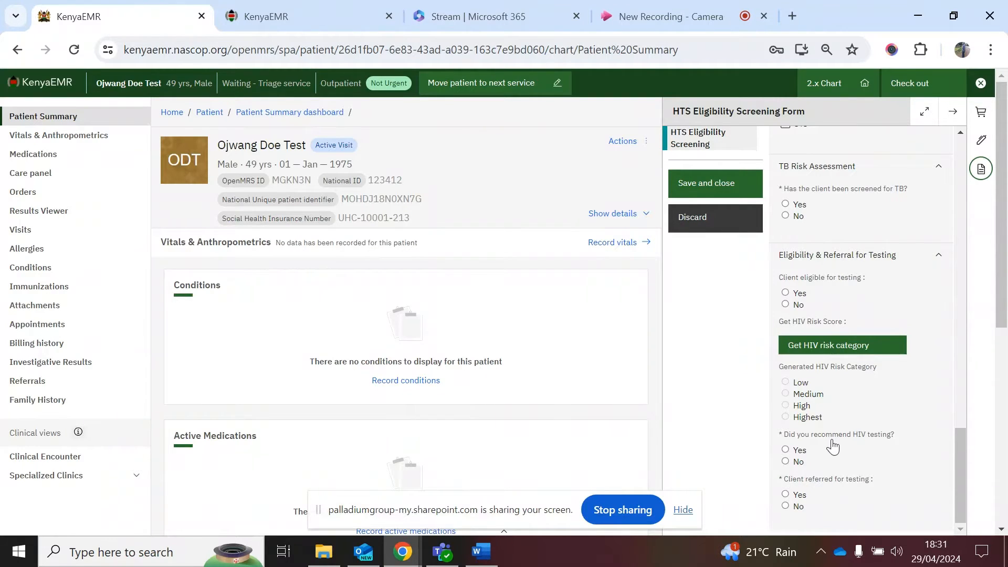
pyautogui.click(787, 449)
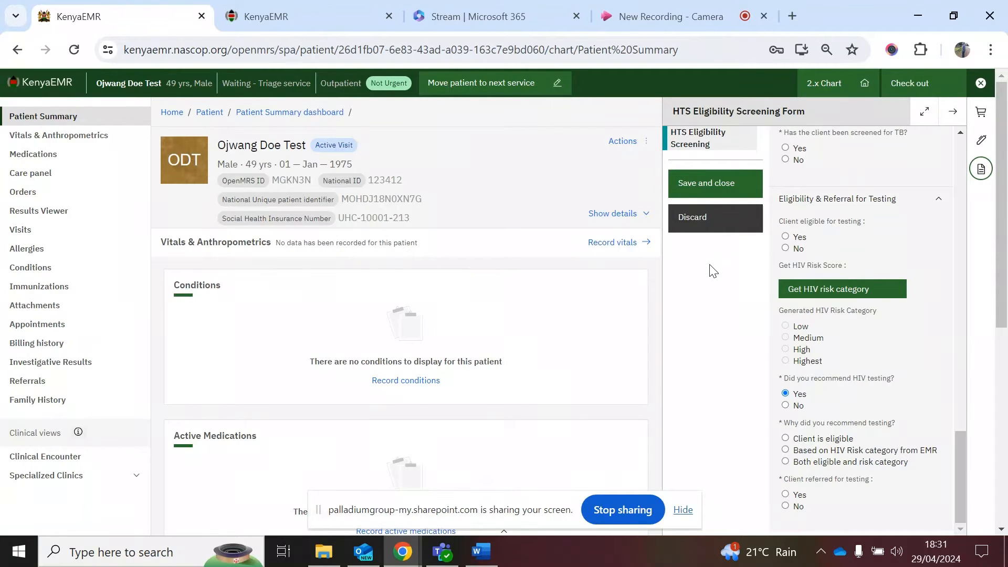
pyautogui.click(700, 226)
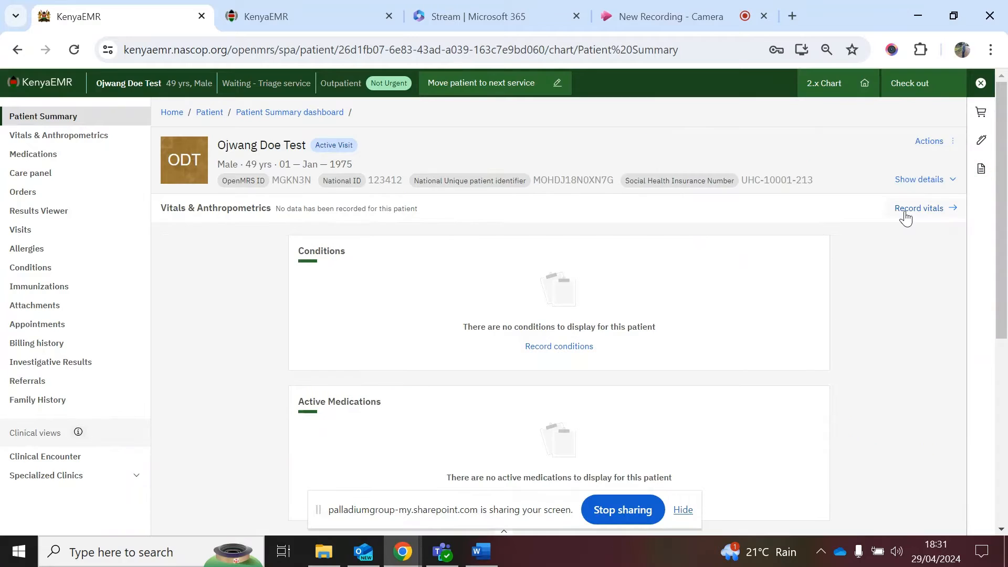
# Step: Start the HTS Initial Form and advance to its blank HTS Recordings fields
pyautogui.click(980, 170)
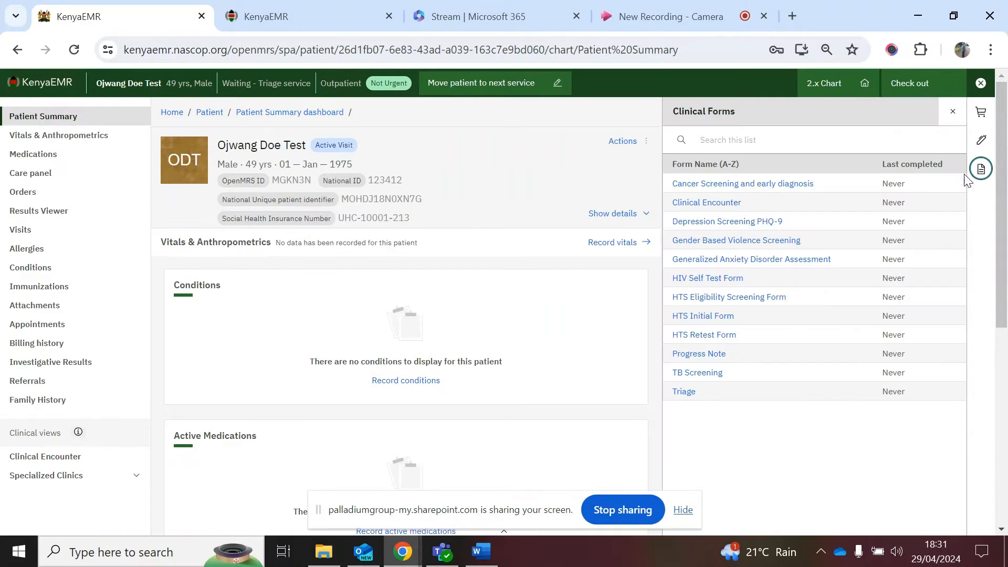
pyautogui.click(704, 316)
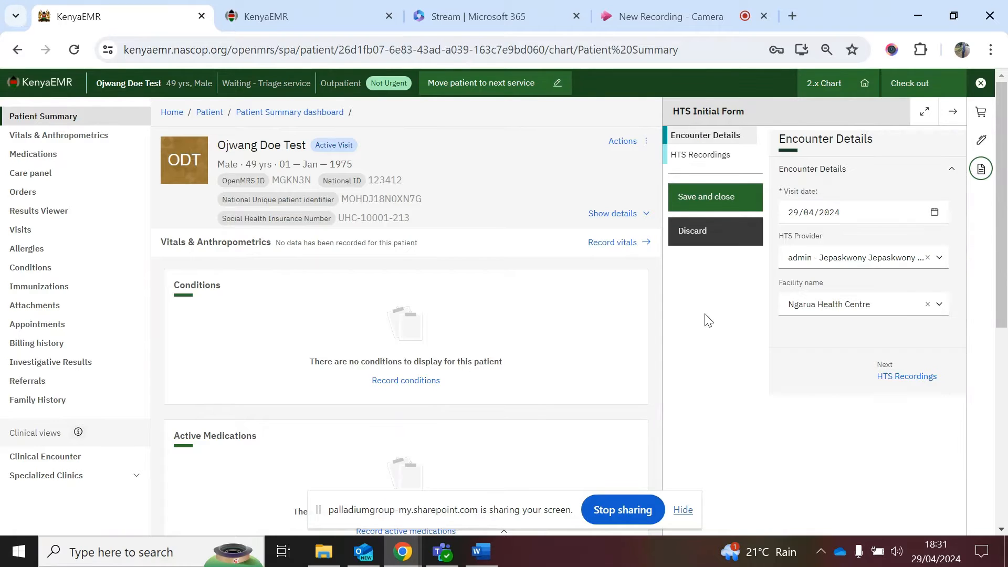
pyautogui.click(893, 380)
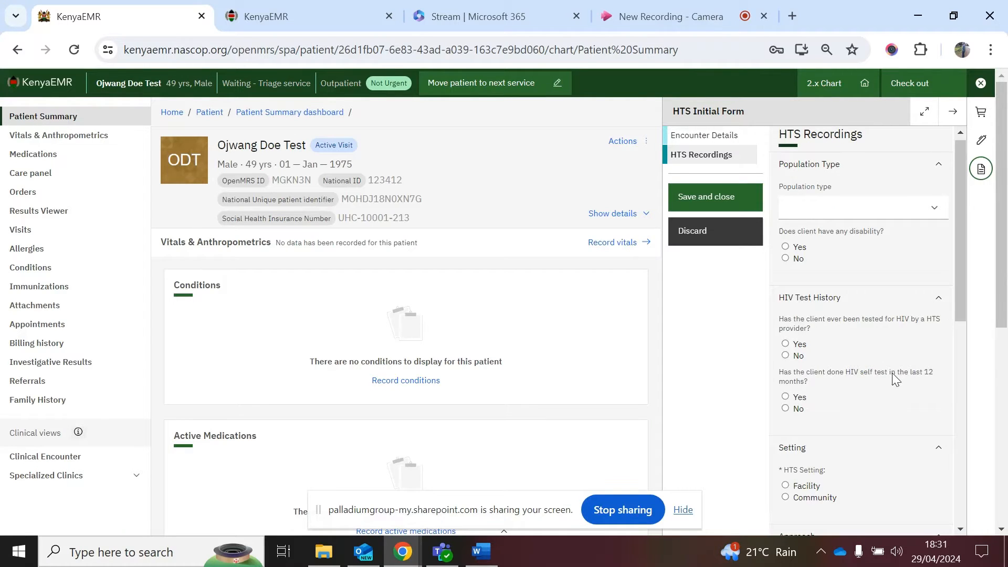
pyautogui.scroll(-1, 892, 374)
pyautogui.scroll(-1, 892, 374)
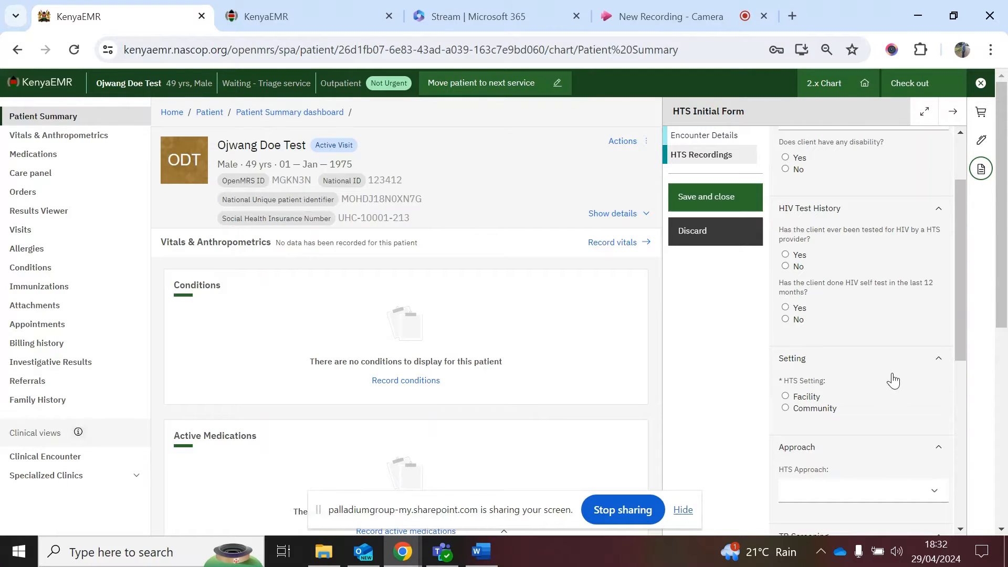
pyautogui.scroll(-1, 893, 380)
pyautogui.scroll(-1, 894, 380)
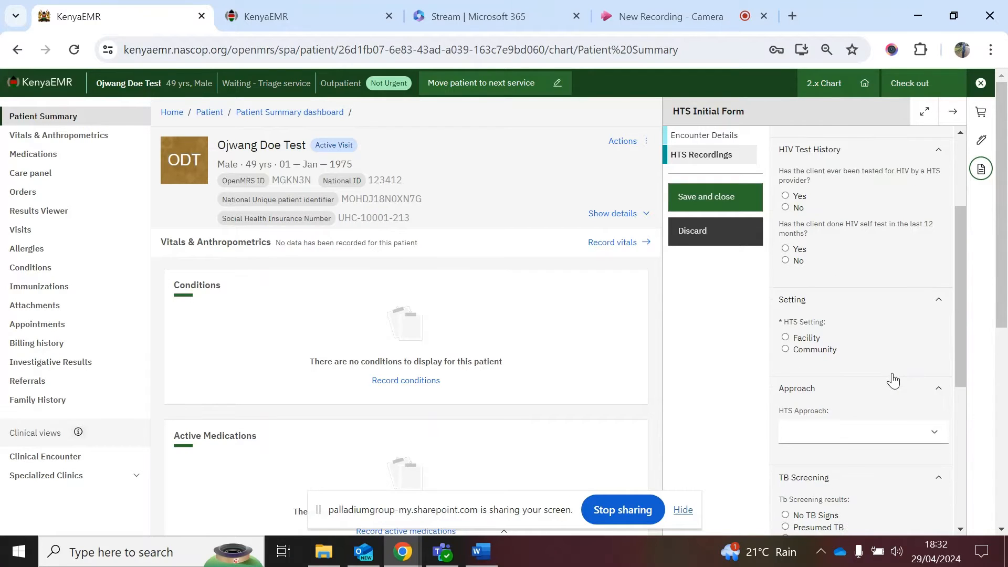
pyautogui.scroll(-2, 893, 380)
pyautogui.scroll(-1, 894, 380)
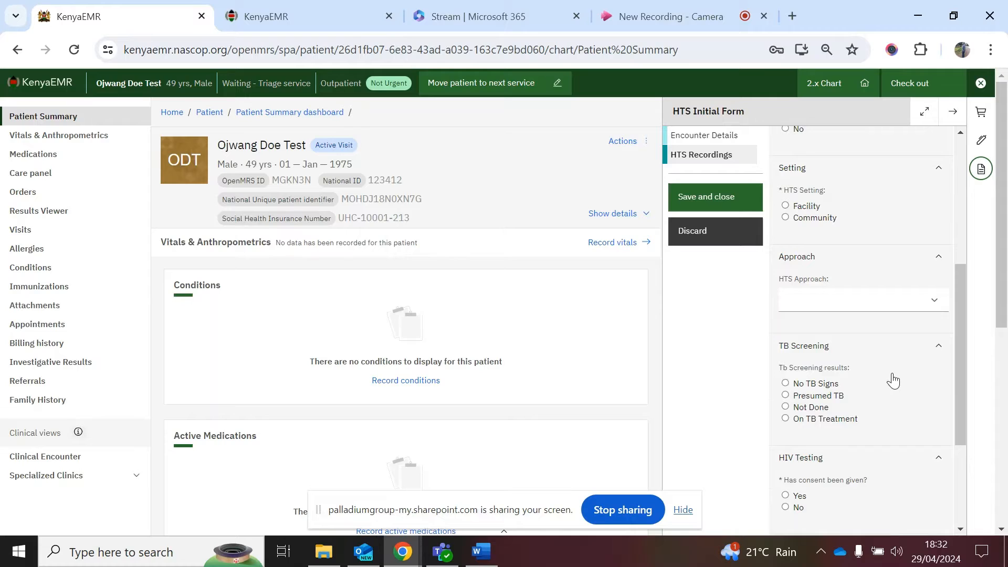
pyautogui.scroll(-3, 893, 380)
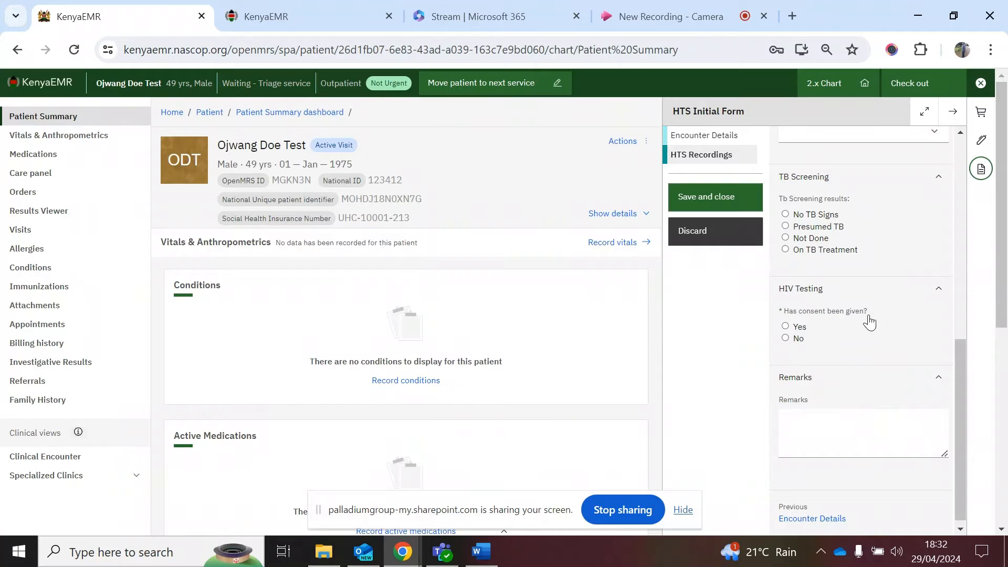
# Step: Record HIV testing consent as Yes, with test kit Determine and lot number ER445
pyautogui.click(786, 327)
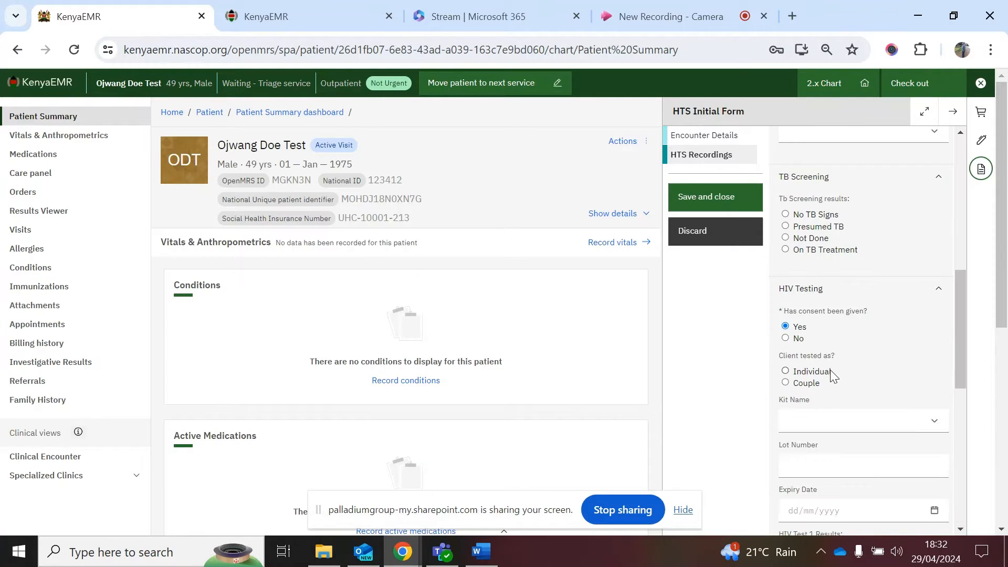
pyautogui.scroll(-3, 830, 369)
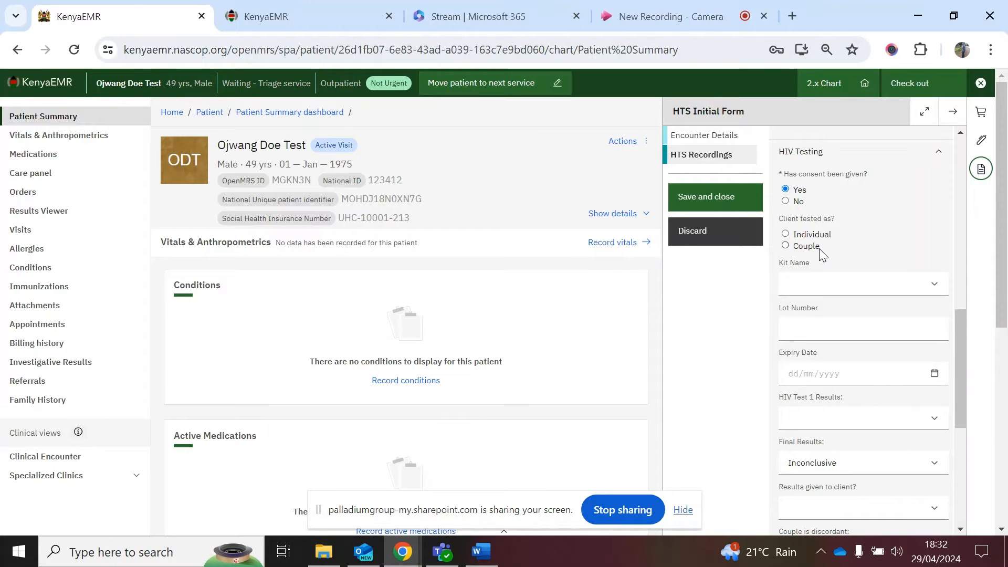
pyautogui.scroll(1, 823, 257)
pyautogui.scroll(-1, 823, 257)
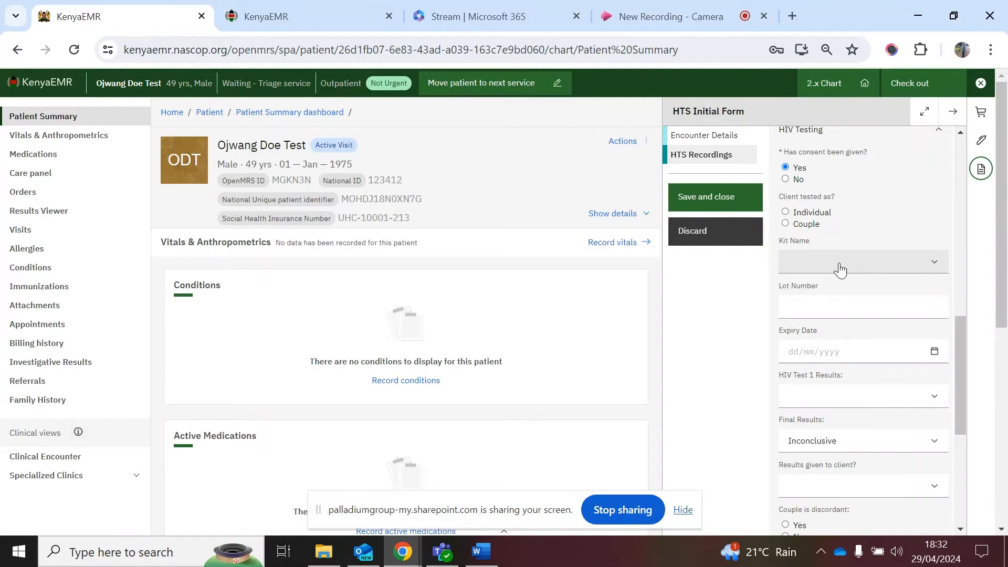
pyautogui.click(839, 270)
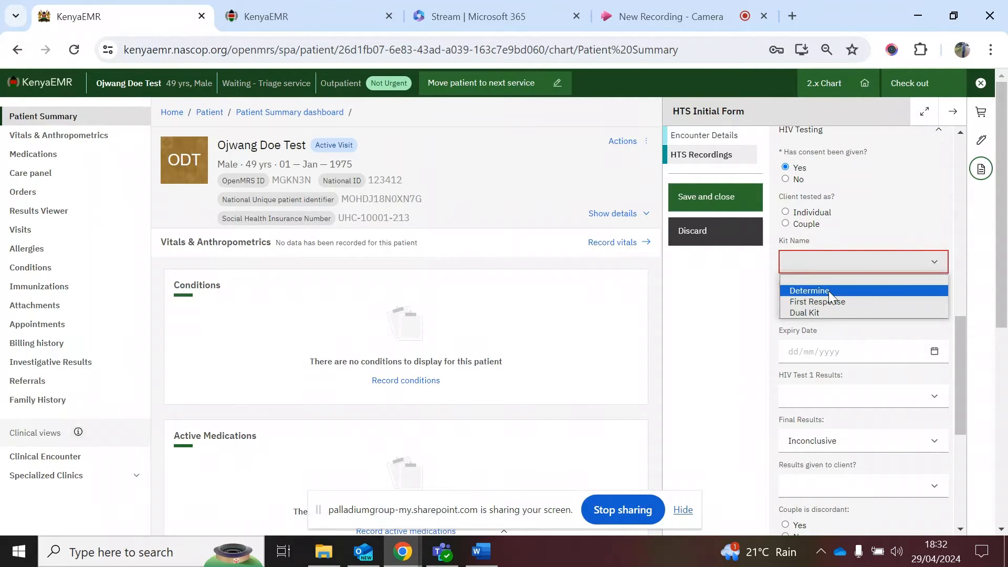
pyautogui.click(829, 291)
pyautogui.scroll(-1, 829, 298)
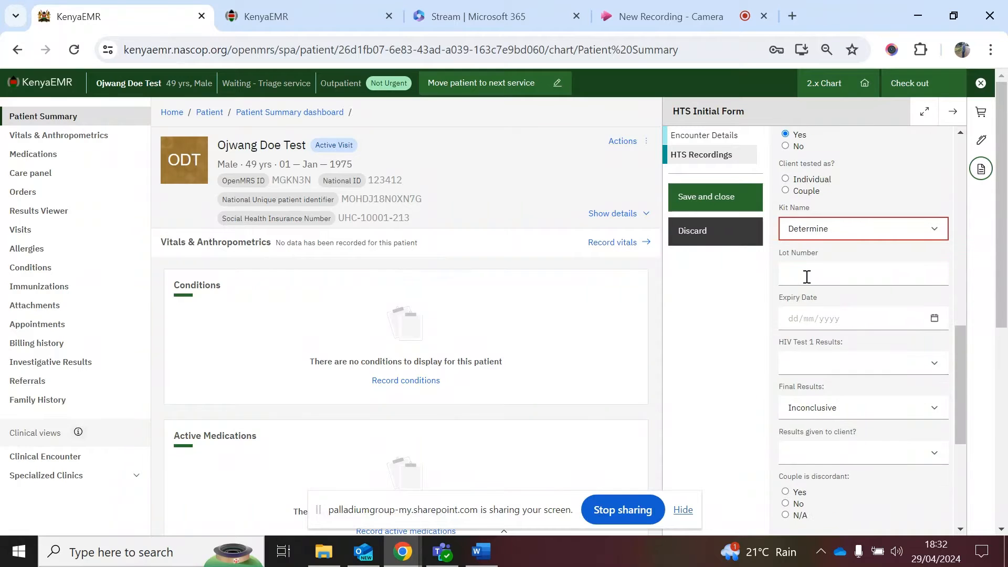
pyautogui.click(808, 277)
pyautogui.write('ER445')
# Step: Set kit expiry to 02/05/2024, HIV Test 1 result Negative, and referral for other services Yes
pyautogui.click(815, 317)
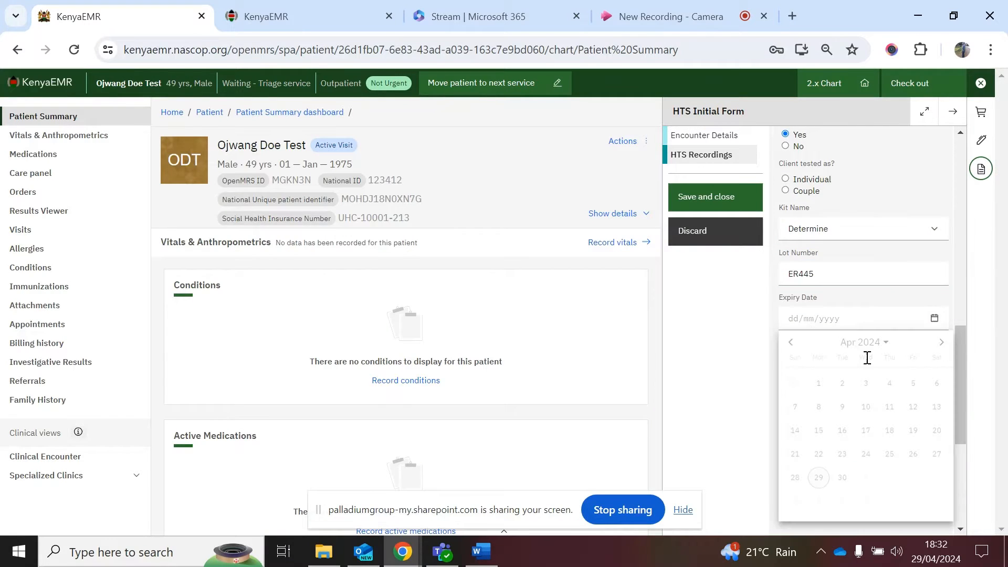
pyautogui.click(889, 478)
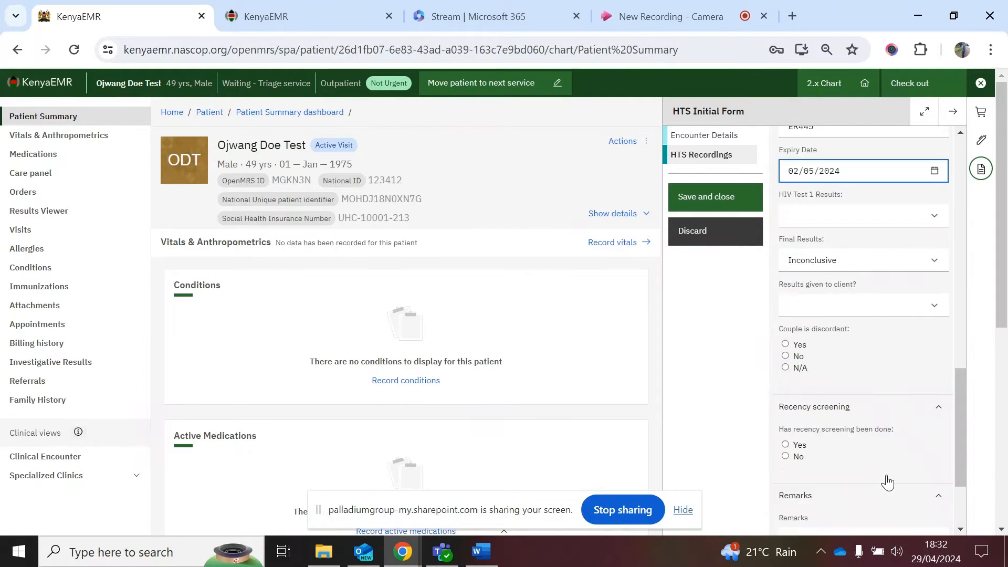
pyautogui.click(825, 216)
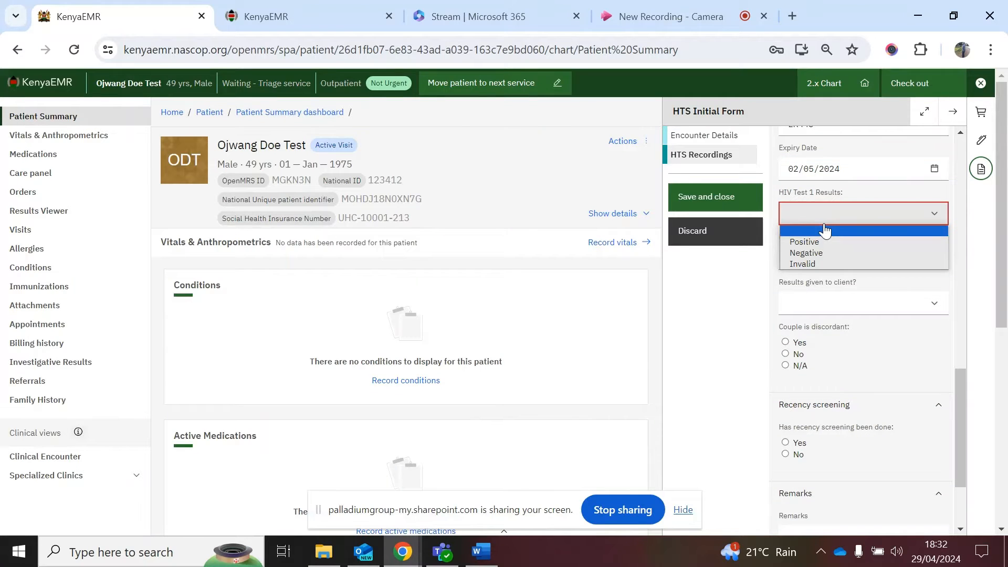
pyautogui.click(821, 253)
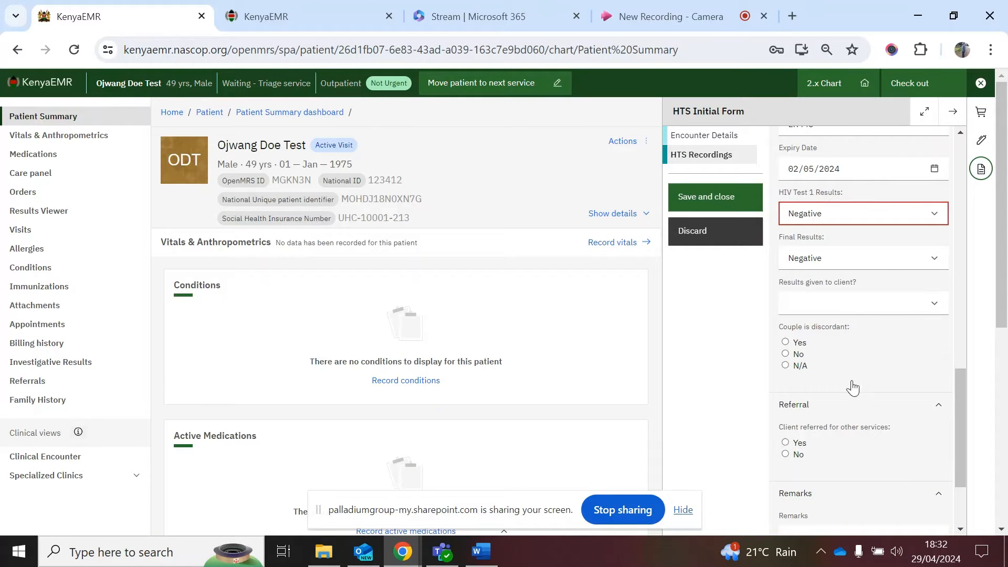
pyautogui.scroll(-2, 852, 387)
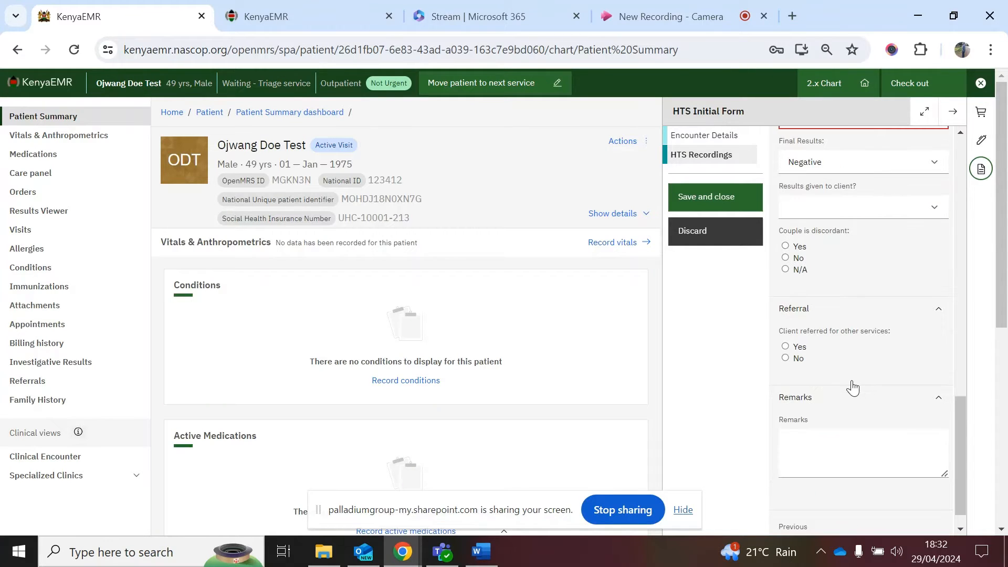
pyautogui.click(787, 348)
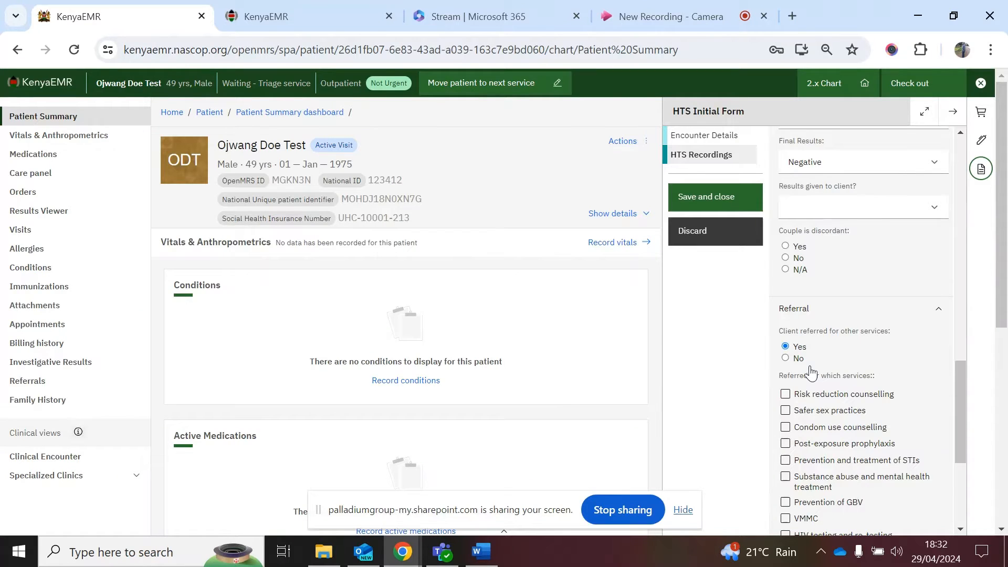
pyautogui.scroll(-2, 830, 491)
pyautogui.scroll(-1, 829, 491)
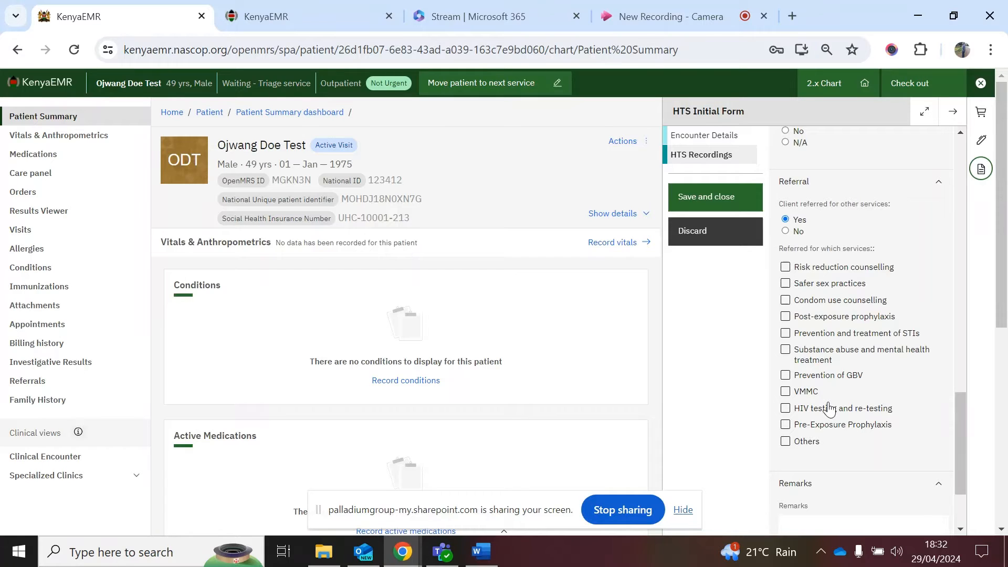
pyautogui.scroll(2, 830, 408)
pyautogui.scroll(5, 828, 406)
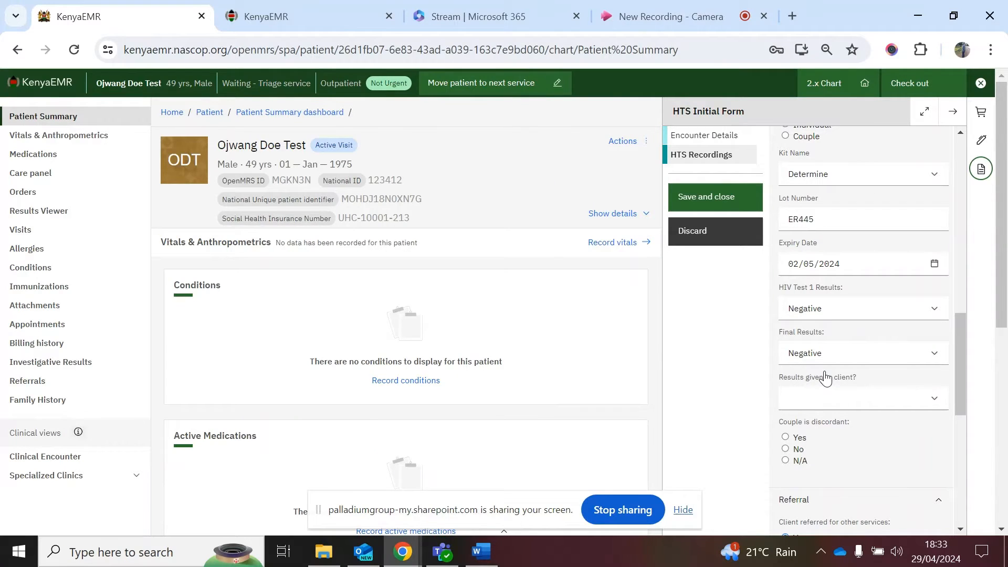
pyautogui.scroll(-1, 825, 377)
pyautogui.scroll(-3, 826, 377)
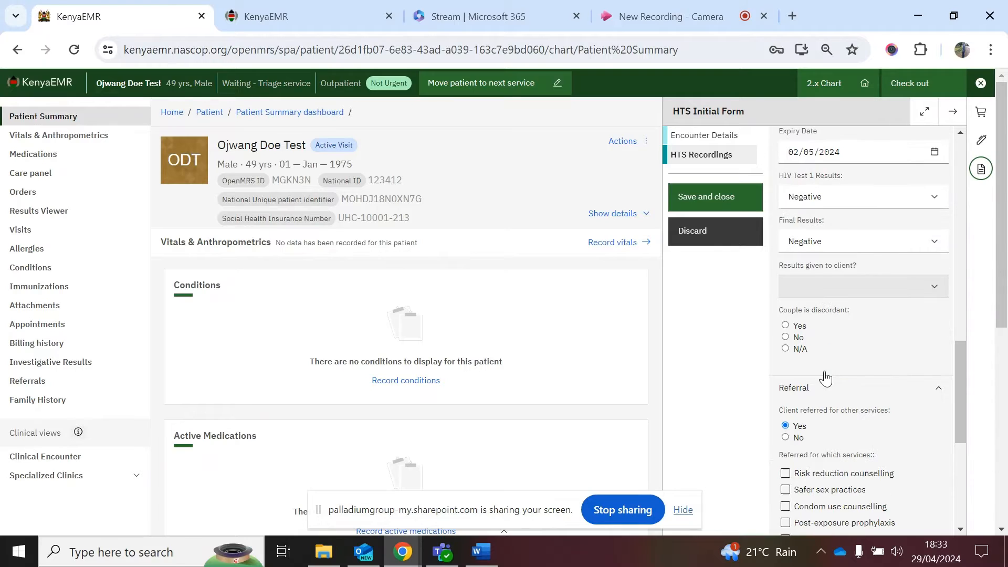
pyautogui.scroll(-3, 825, 377)
pyautogui.scroll(3, 821, 411)
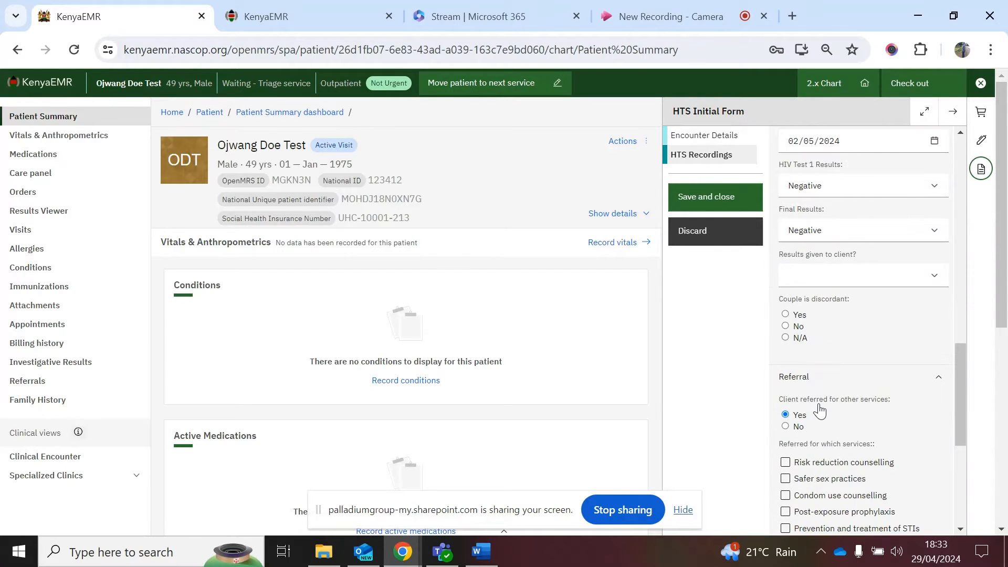
pyautogui.scroll(5, 821, 410)
pyautogui.scroll(3, 821, 411)
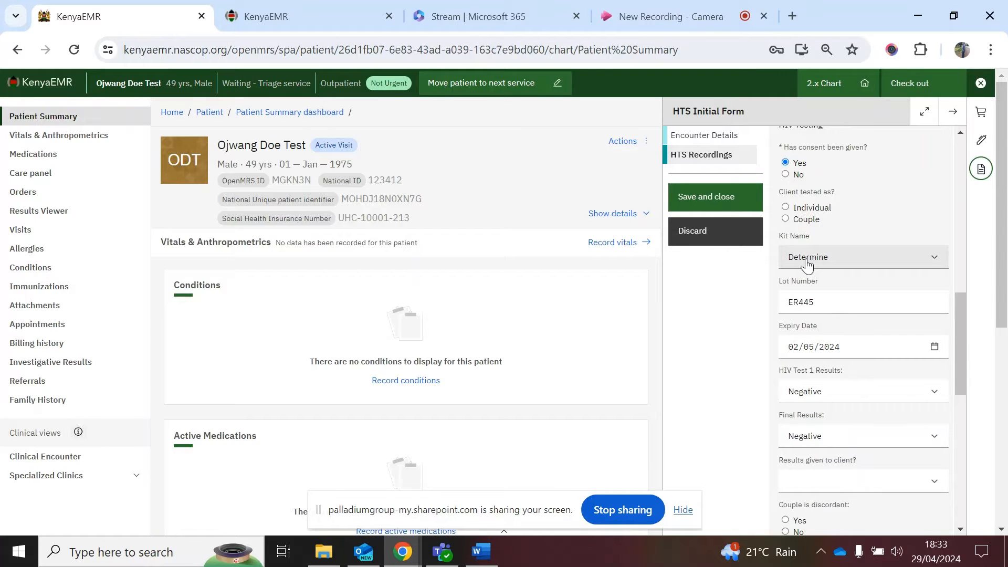
# Step: Change Test 1 to Positive; add second kit First Response, lot GR1T455, expiring 08/05/2024
pyautogui.click(807, 392)
pyautogui.click(812, 419)
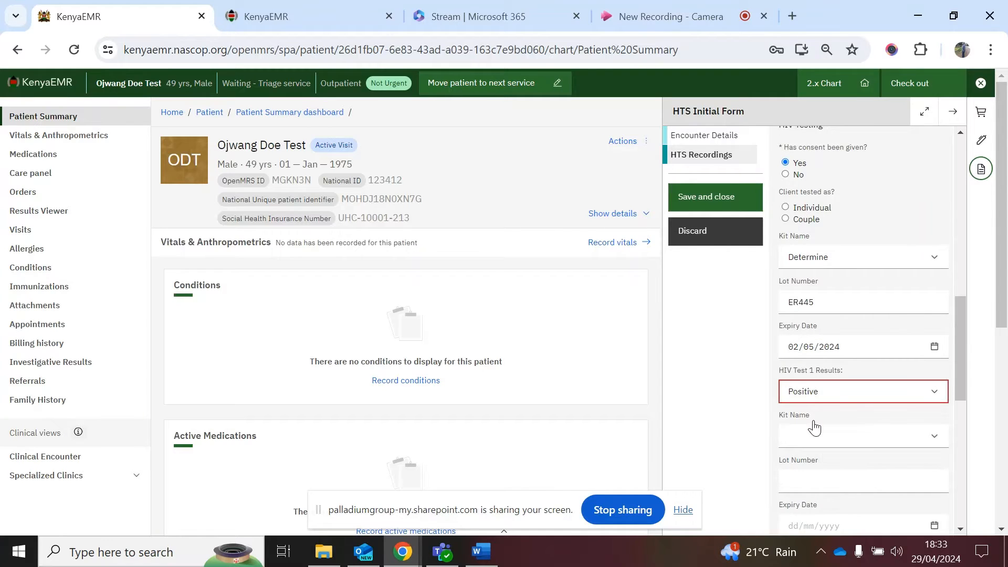
pyautogui.scroll(-4, 850, 279)
pyautogui.click(827, 243)
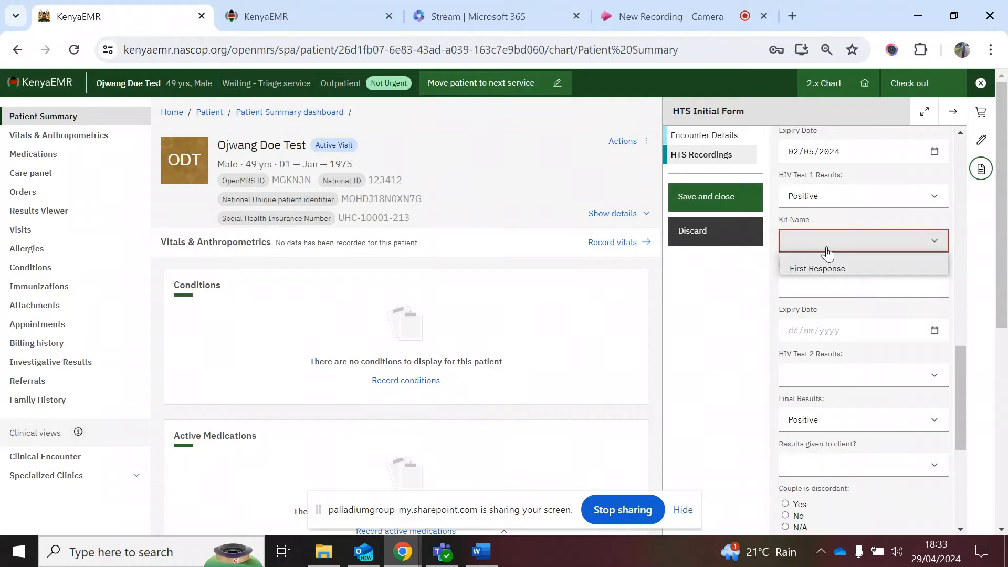
pyautogui.click(828, 270)
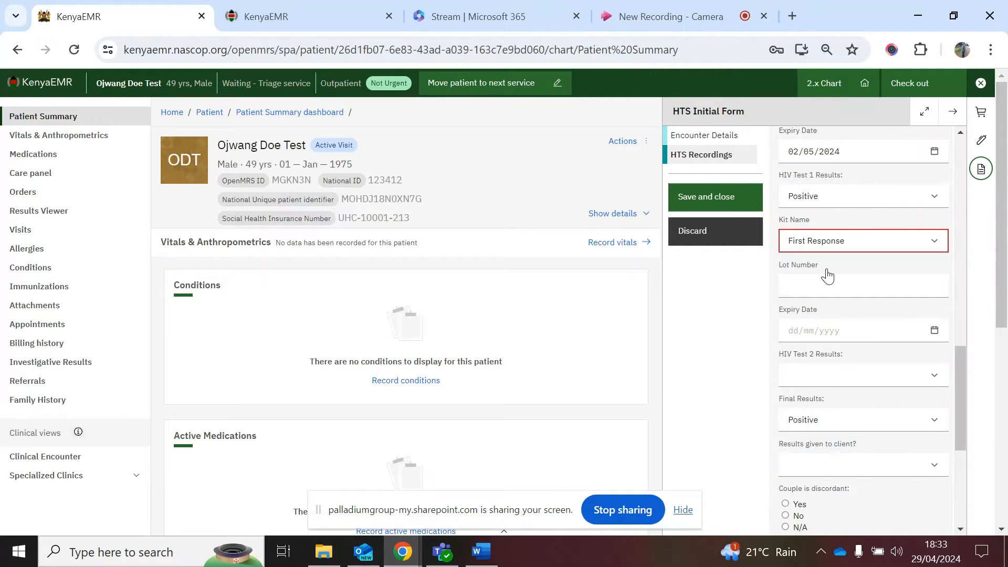
pyautogui.scroll(-1, 828, 274)
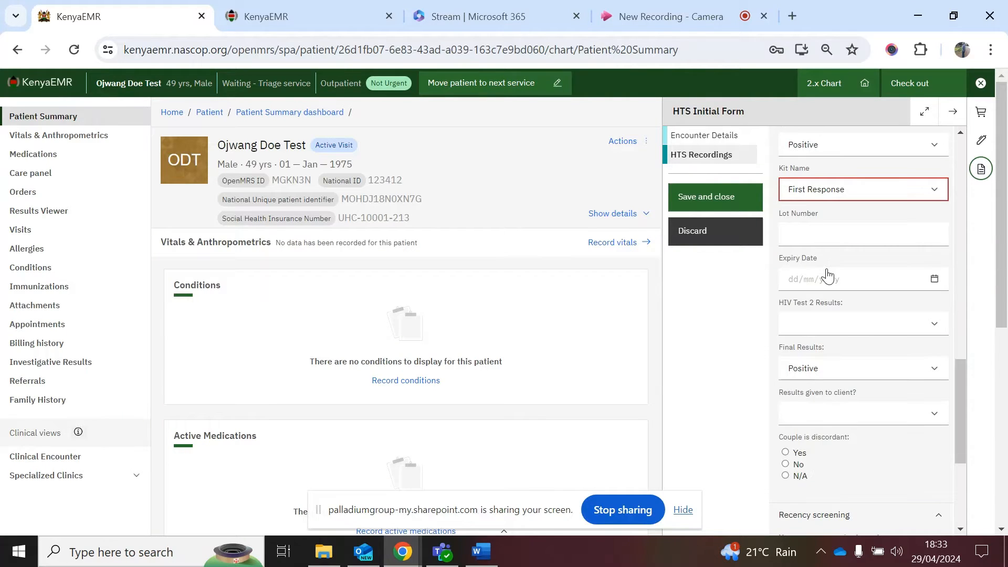
pyautogui.click(803, 231)
pyautogui.write('GR1T455')
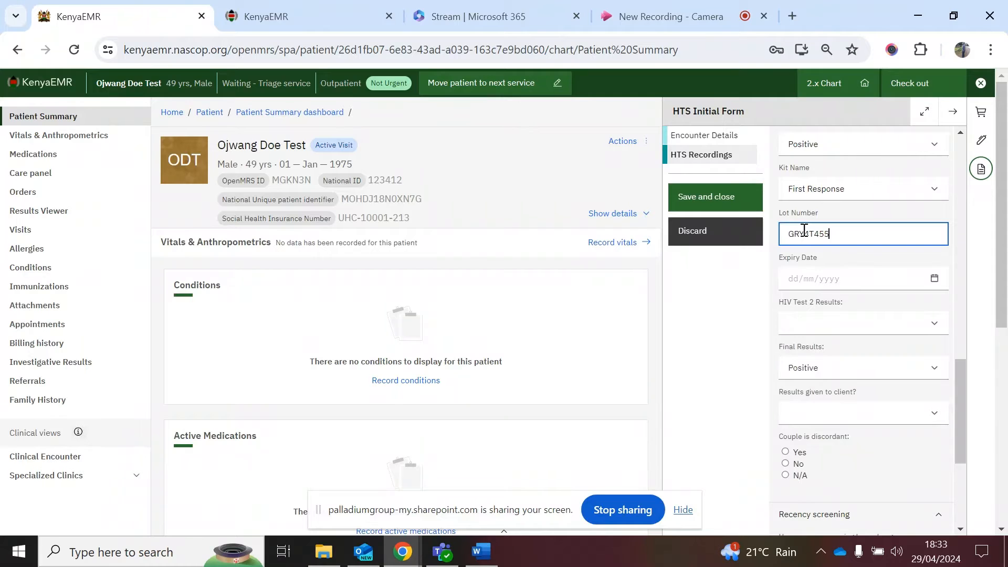
pyautogui.click(824, 279)
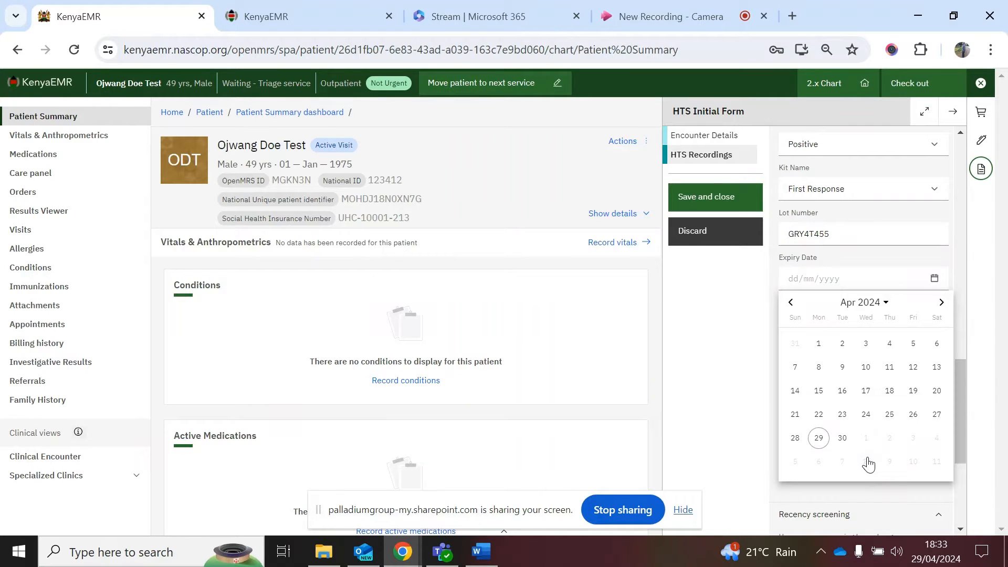
pyautogui.click(868, 463)
# Step: Record HIV Test 2 as Positive and results given to client as Yes, then discard the form
pyautogui.click(829, 332)
pyautogui.click(823, 353)
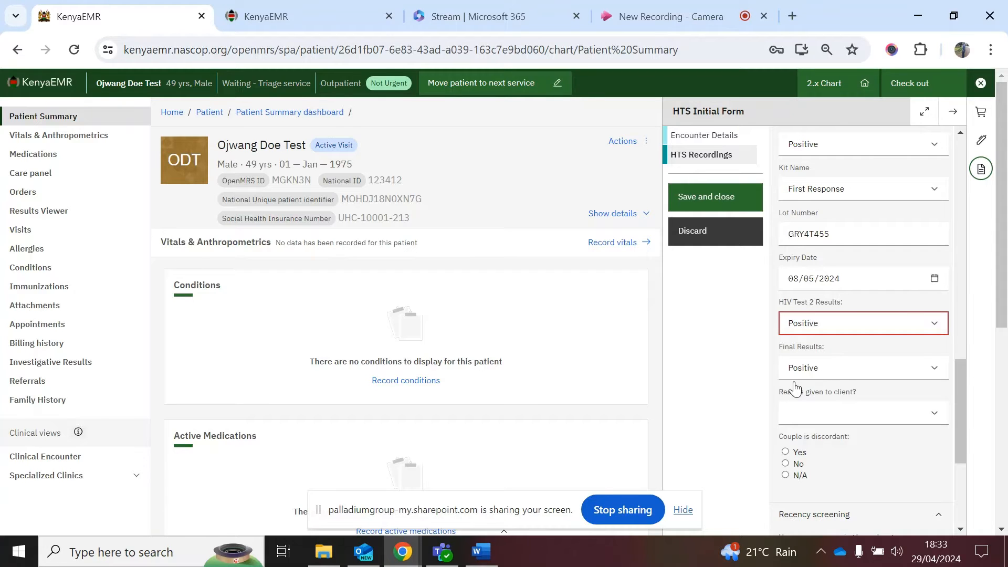
pyautogui.scroll(-3, 796, 389)
pyautogui.scroll(-2, 811, 357)
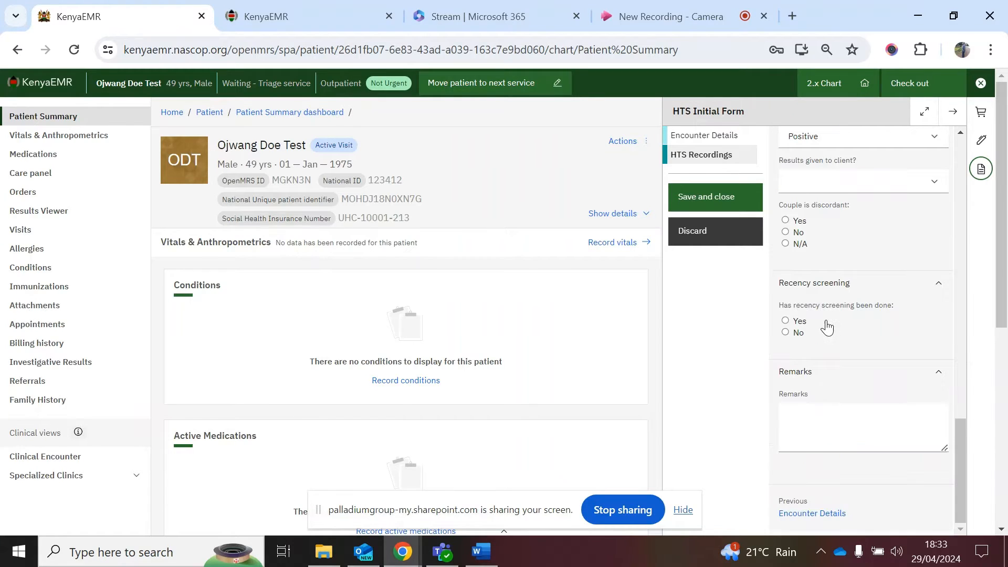
pyautogui.scroll(1, 819, 286)
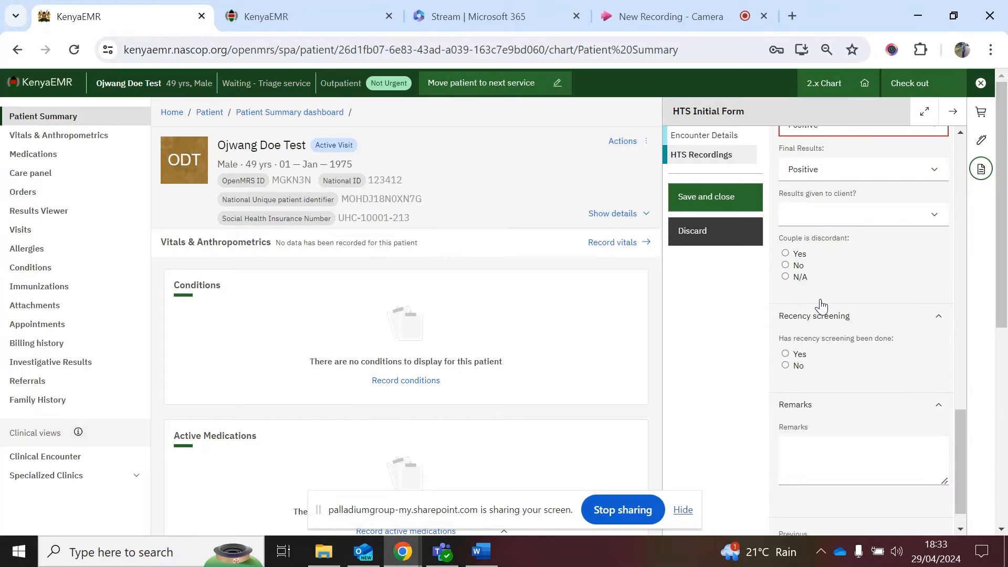
pyautogui.scroll(1, 814, 288)
pyautogui.click(805, 272)
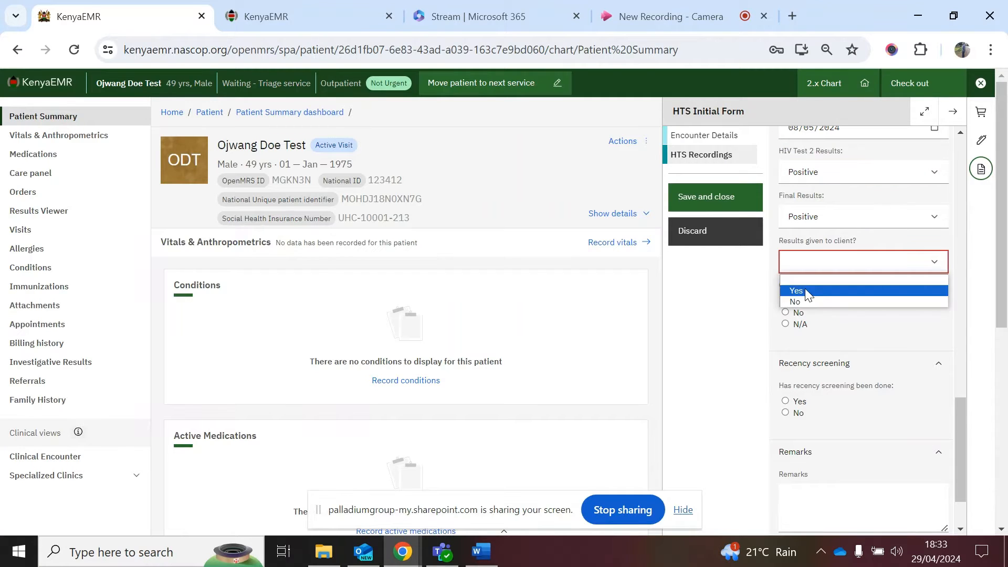
pyautogui.click(805, 288)
pyautogui.scroll(-1, 825, 388)
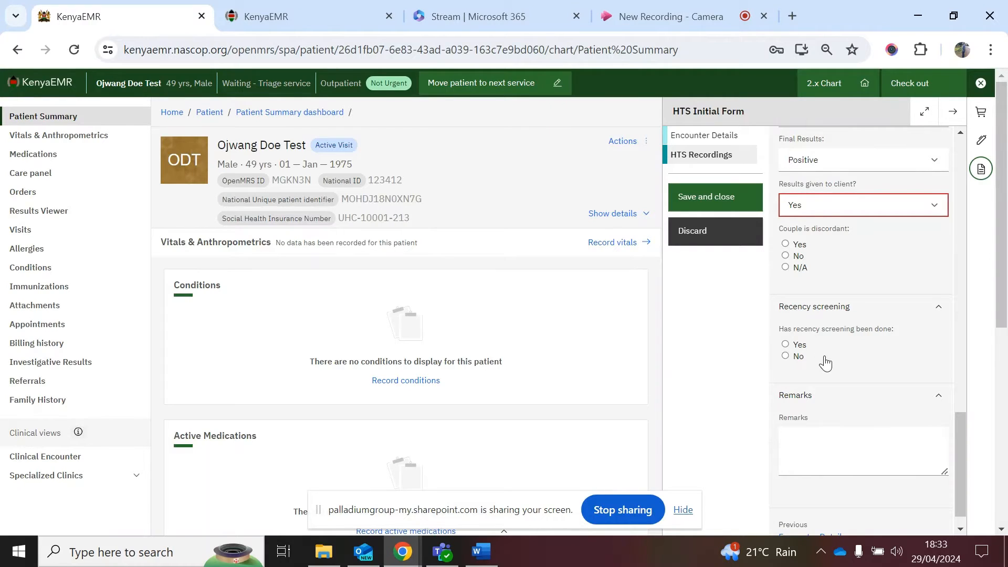
pyautogui.scroll(1, 834, 337)
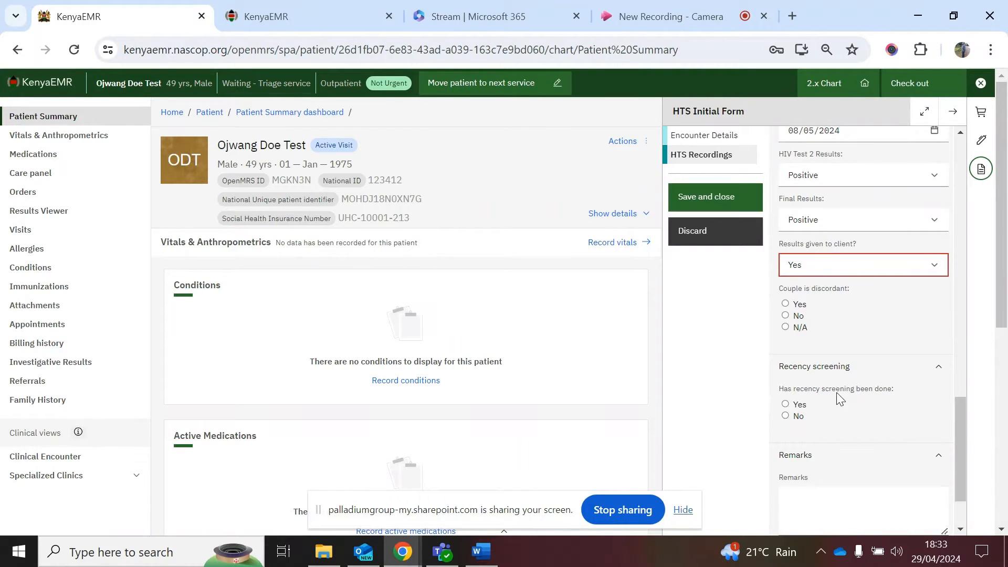
pyautogui.scroll(2, 834, 437)
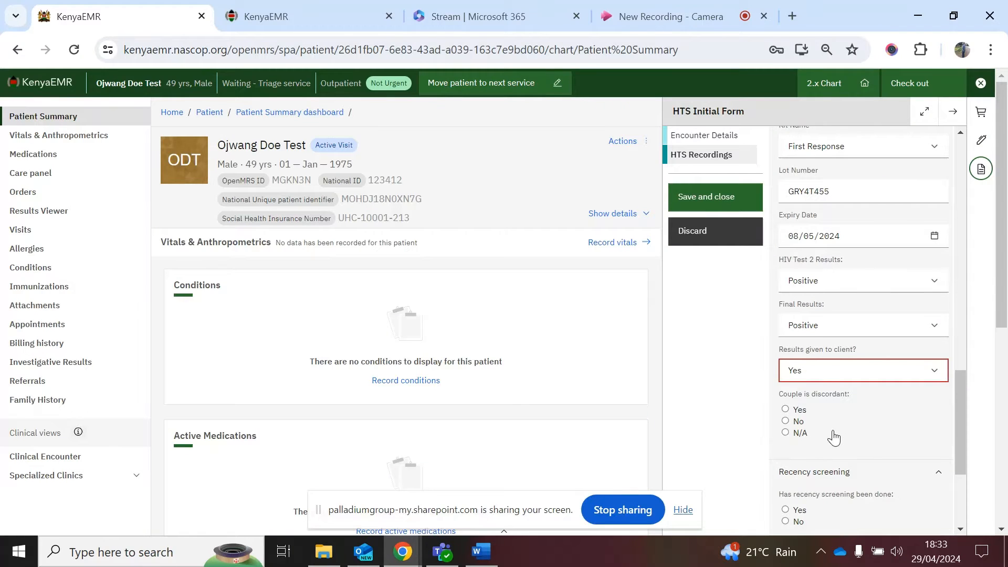
pyautogui.scroll(2, 841, 355)
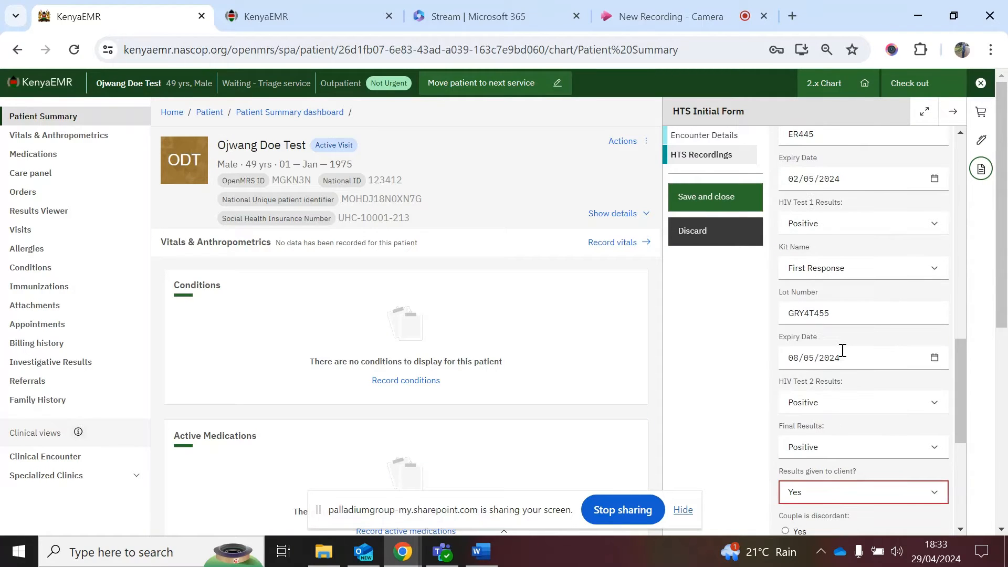
pyautogui.scroll(5, 842, 350)
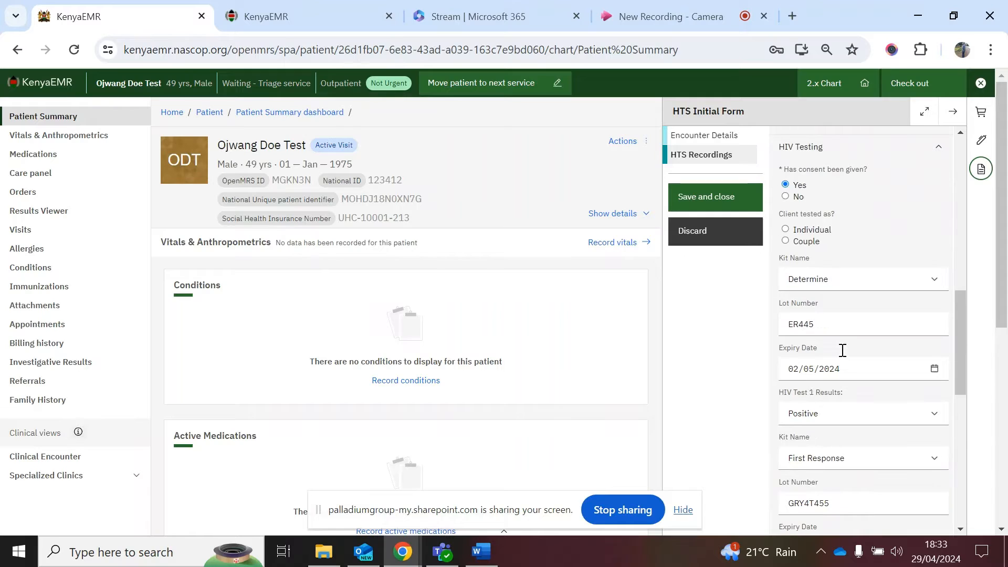
pyautogui.scroll(1, 842, 358)
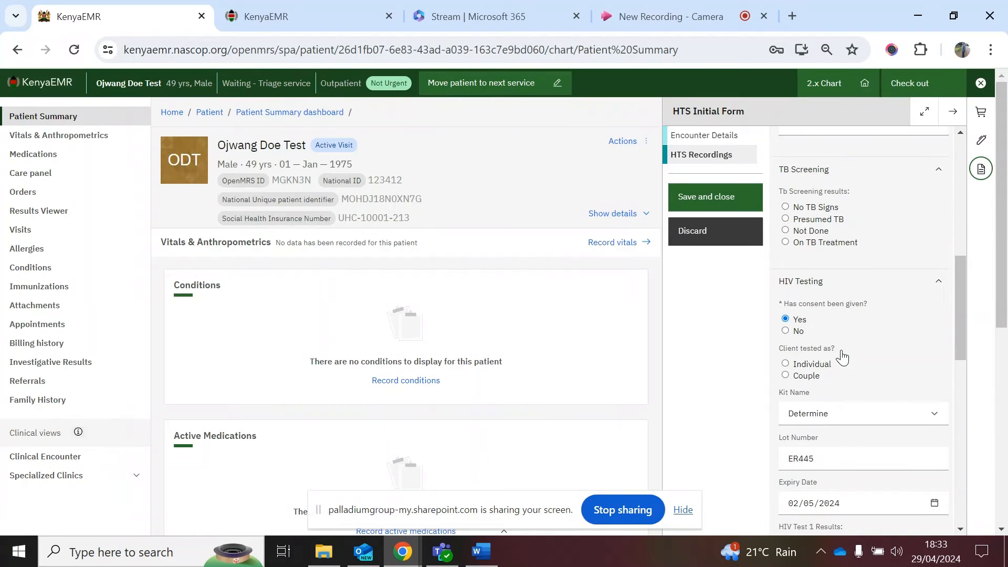
pyautogui.scroll(1, 842, 358)
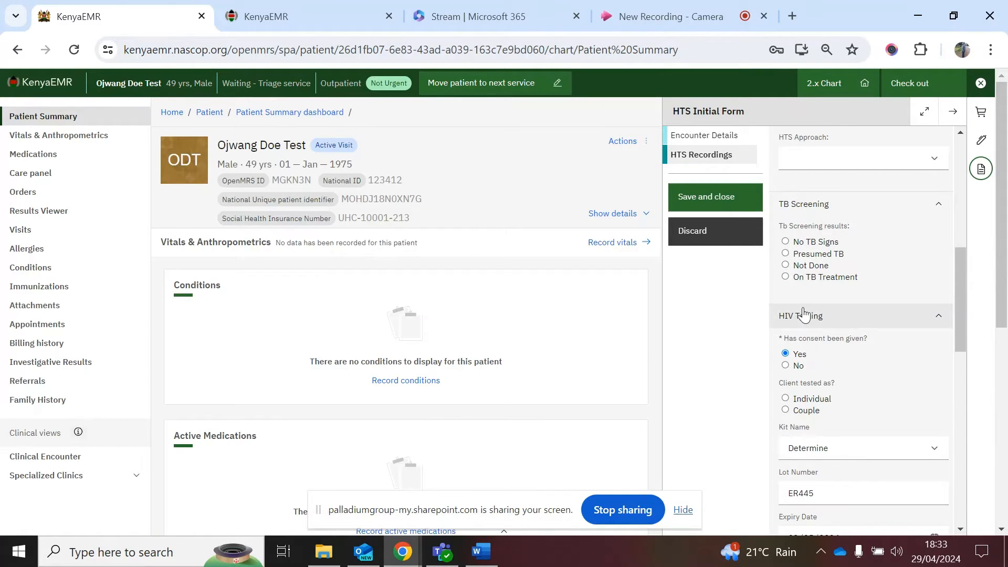
pyautogui.click(716, 244)
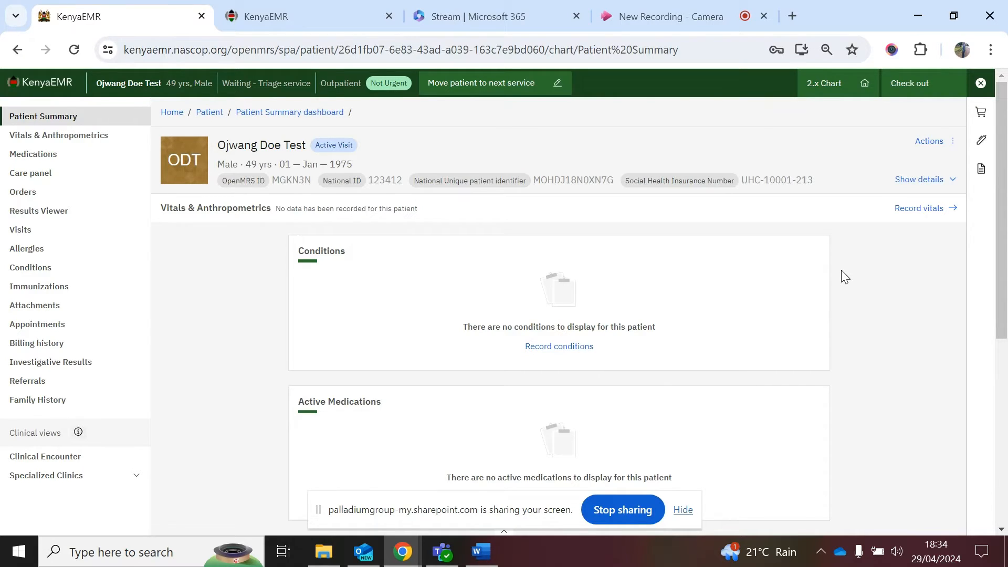
pyautogui.click(981, 169)
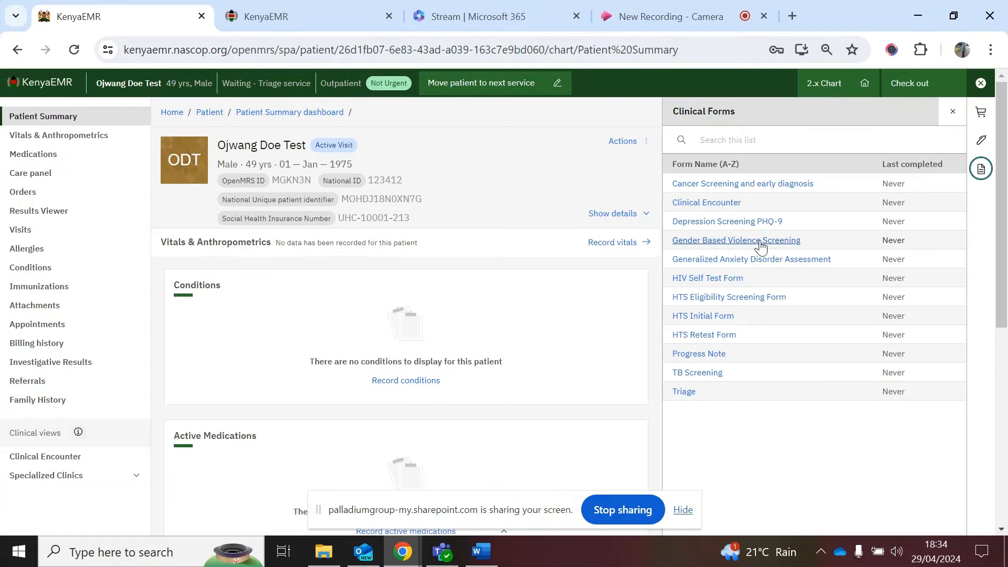
# Step: Open the Clinical Encounter's Patient History and add Cough as a presenting complaint
pyautogui.click(707, 204)
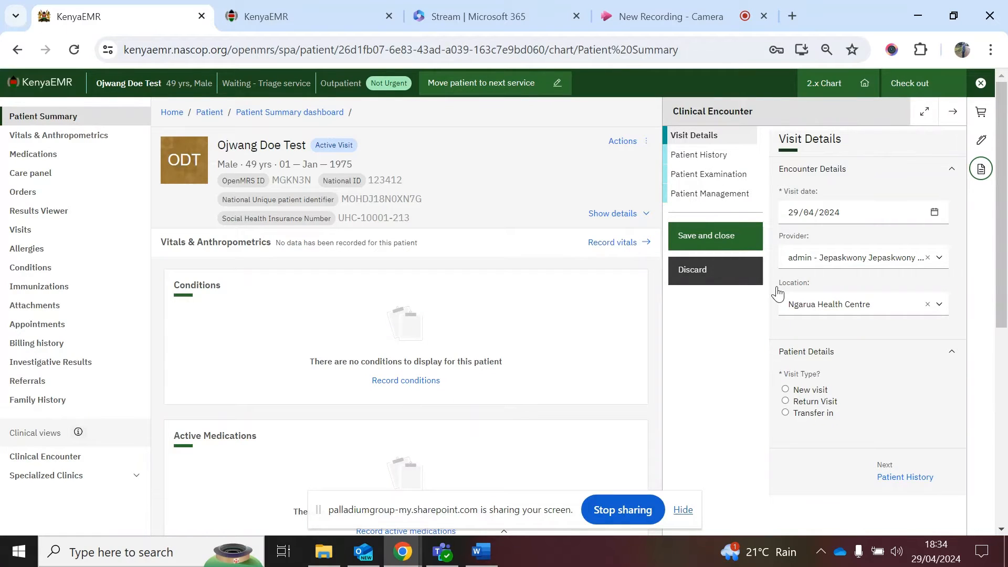
pyautogui.click(703, 157)
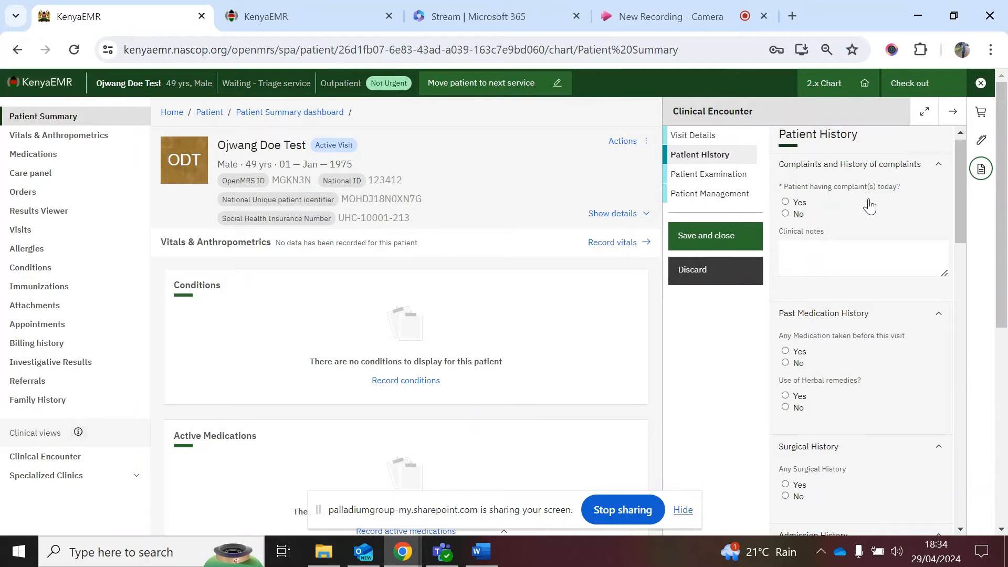
pyautogui.click(786, 203)
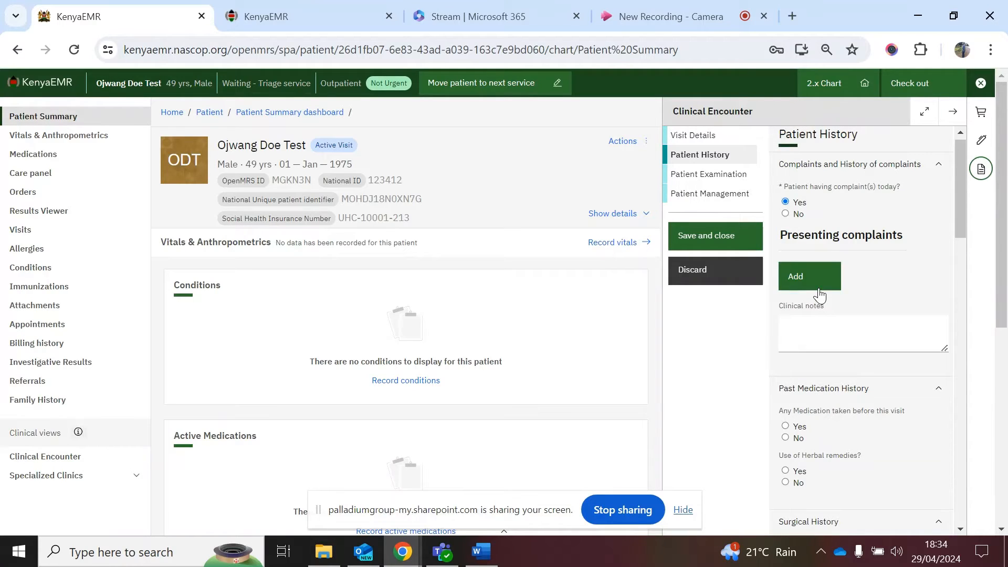
pyautogui.click(820, 295)
pyautogui.click(851, 287)
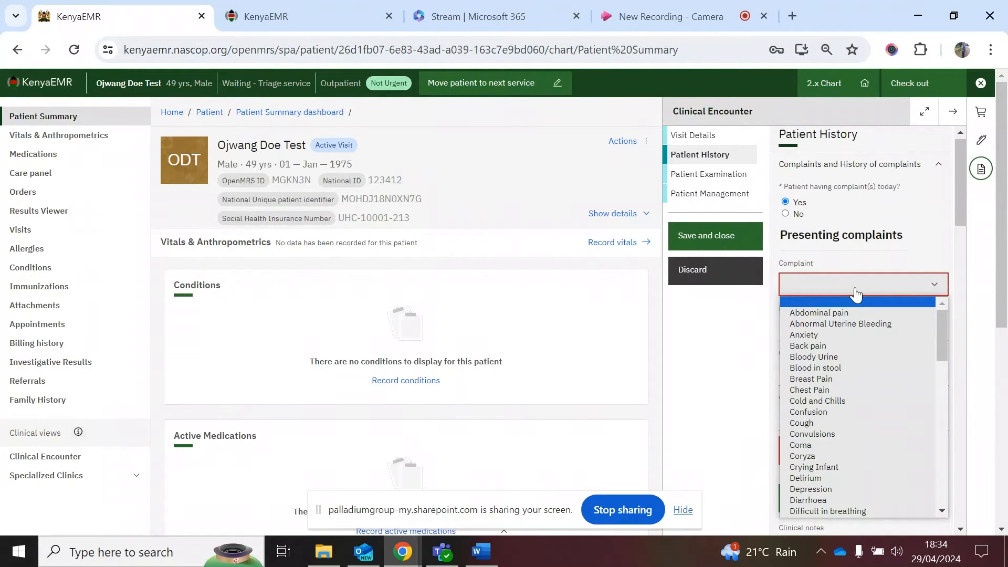
pyautogui.write('cough')
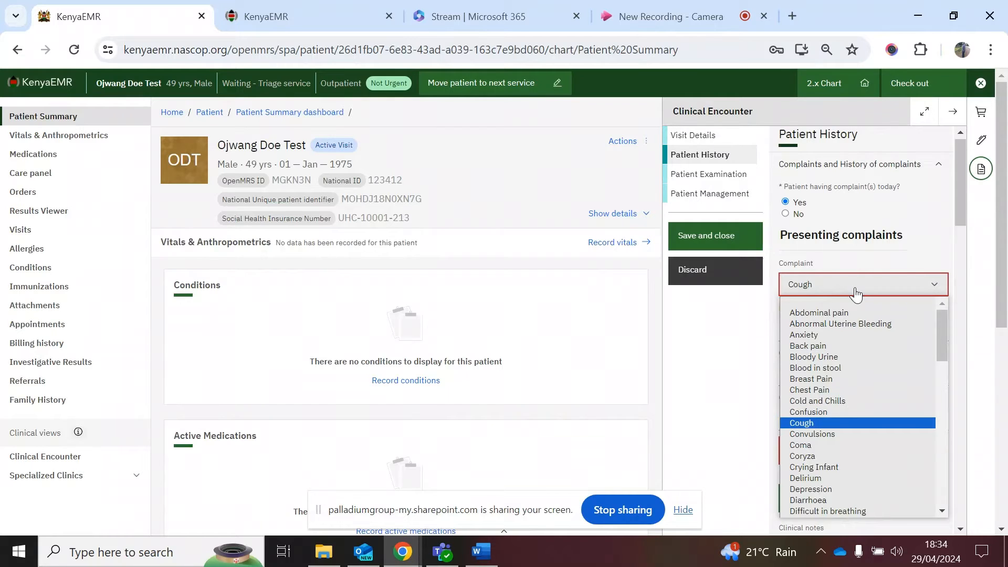
pyautogui.click(824, 423)
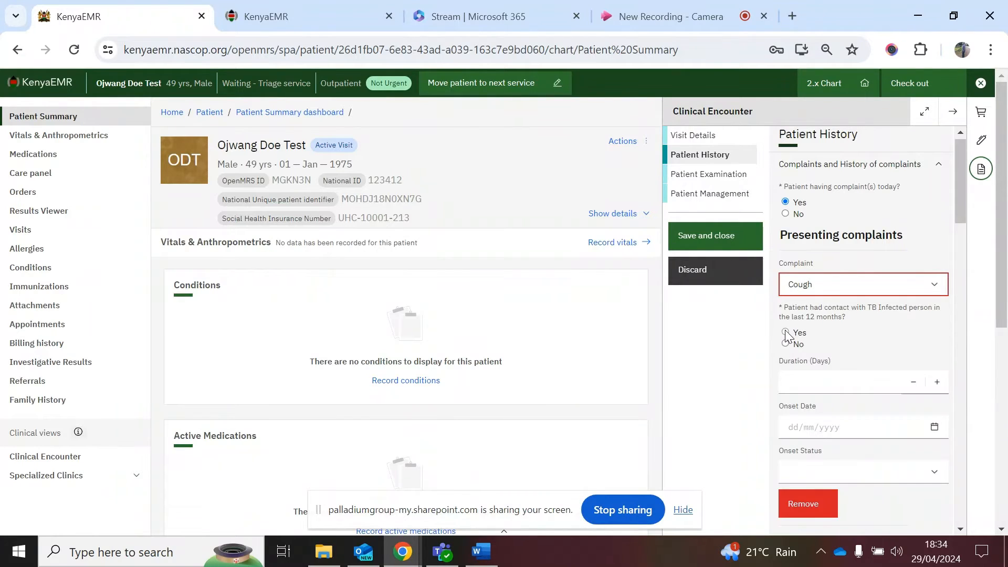
# Step: Mark TB contact Yes for the cough, lasting 8 days, onset 22/04/2024, Gradual
pyautogui.click(786, 333)
pyautogui.click(825, 380)
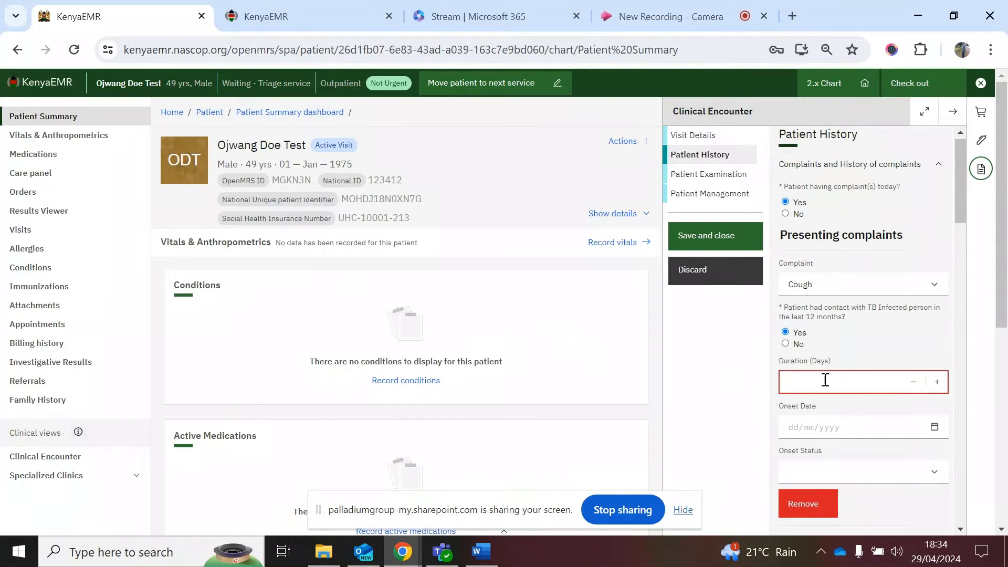
pyautogui.write('8')
pyautogui.click(828, 425)
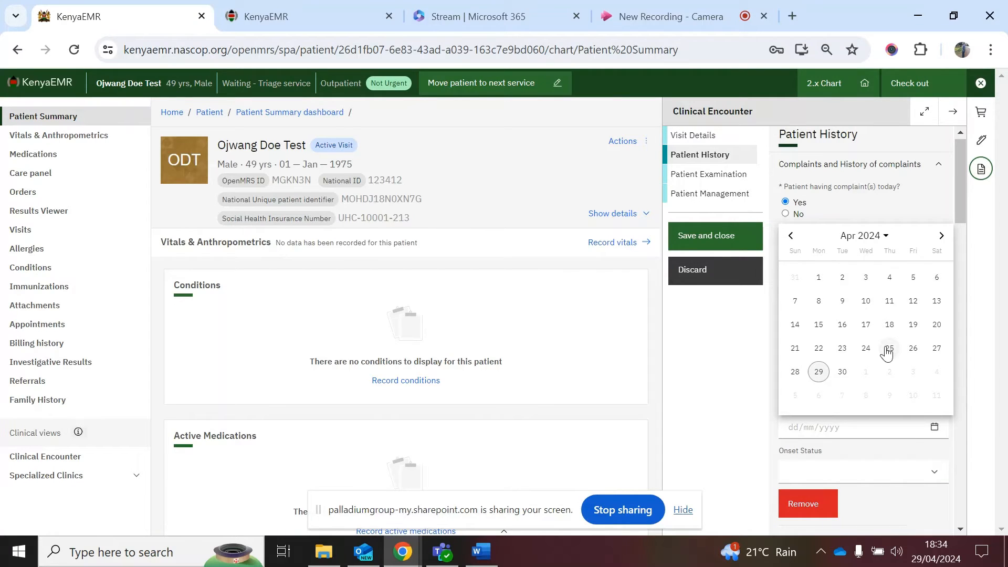
pyautogui.click(817, 348)
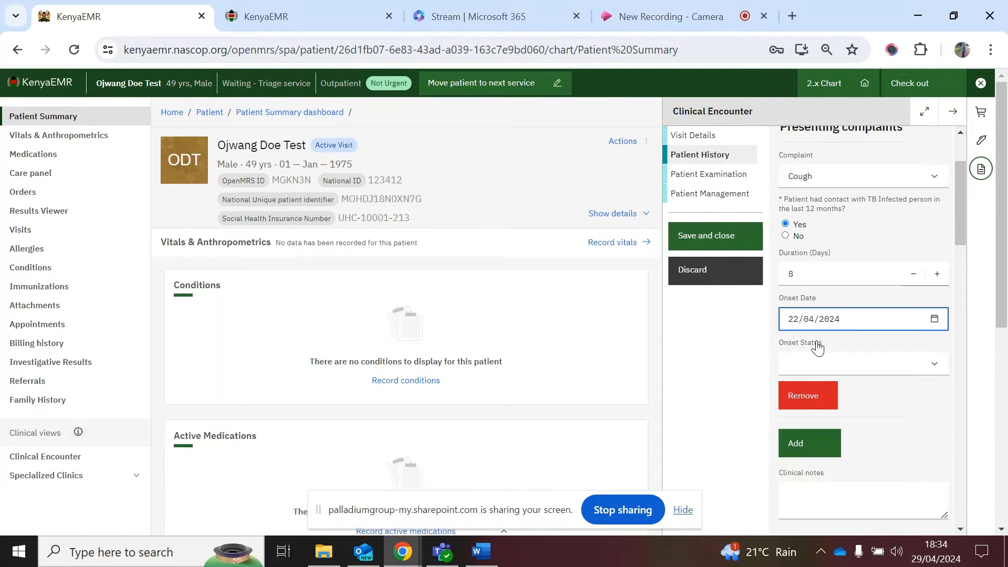
pyautogui.click(823, 357)
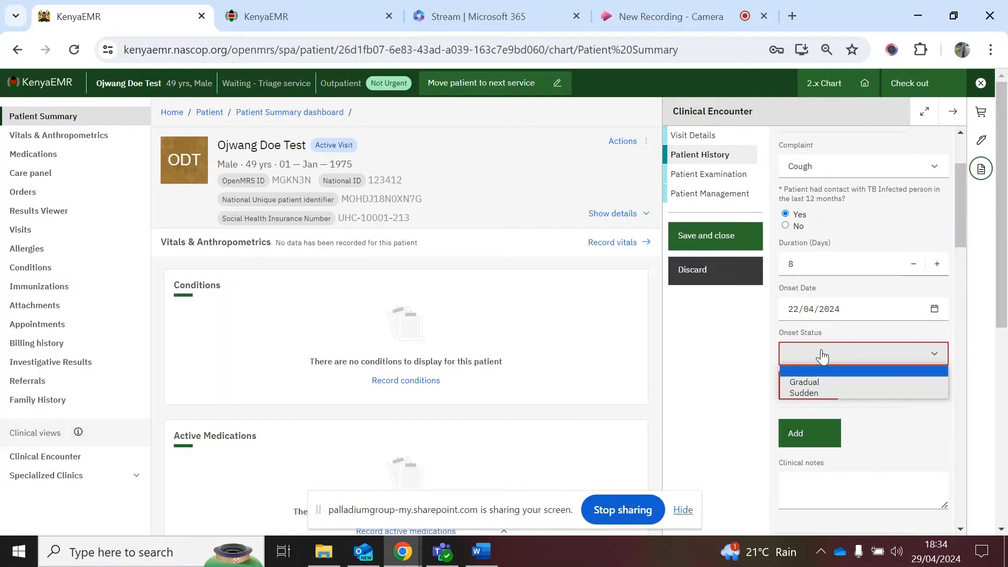
pyautogui.click(829, 385)
pyautogui.scroll(1, 800, 194)
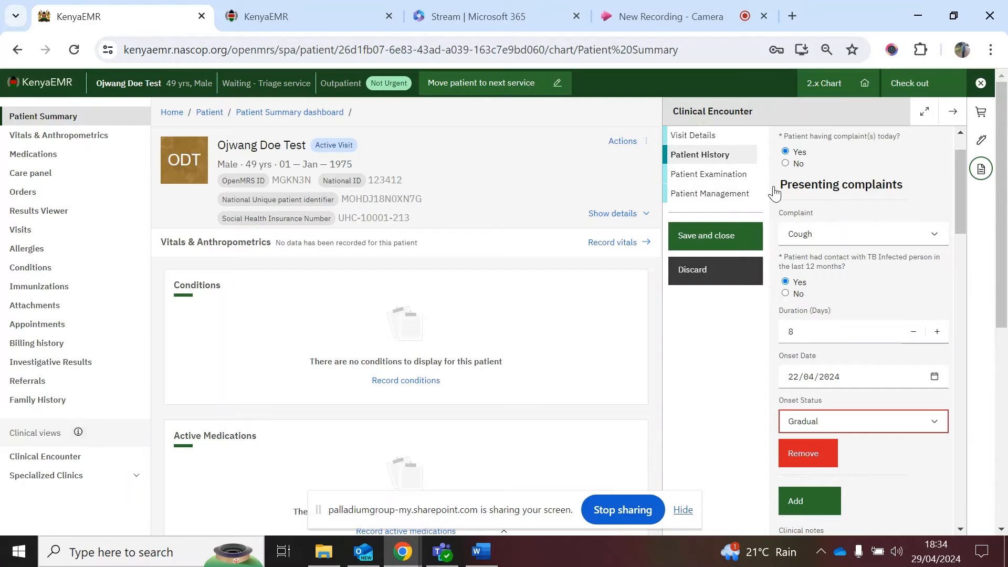
pyautogui.scroll(-2, 856, 373)
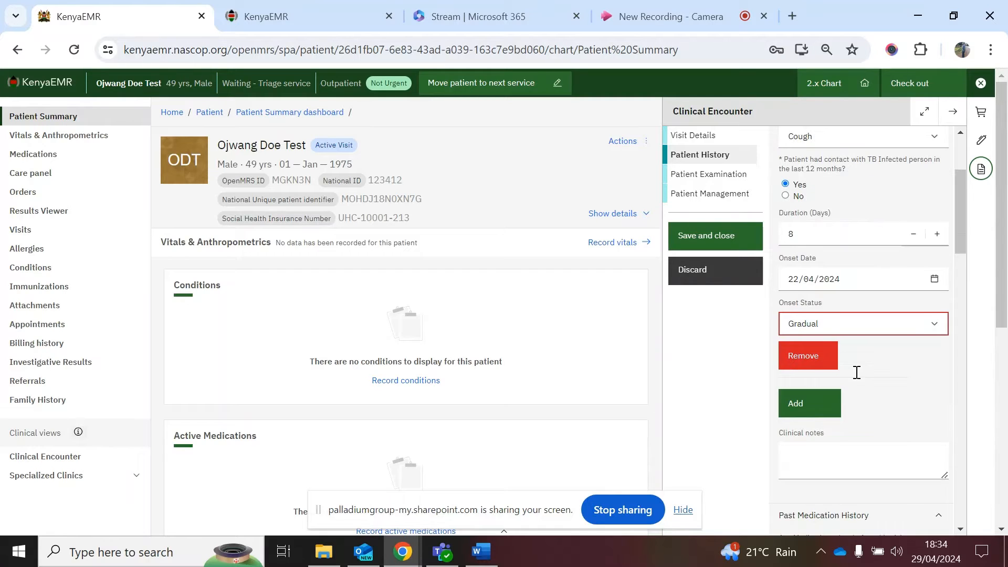
# Step: Record no adverse drug reactions and family planning status On Family Planning using condoms
pyautogui.scroll(-5, 861, 420)
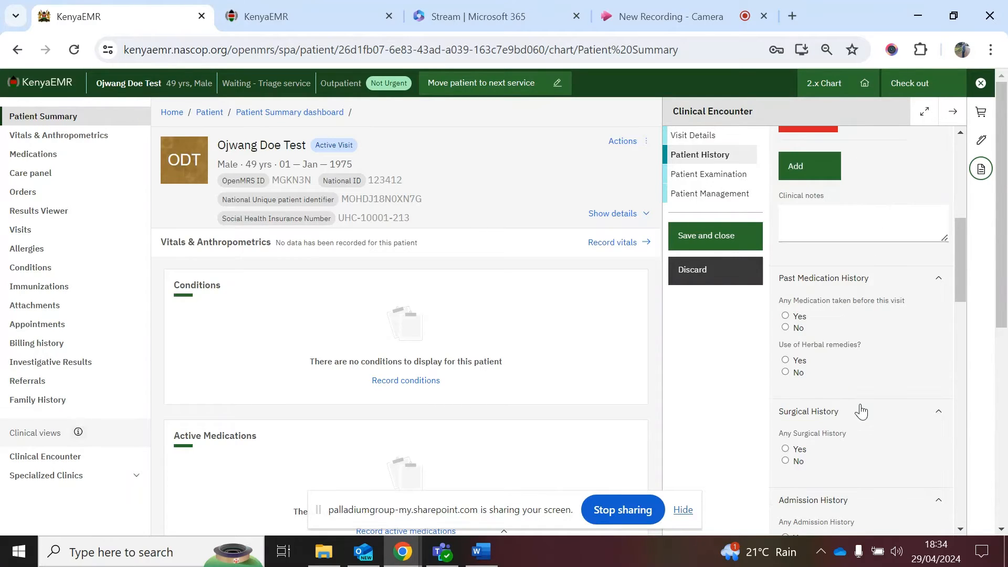
pyautogui.scroll(-2, 807, 201)
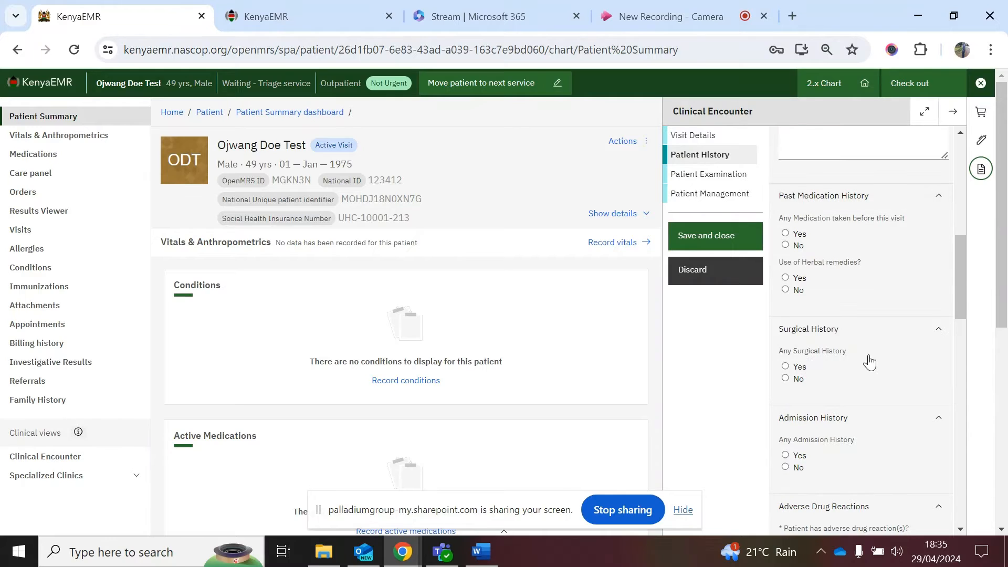
pyautogui.scroll(-3, 870, 362)
pyautogui.scroll(-2, 869, 362)
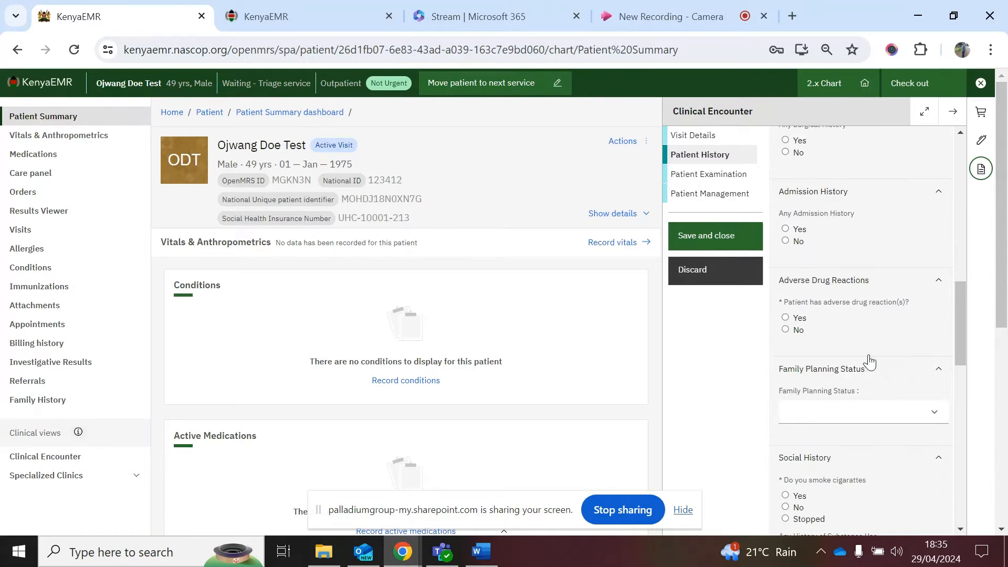
pyautogui.scroll(-1, 828, 318)
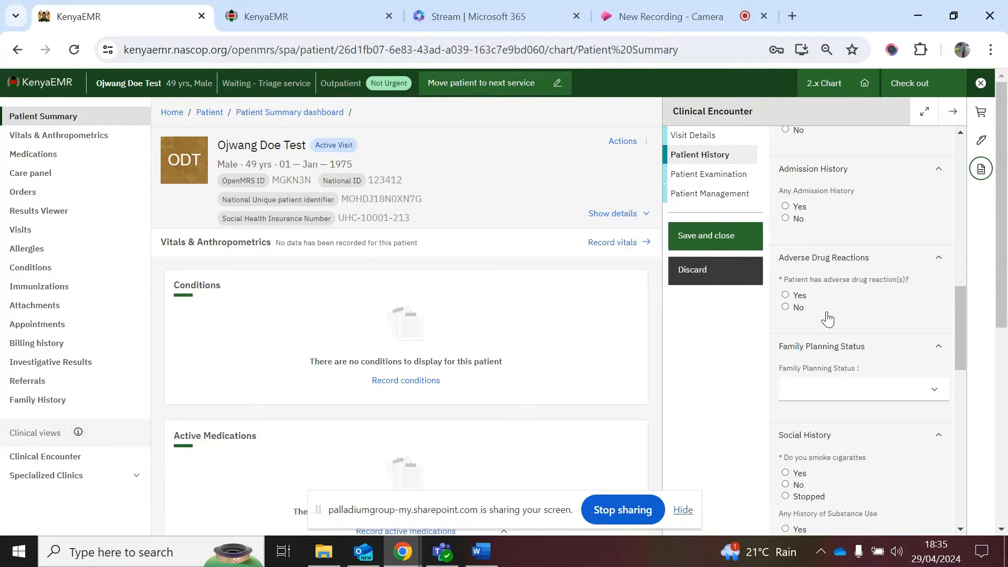
pyautogui.click(787, 308)
pyautogui.scroll(-1, 839, 357)
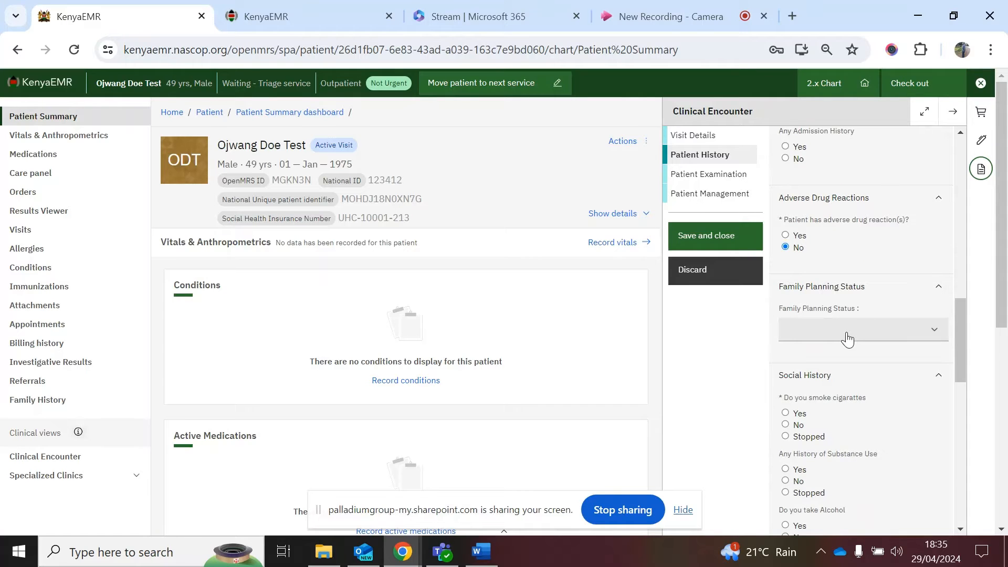
pyautogui.click(848, 338)
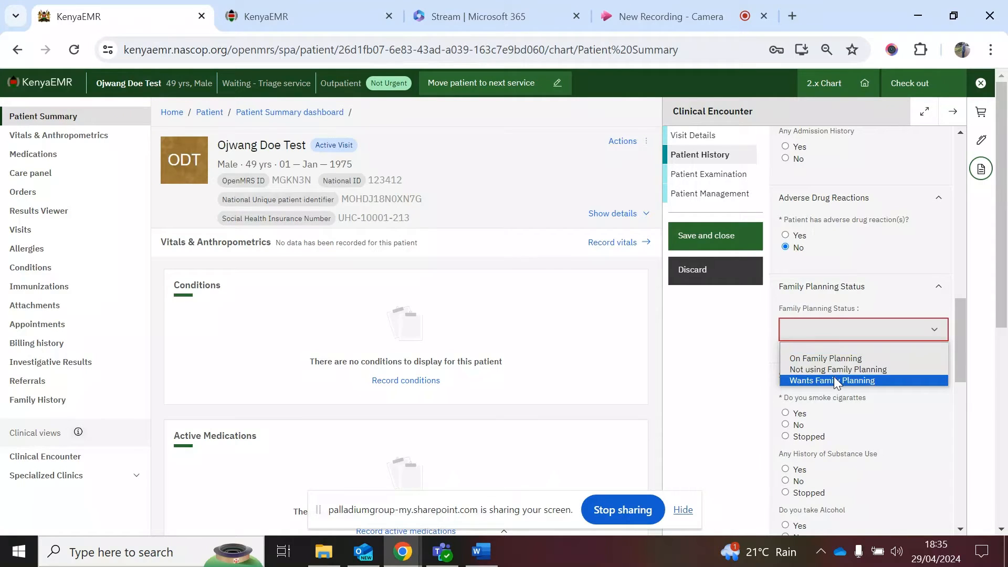
pyautogui.click(825, 358)
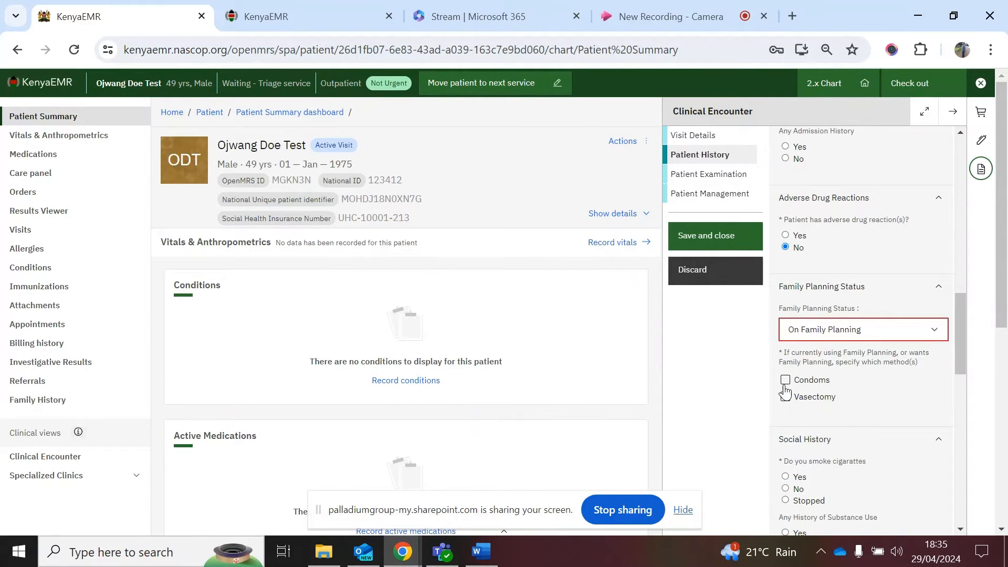
pyautogui.click(859, 408)
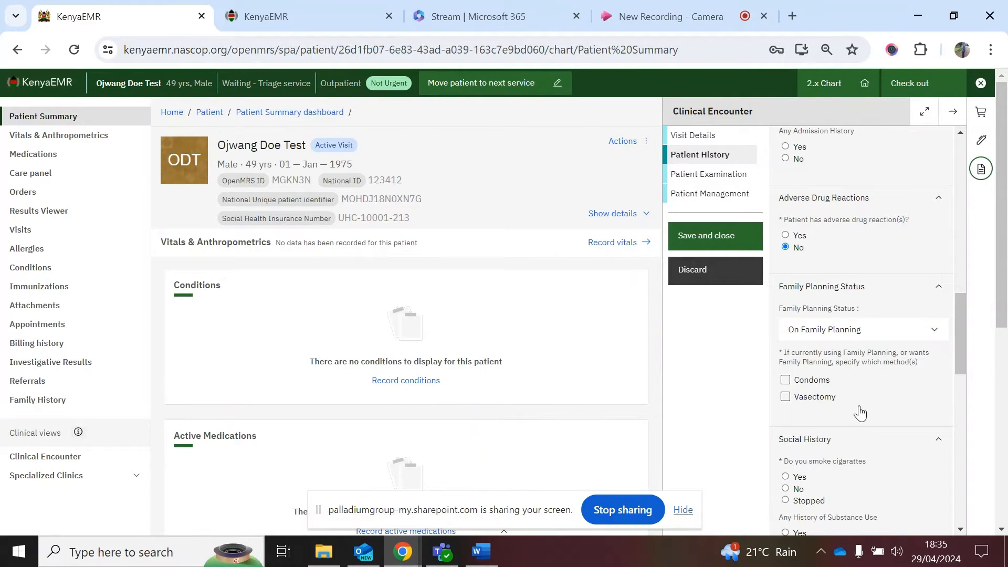
pyautogui.click(786, 381)
# Step: Record the patient as a non-smoker and advance to the Patient Examination section
pyautogui.scroll(-4, 856, 408)
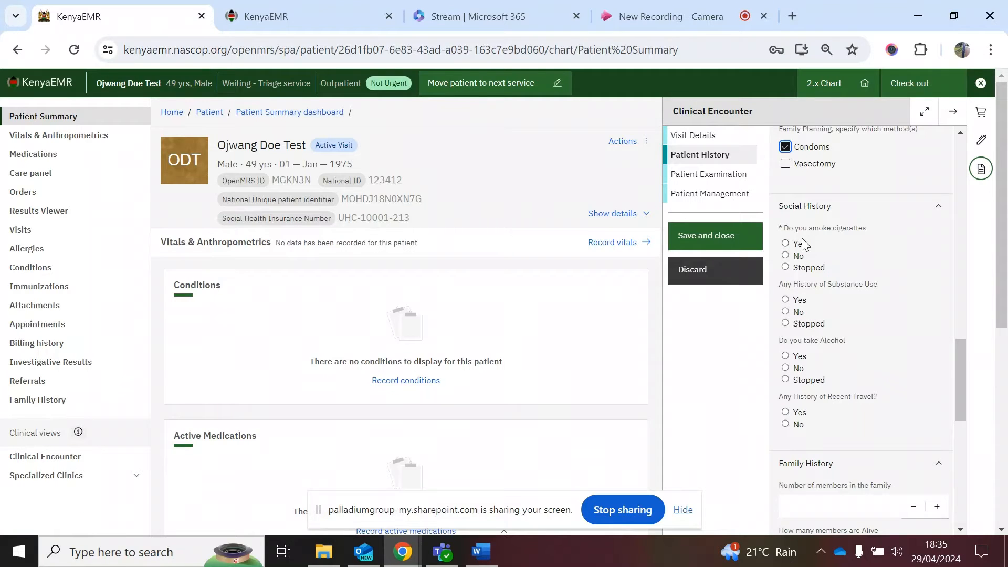
pyautogui.click(786, 256)
pyautogui.scroll(-3, 825, 384)
pyautogui.scroll(-1, 824, 385)
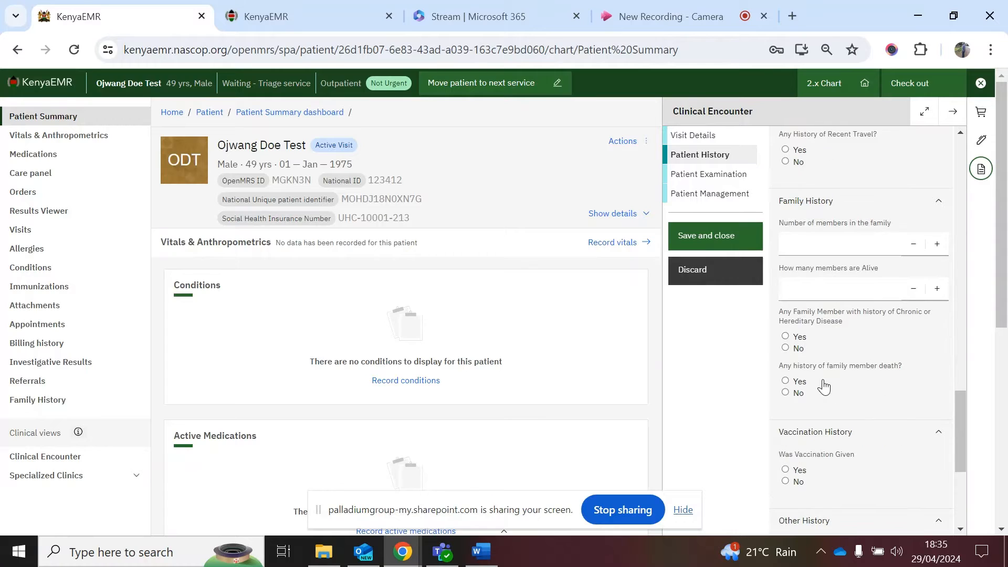
pyautogui.scroll(-1, 824, 387)
pyautogui.scroll(-1, 823, 387)
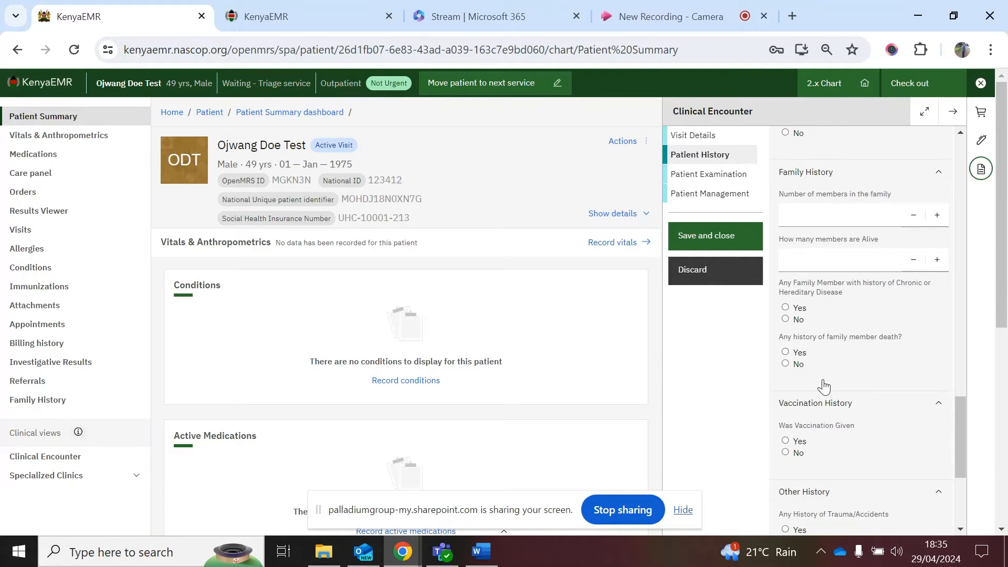
pyautogui.scroll(-2, 824, 387)
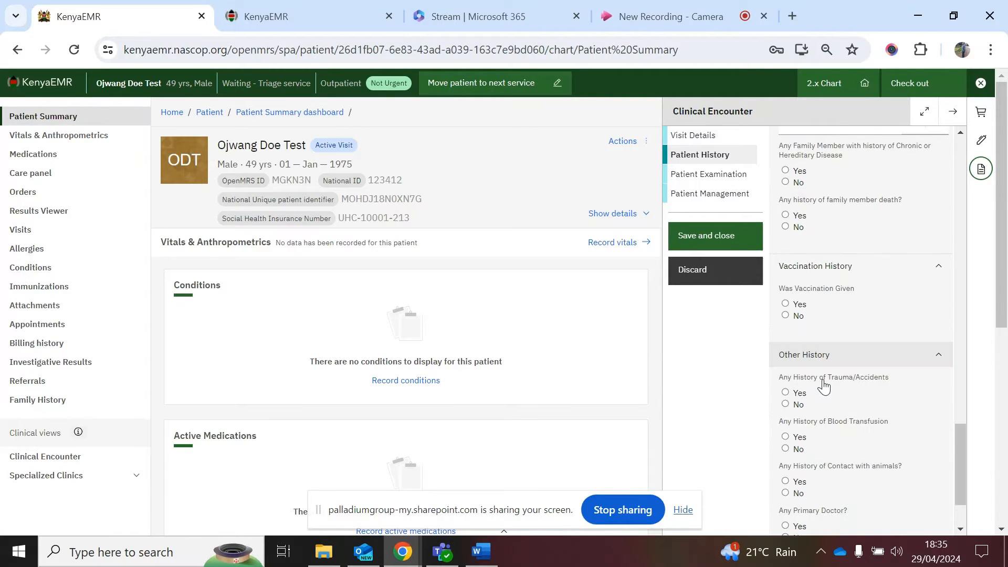
pyautogui.scroll(-2, 824, 387)
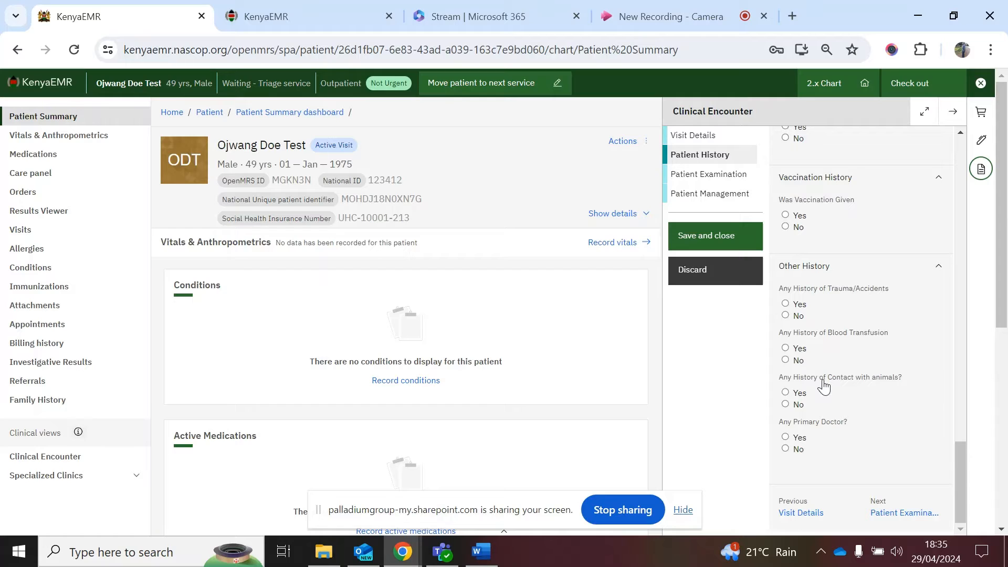
pyautogui.click(874, 493)
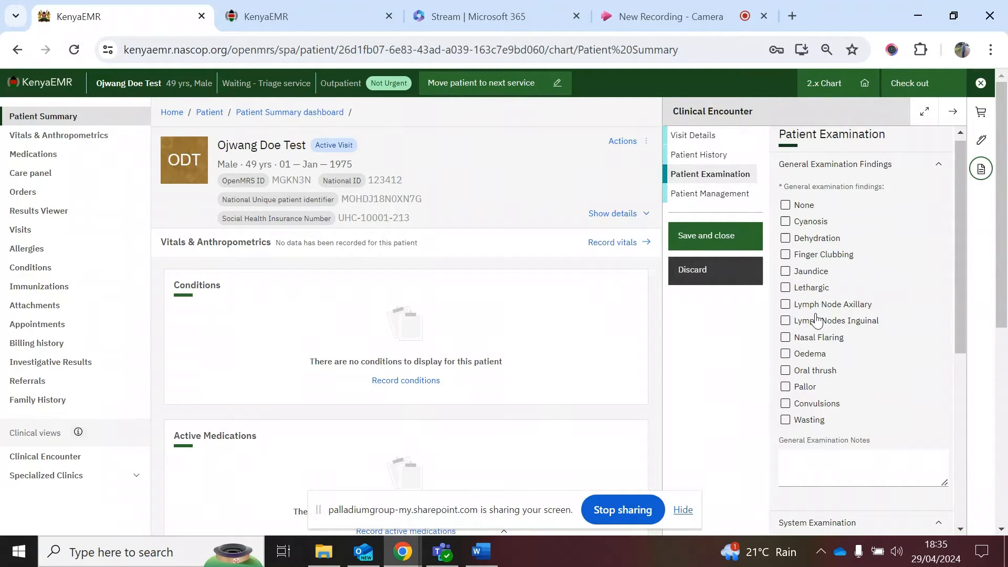
# Step: Tick None for general findings; mark systems review Abnormal: Respiratory with wheezing and respiratory distress
pyautogui.click(787, 206)
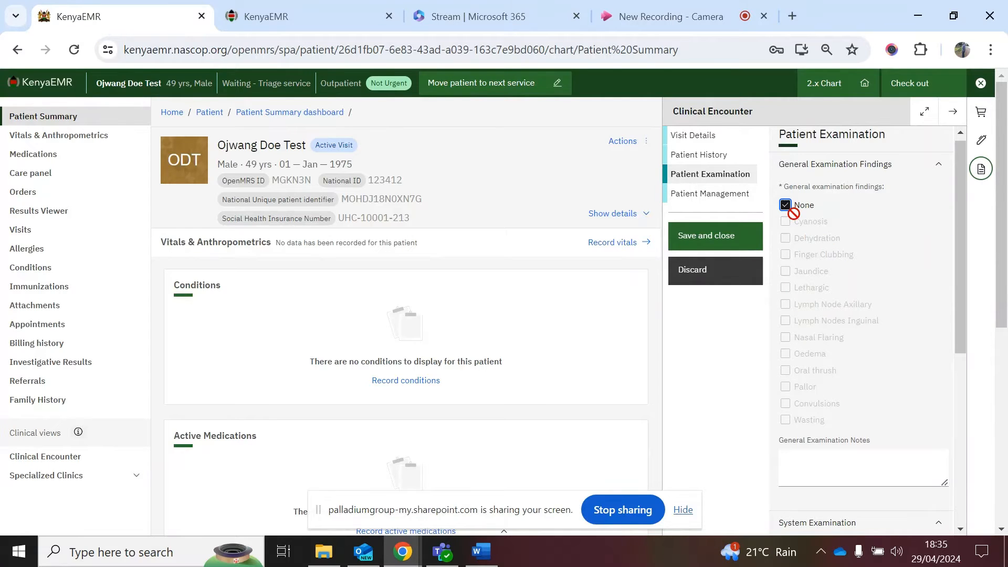
pyautogui.scroll(-3, 824, 347)
pyautogui.scroll(-1, 825, 349)
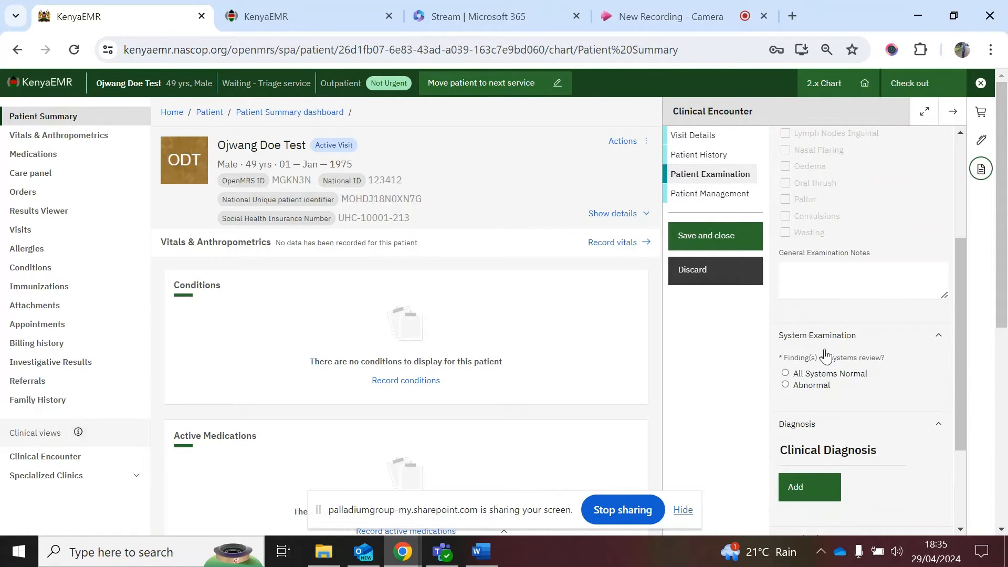
pyautogui.scroll(-1, 825, 356)
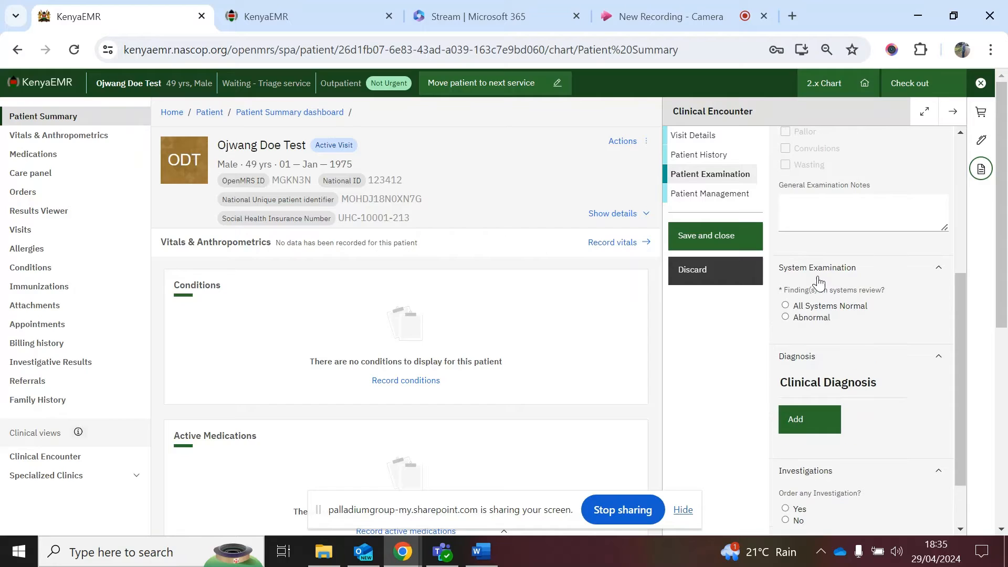
pyautogui.click(788, 318)
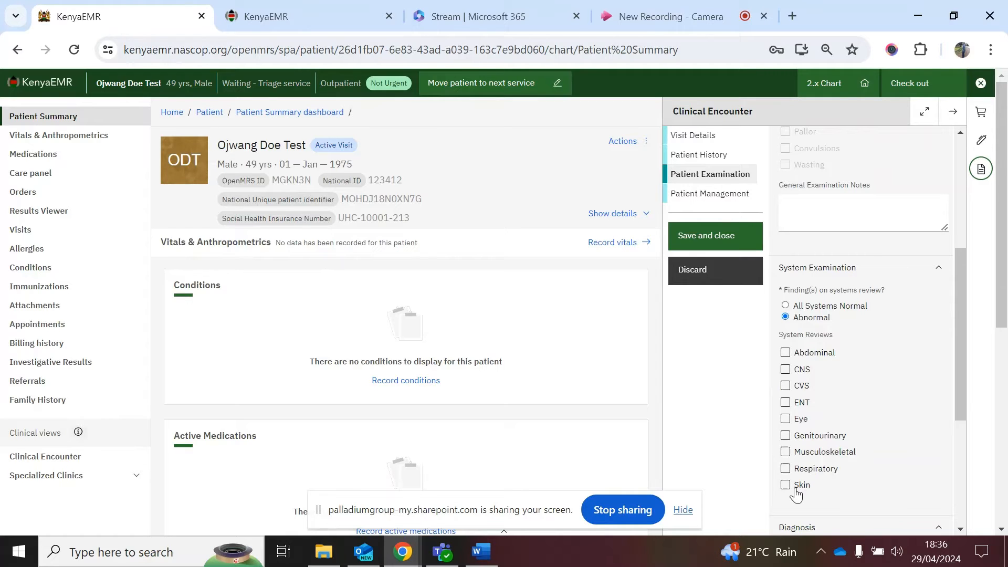
pyautogui.click(787, 470)
pyautogui.scroll(-3, 851, 474)
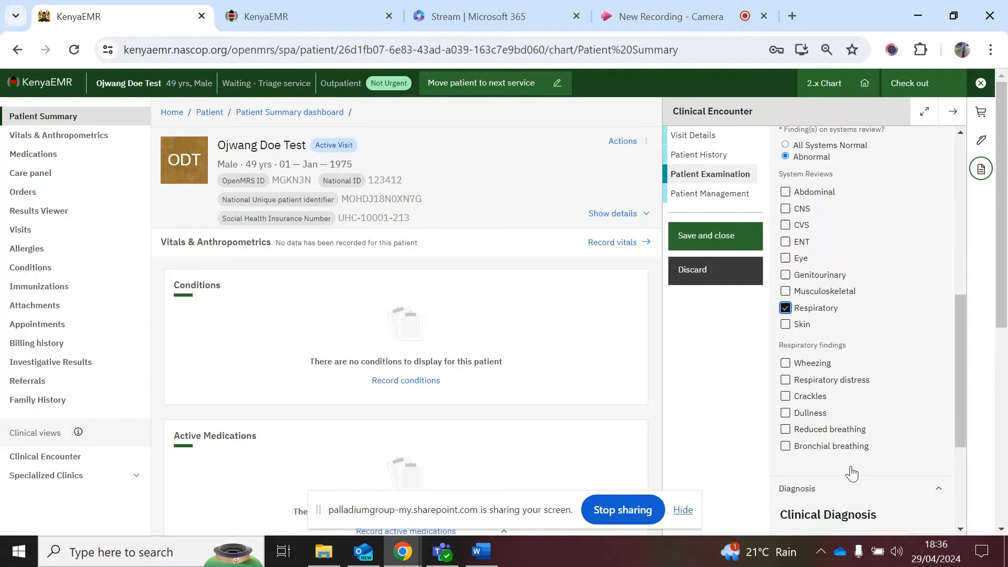
pyautogui.scroll(-1, 852, 473)
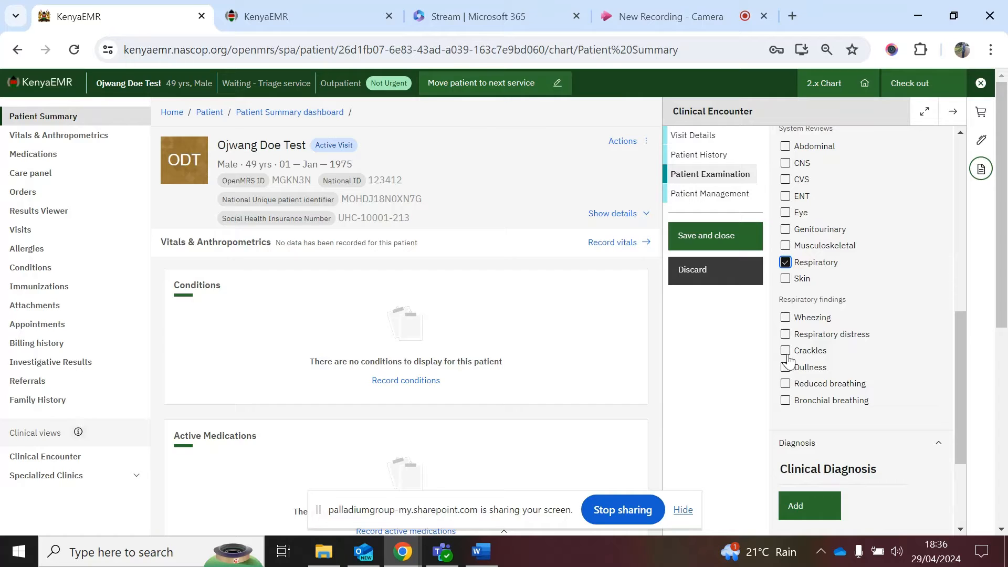
pyautogui.click(786, 336)
pyautogui.click(786, 318)
pyautogui.scroll(-3, 841, 435)
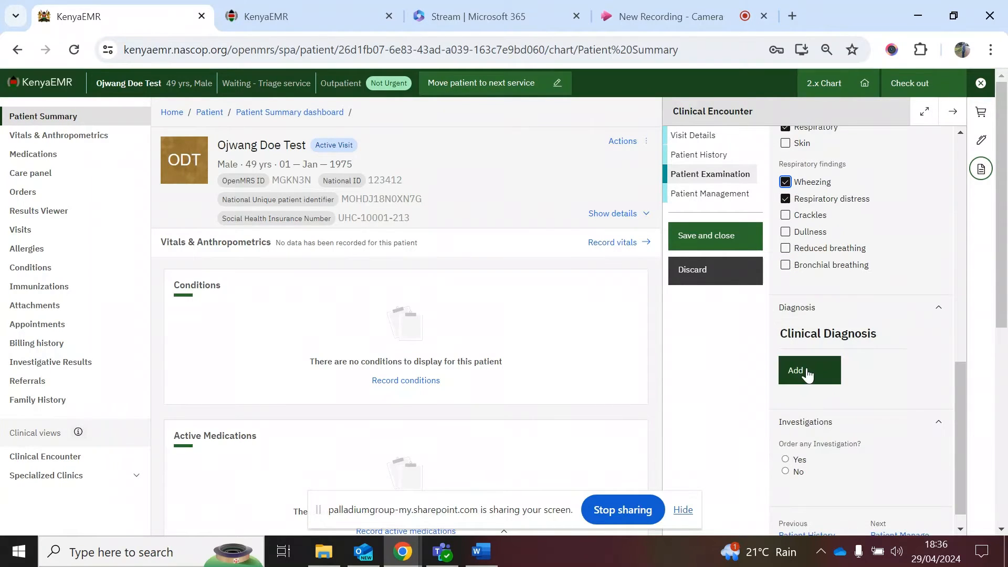
# Step: Add HIV Staging – Recurrent Bacterial Pneumonia as a clinical diagnosis, searching 'PNEUM'
pyautogui.click(808, 374)
pyautogui.click(822, 388)
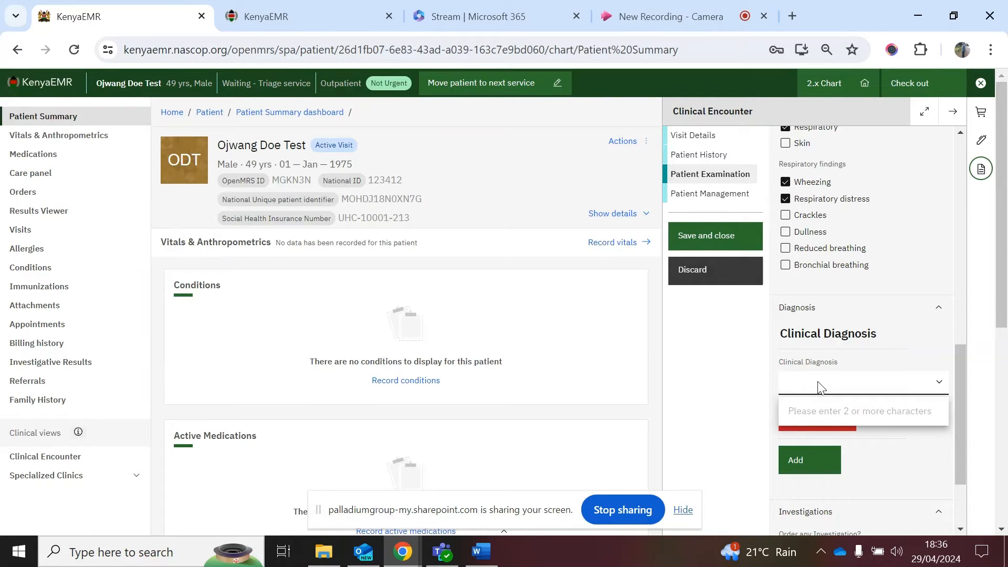
pyautogui.write('PNE')
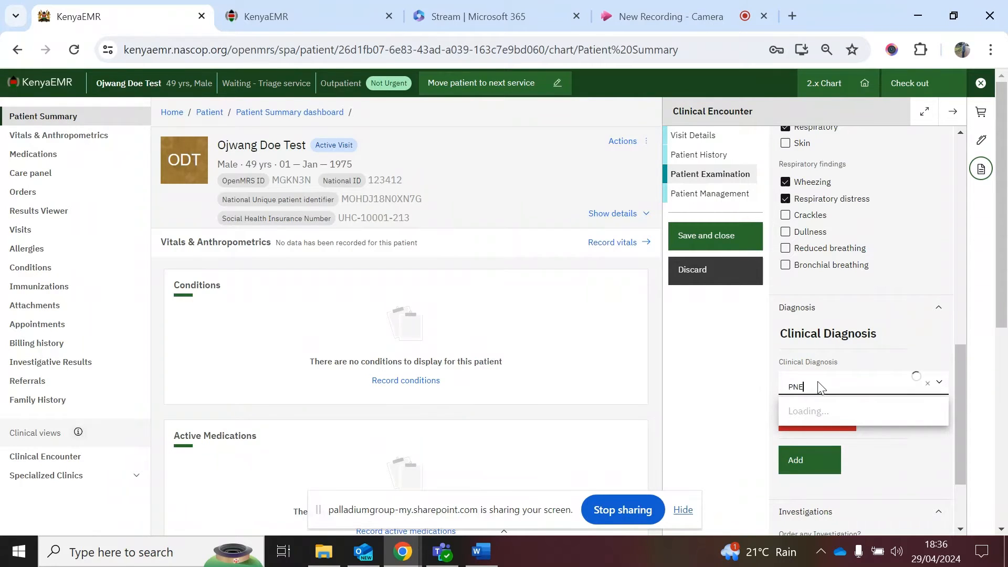
pyautogui.write('UM')
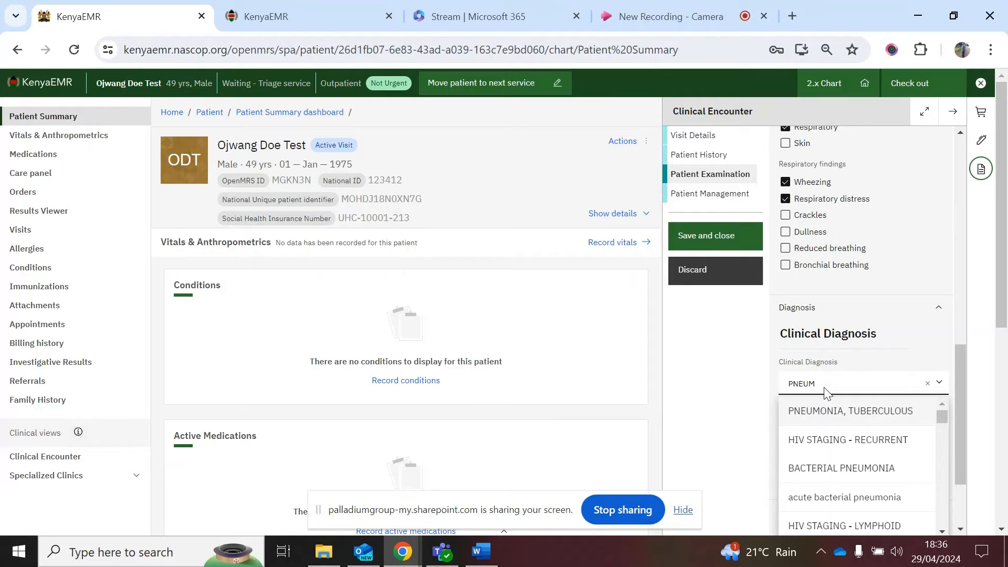
pyautogui.click(859, 479)
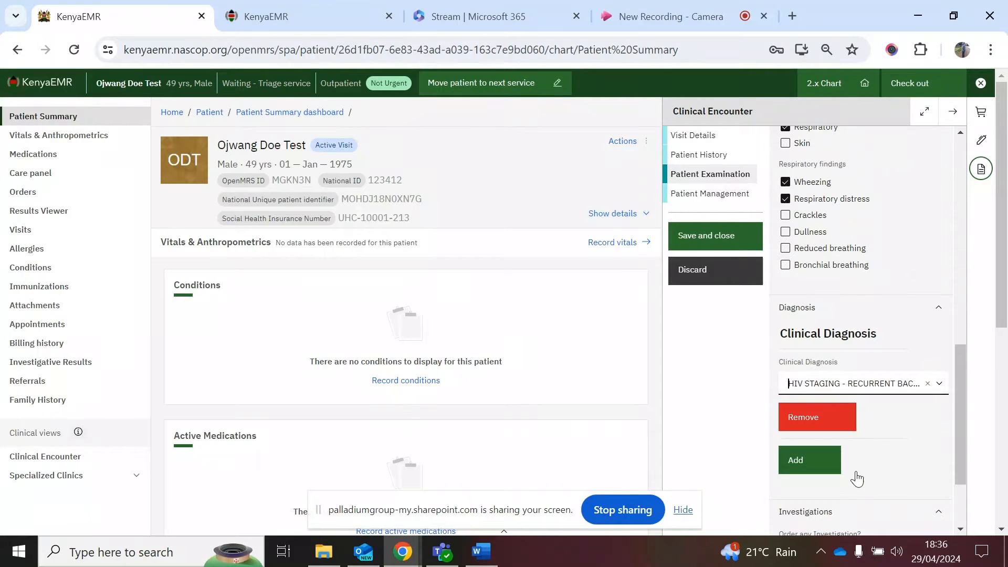
pyautogui.scroll(-2, 857, 479)
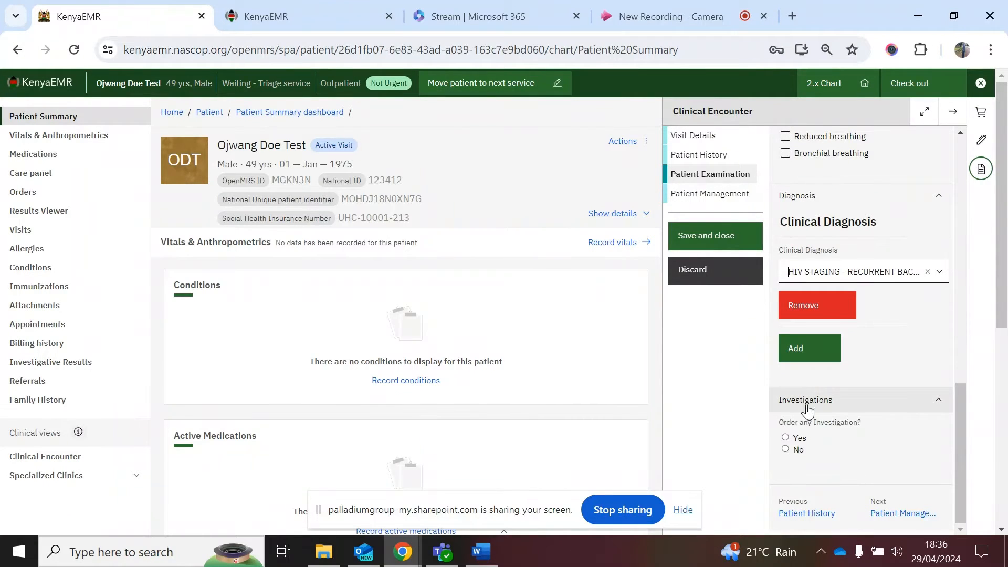
# Step: Mark investigations as Yes and bring up the lab order test list
pyautogui.click(792, 441)
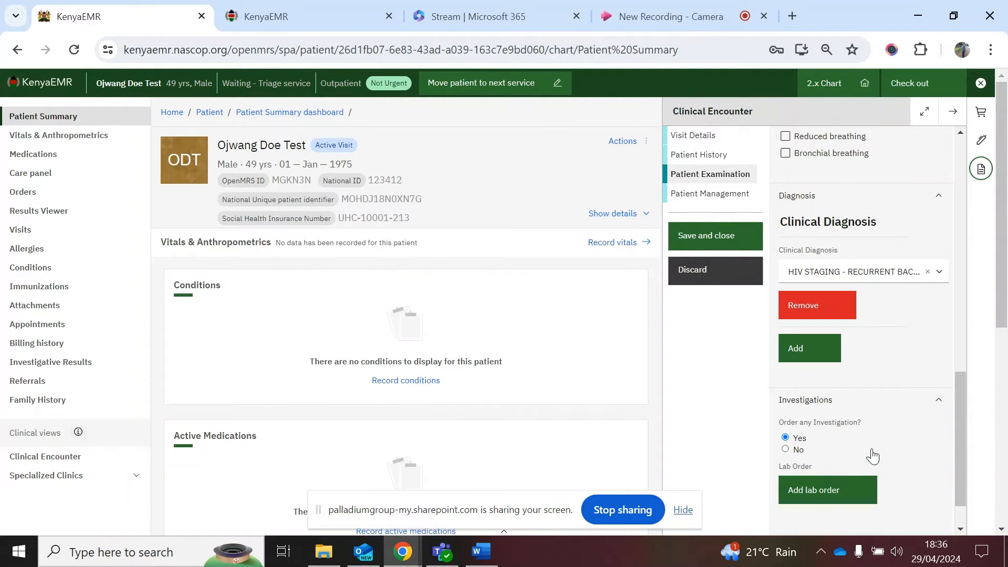
pyautogui.scroll(-1, 828, 465)
pyautogui.click(830, 447)
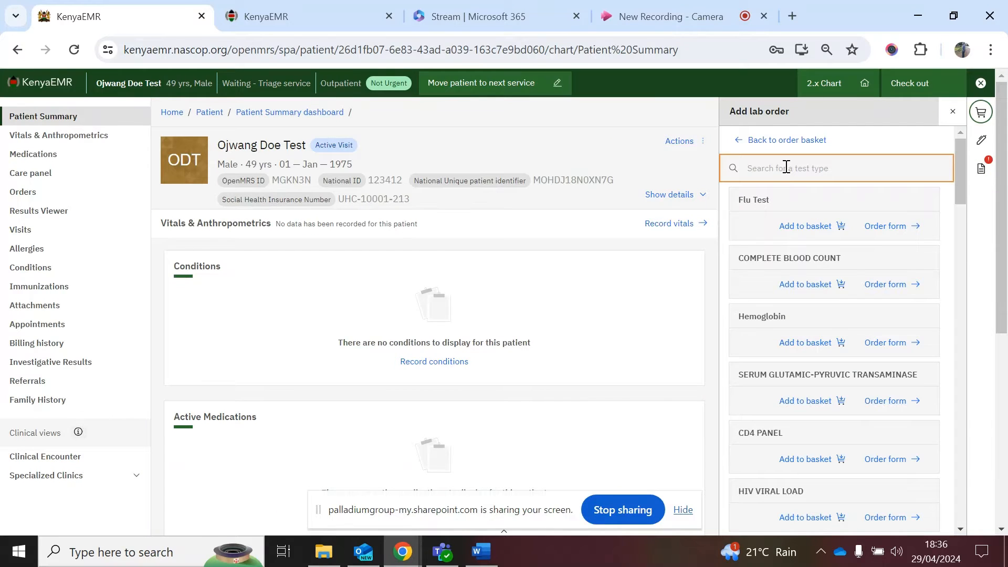
# Step: Order a Complete Blood Count with lab reference Lab-001 and sign the order basket
pyautogui.click(881, 289)
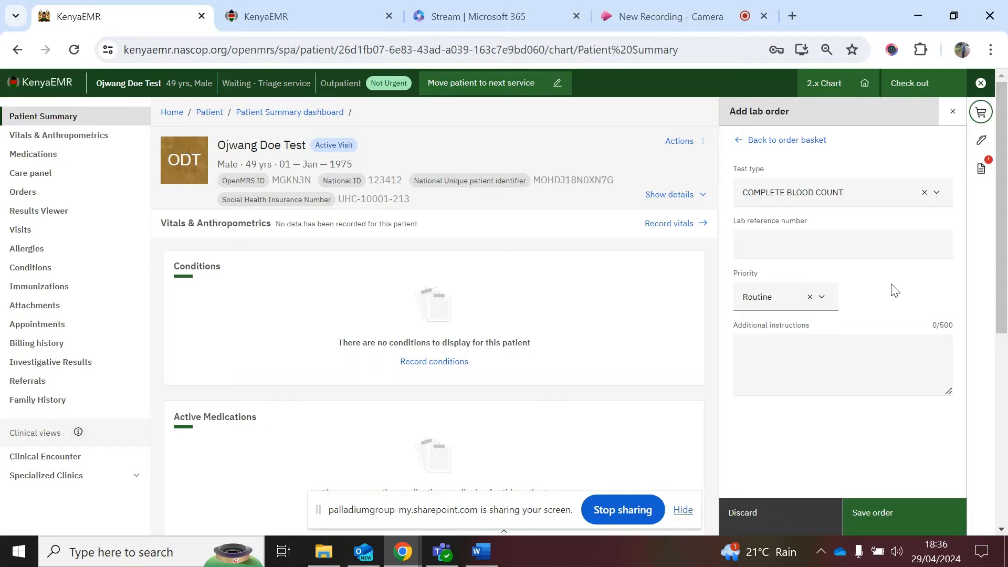
pyautogui.click(792, 256)
pyautogui.write('Lab-001')
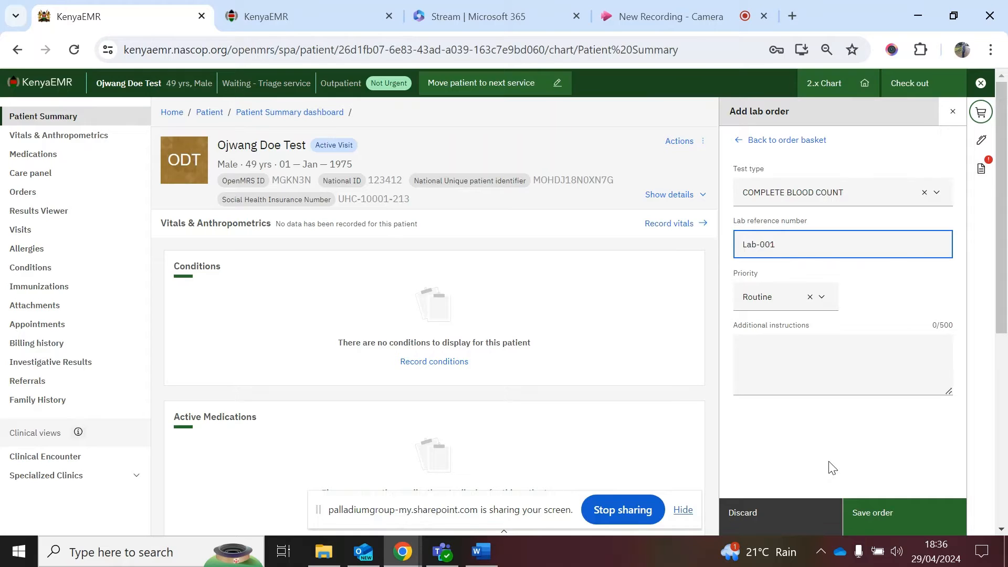
pyautogui.click(875, 514)
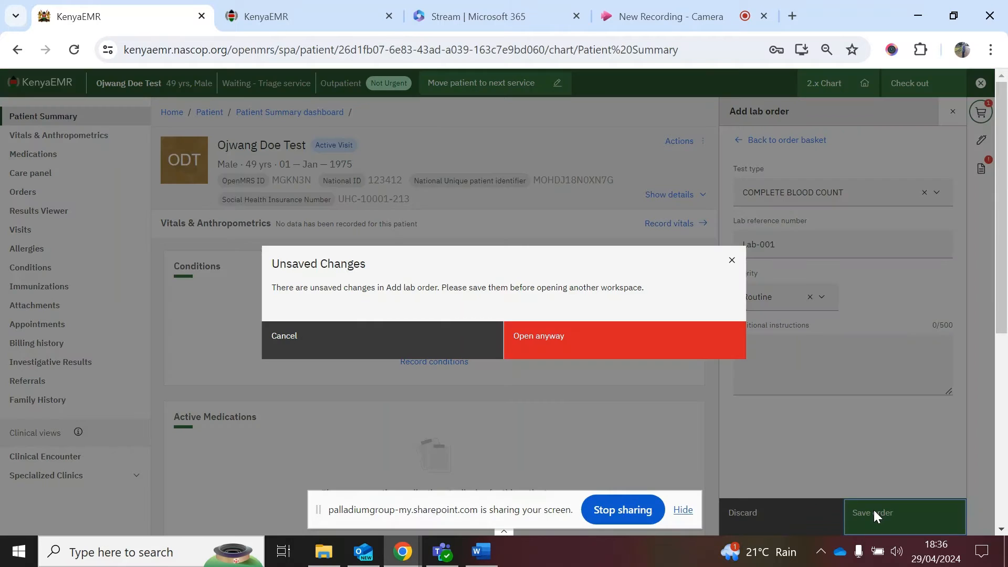
pyautogui.click(586, 353)
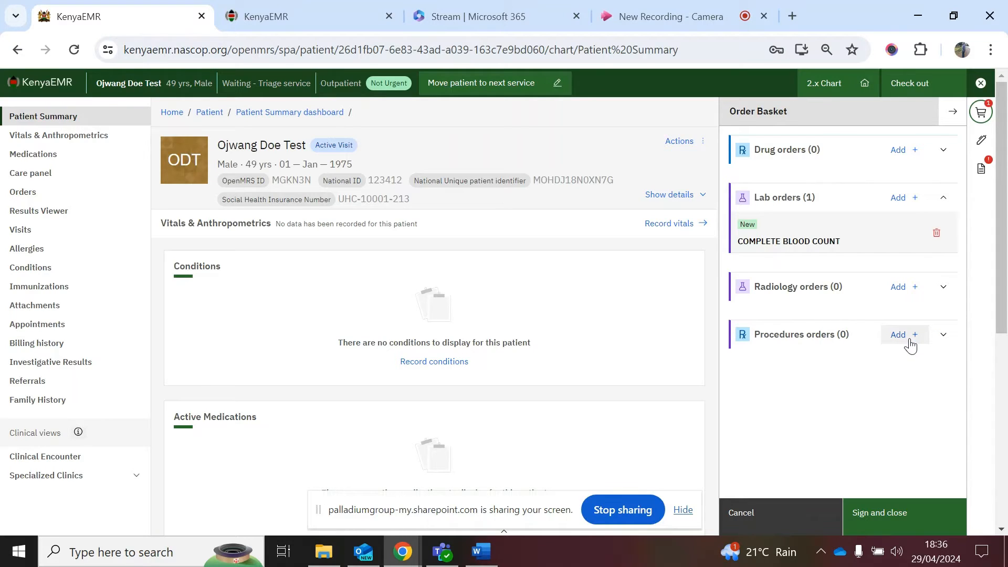
pyautogui.click(899, 523)
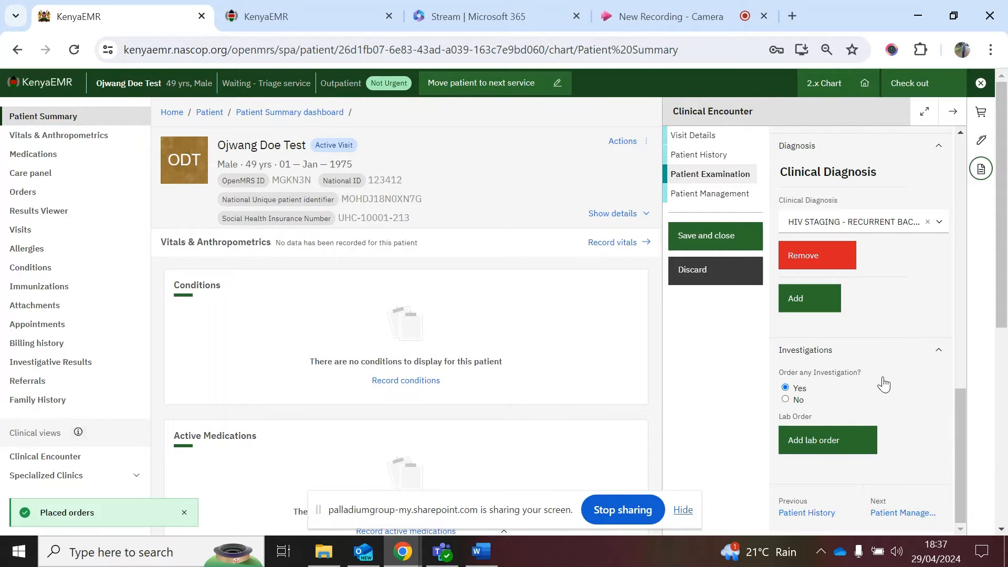
# Step: In Patient Management, add HIV Staging – Recurrent Bacterial Pneumonia as the final diagnosis via 'pneum'
pyautogui.click(902, 518)
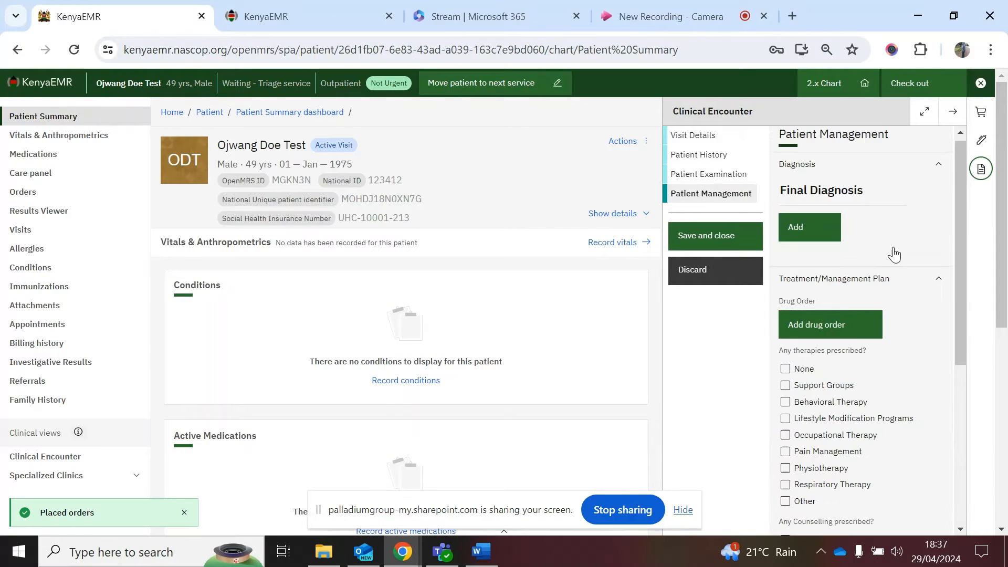
pyautogui.click(836, 232)
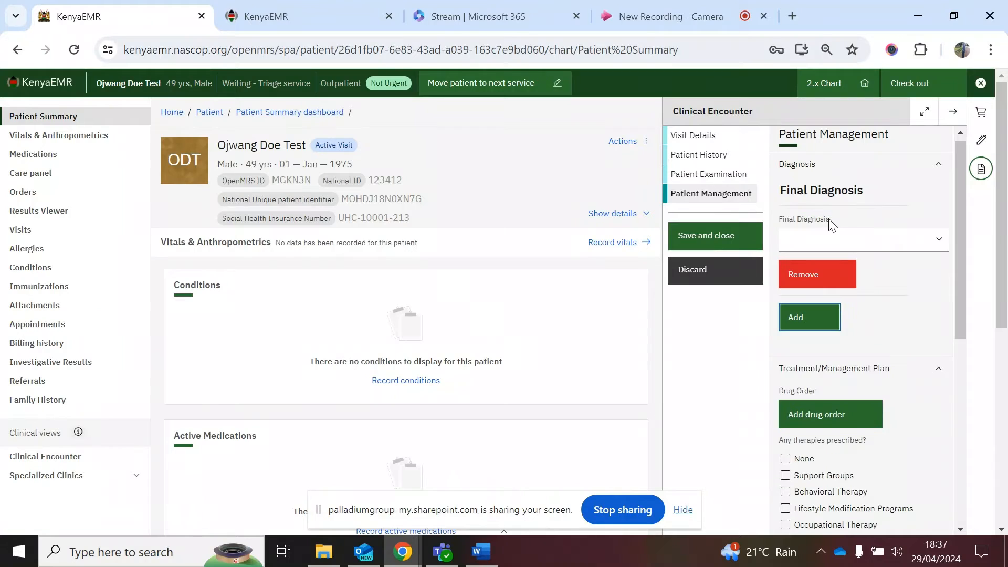
pyautogui.click(849, 239)
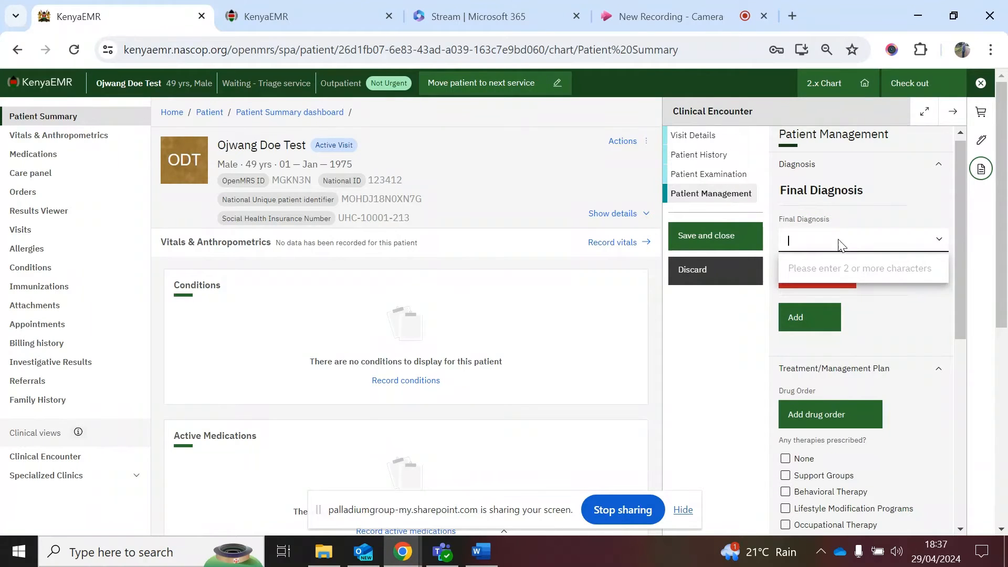
pyautogui.write('pneum')
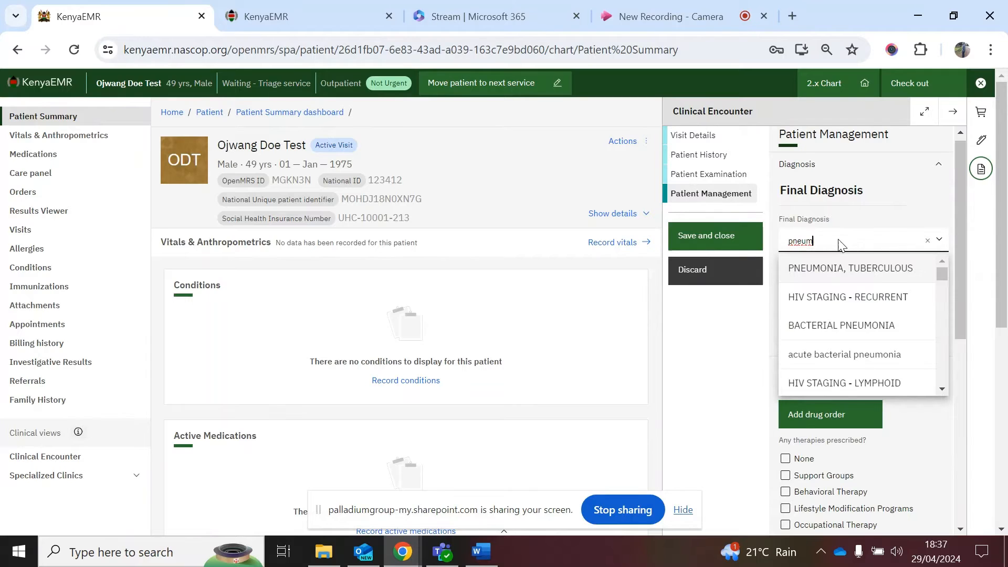
pyautogui.click(837, 324)
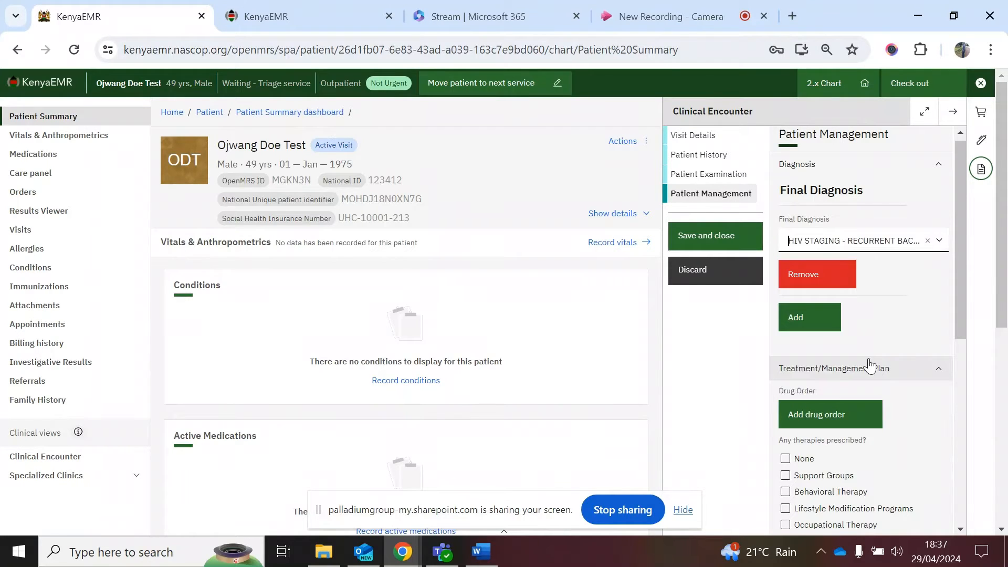
pyautogui.scroll(-3, 870, 364)
pyautogui.scroll(-1, 870, 363)
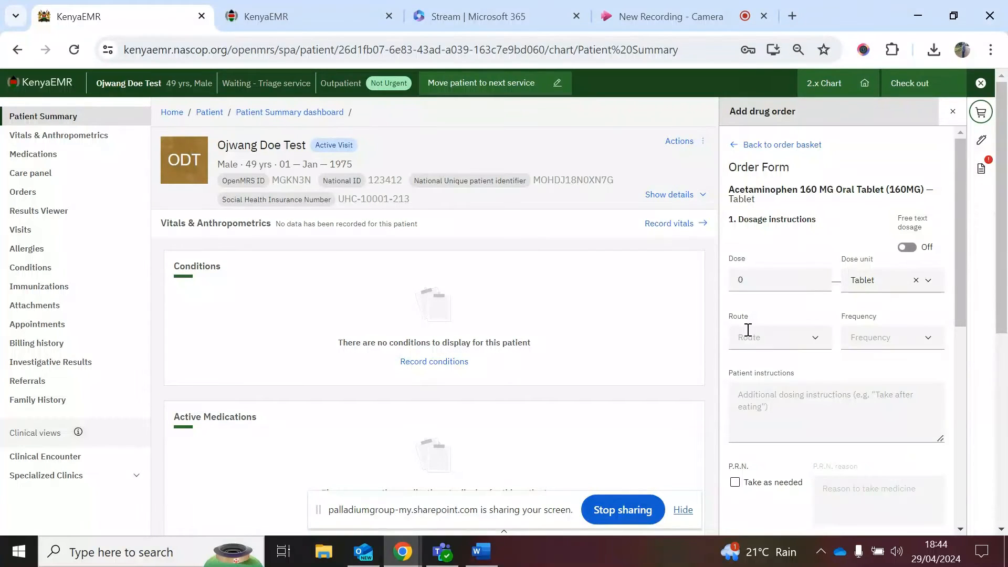
# Step: Set the Acetaminophen dose to 160 with Milligram as the dose unit
pyautogui.scroll(-1, 805, 240)
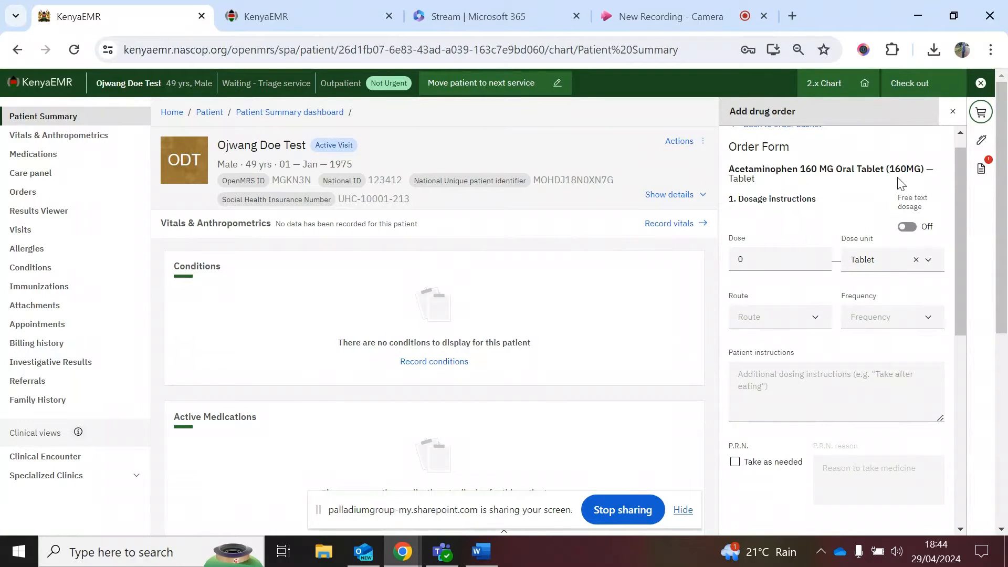
pyautogui.scroll(-1, 844, 249)
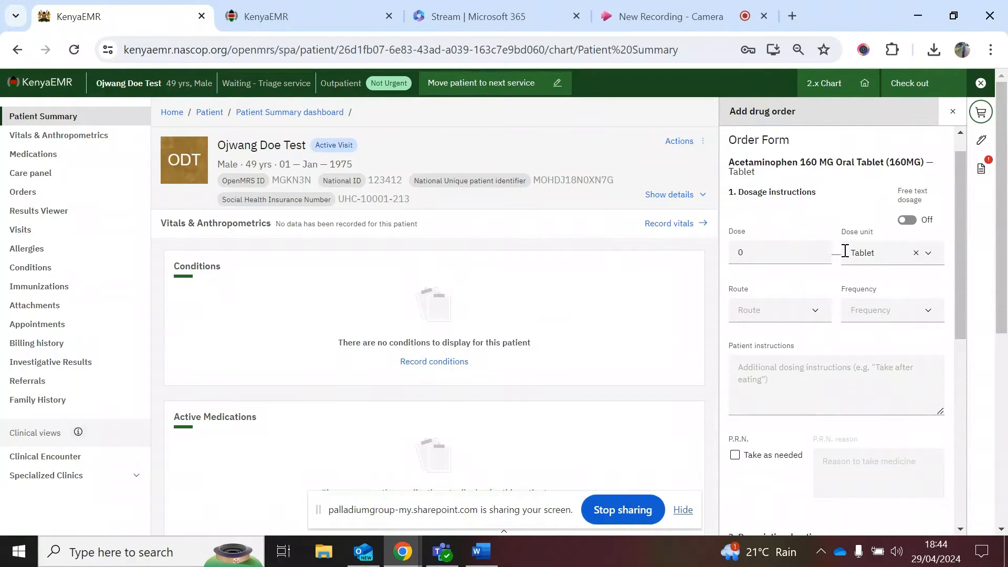
pyautogui.click(797, 223)
pyautogui.scroll(3, 796, 226)
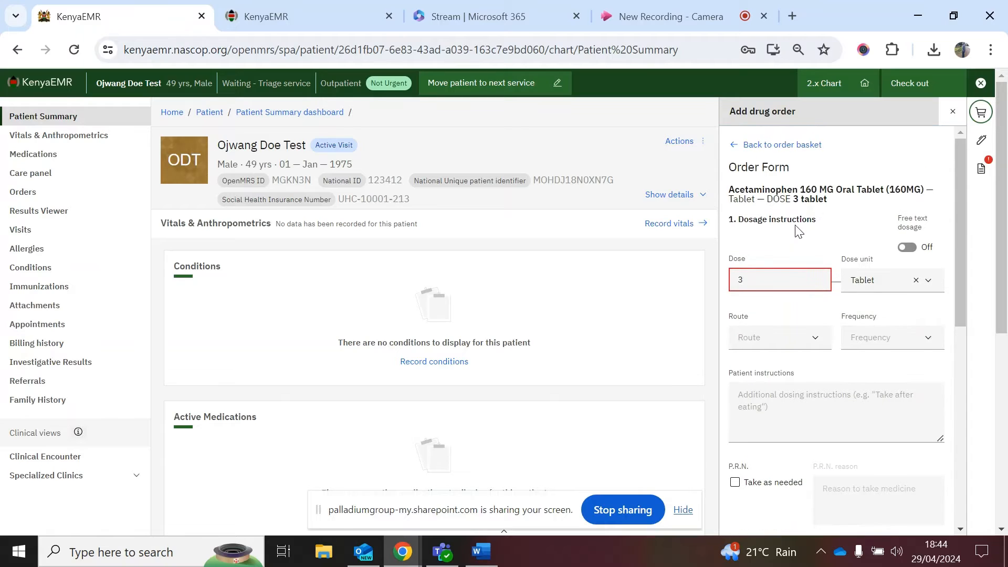
pyautogui.press('BackSpace')
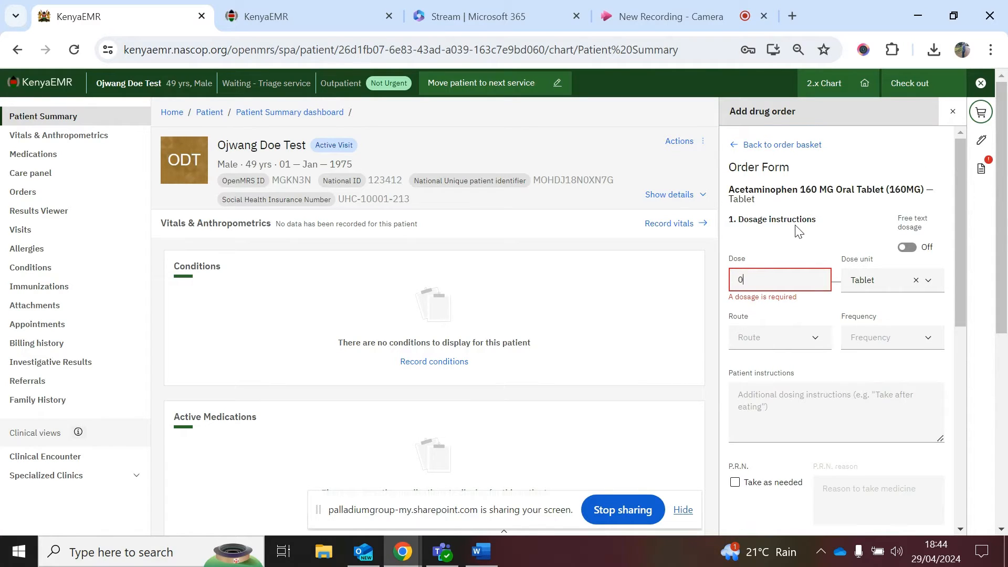
pyautogui.write('160')
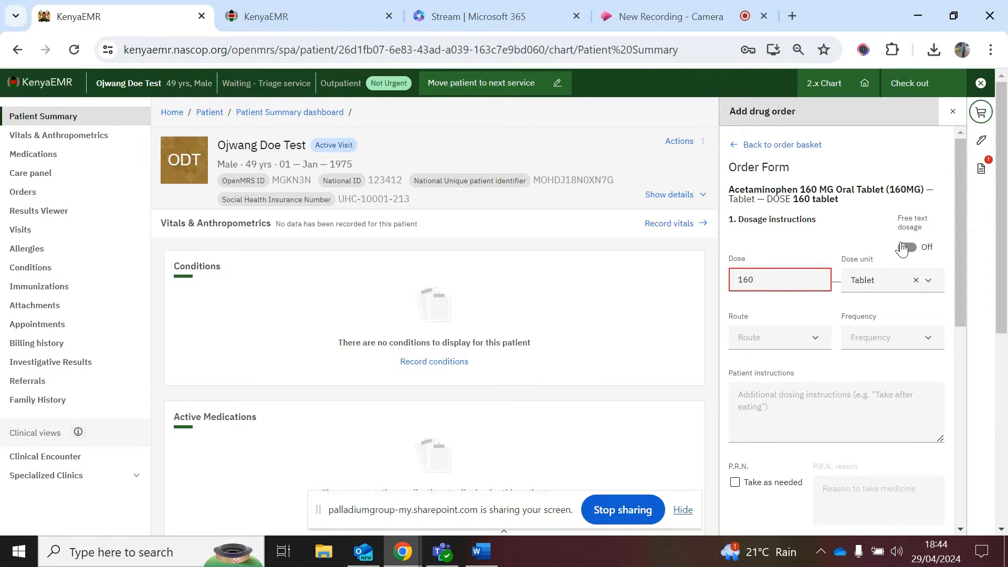
pyautogui.click(917, 281)
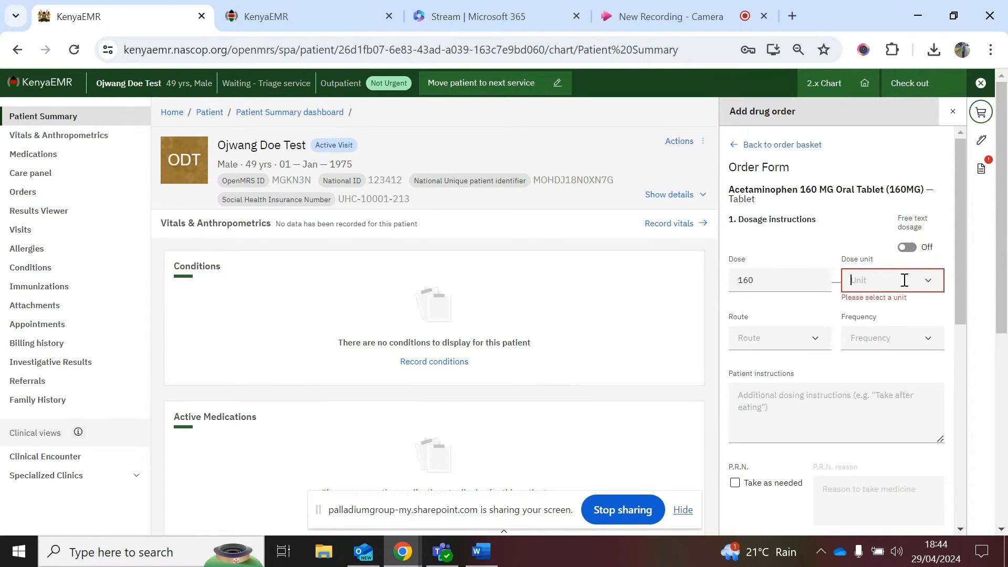
pyautogui.write('mill')
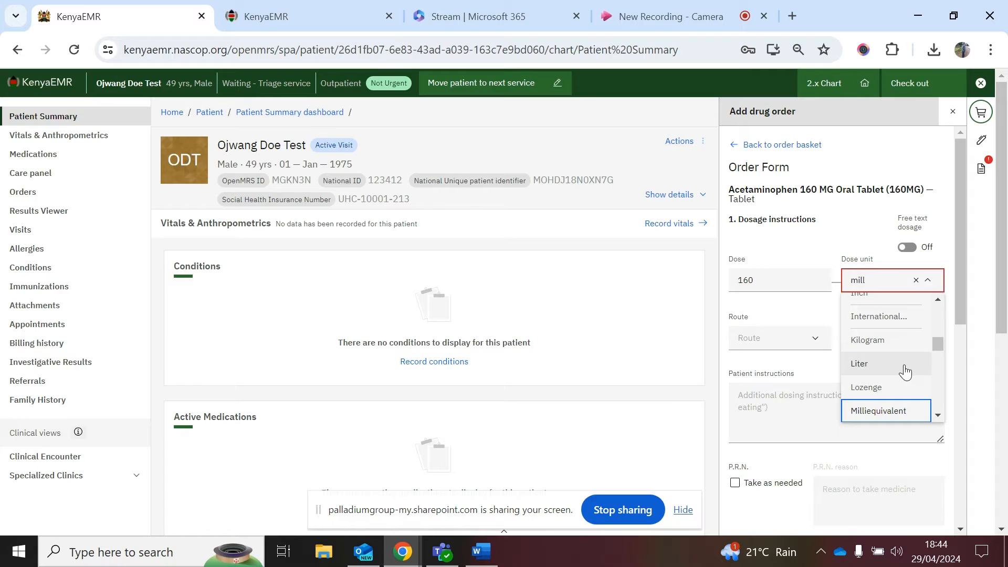
pyautogui.scroll(-3, 905, 371)
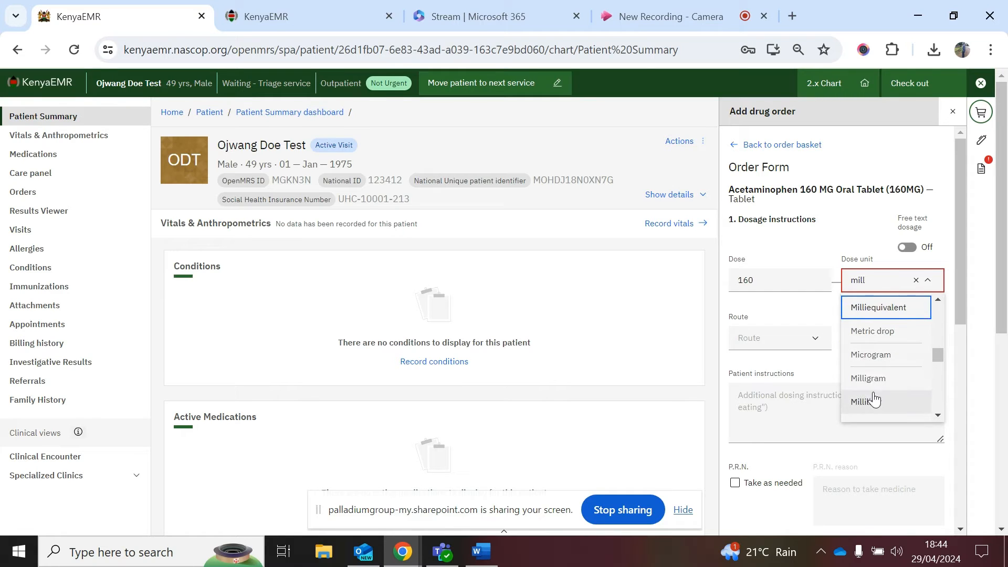
pyautogui.click(869, 378)
# Step: Set the route to Oral and the frequency to Twice daily
pyautogui.click(819, 340)
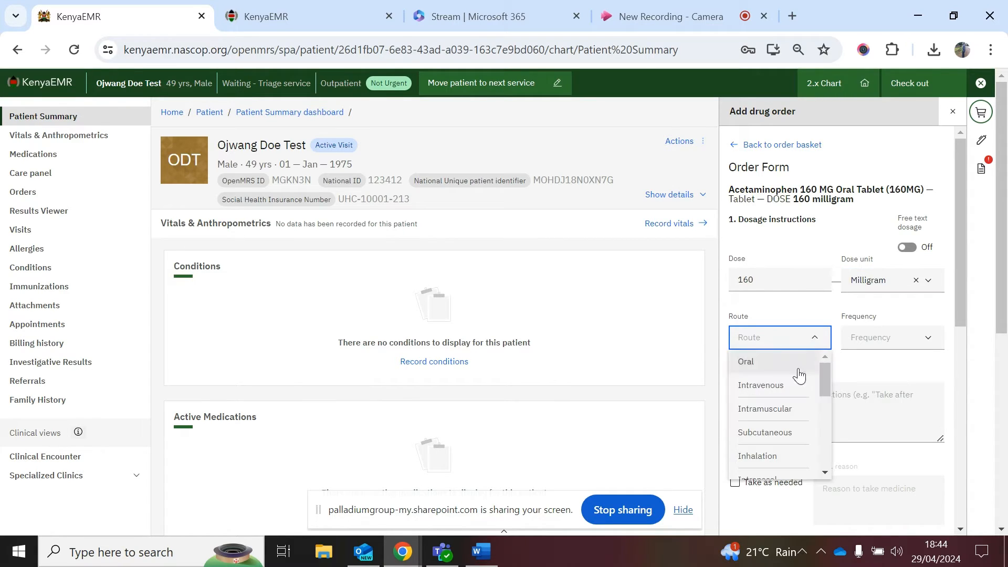
pyautogui.click(765, 365)
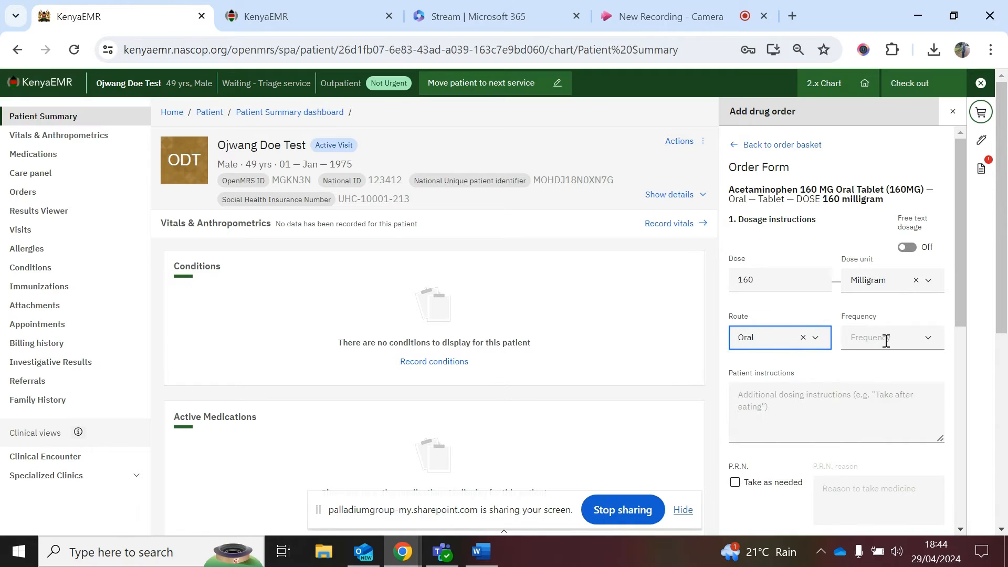
pyautogui.click(885, 341)
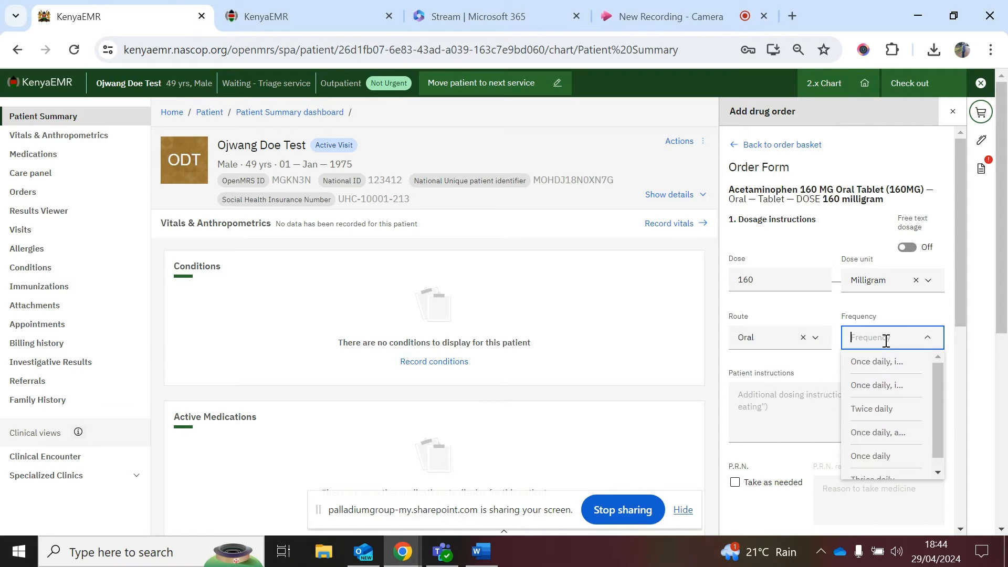
pyautogui.click(884, 414)
pyautogui.scroll(-2, 883, 411)
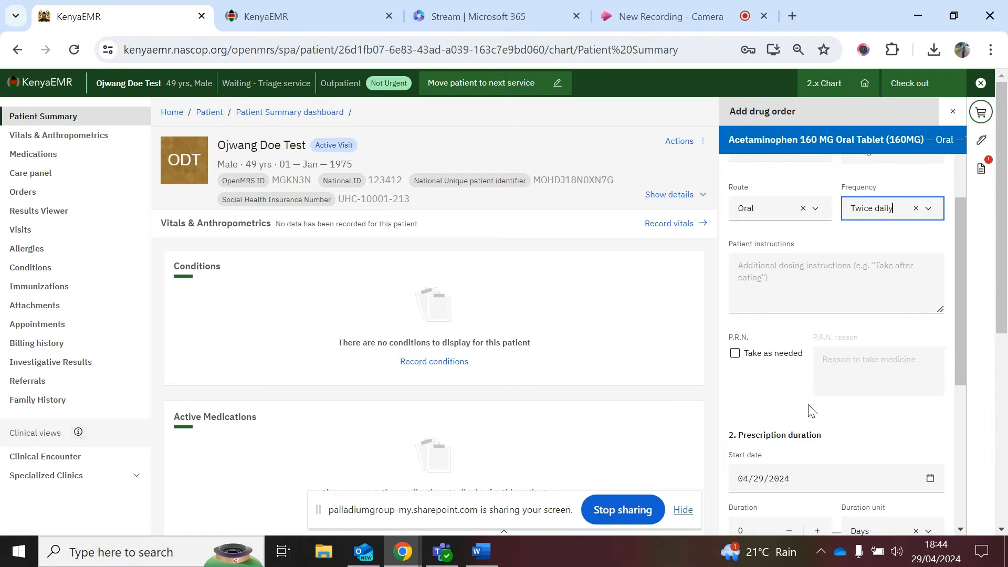
pyautogui.scroll(-1, 812, 410)
pyautogui.scroll(-1, 811, 411)
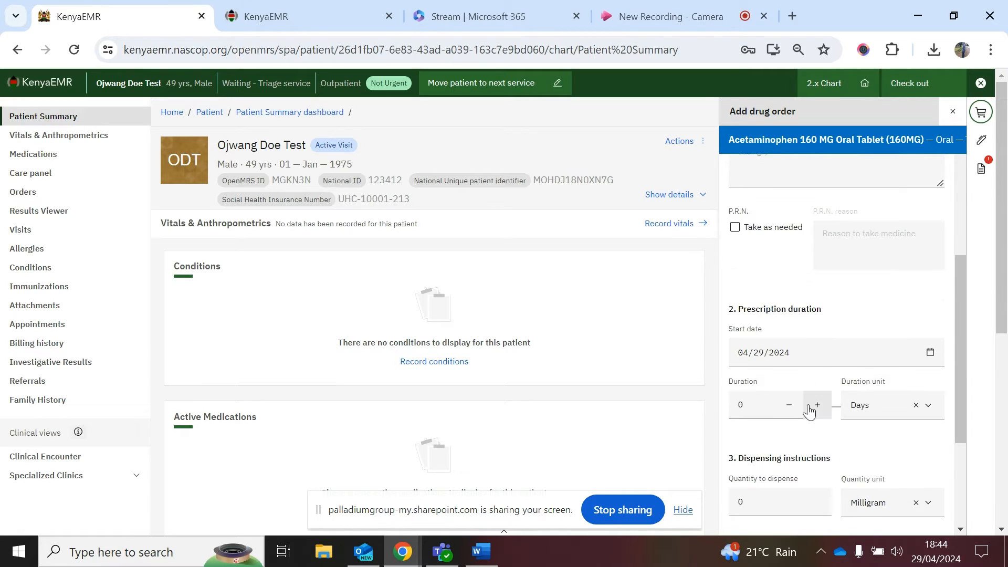
pyautogui.scroll(-1, 810, 412)
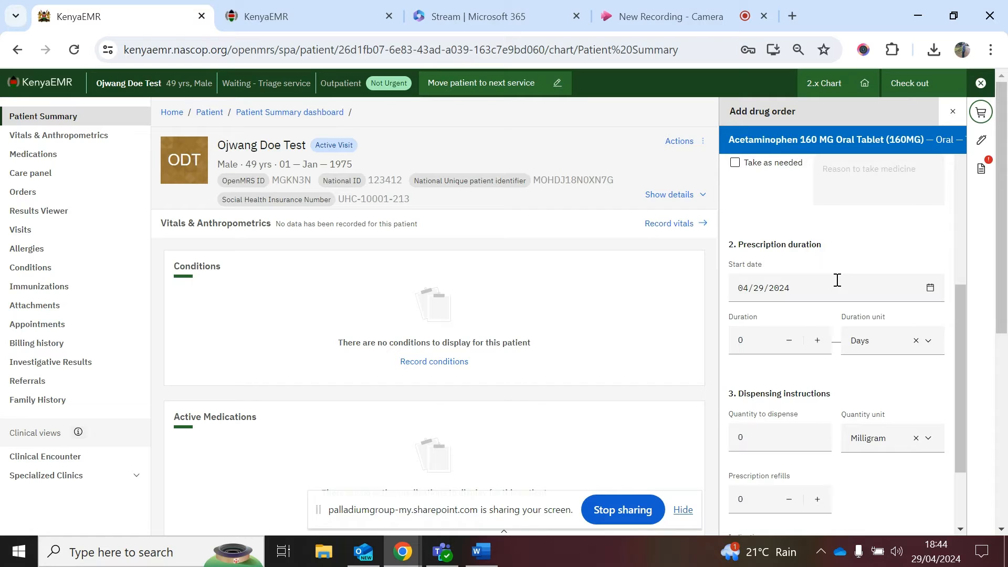
pyautogui.scroll(-1, 805, 313)
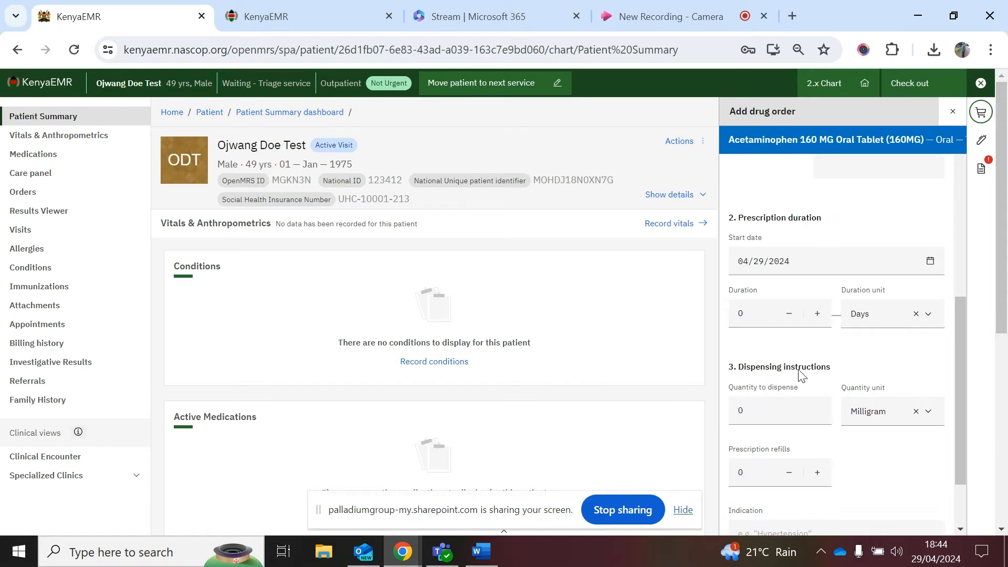
# Step: Set the duration to 5 days and the quantity to dispense to 5 Tablets
pyautogui.click(759, 297)
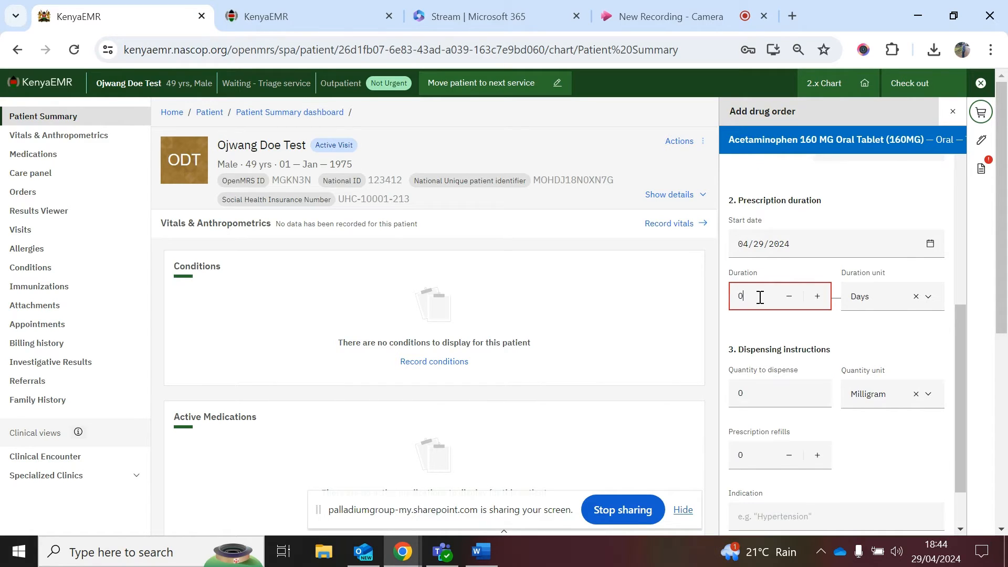
pyautogui.press('BackSpace')
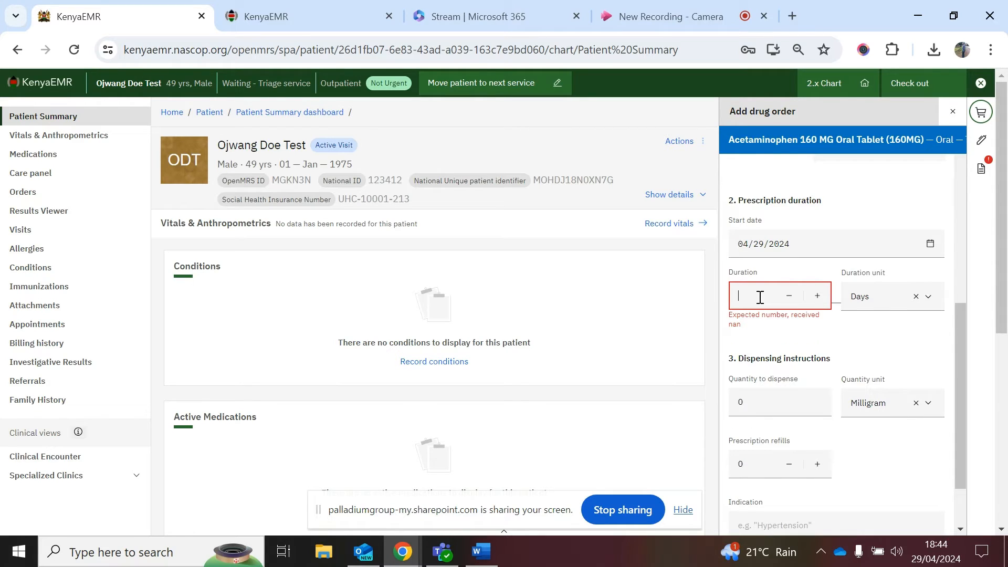
pyautogui.write('5')
pyautogui.scroll(-1, 840, 357)
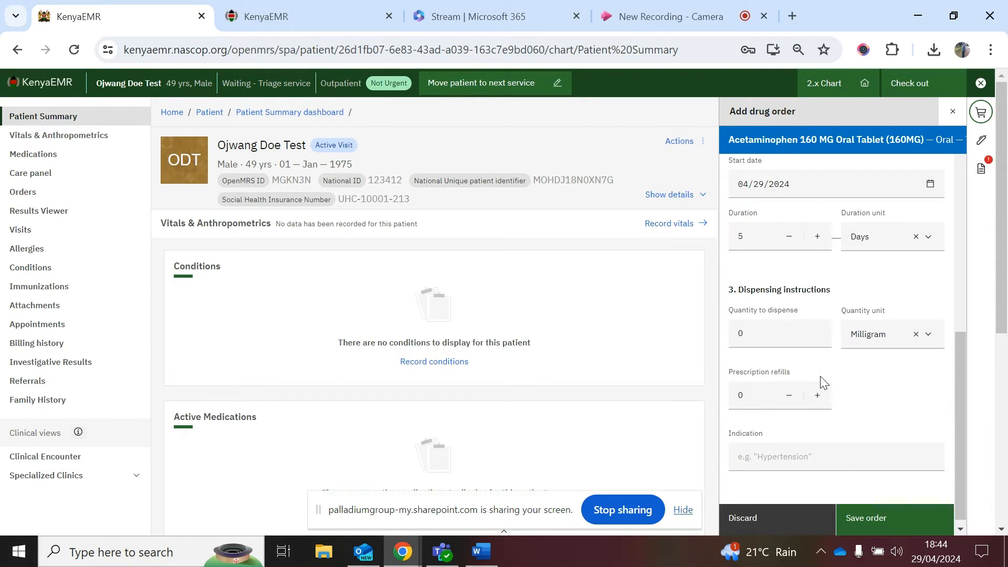
pyautogui.scroll(-1, 796, 333)
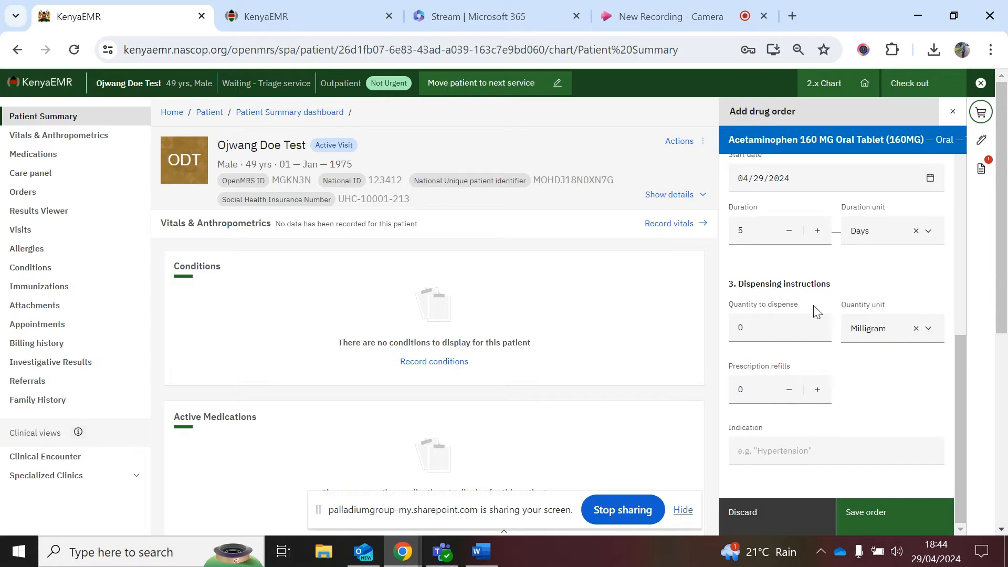
pyautogui.click(784, 328)
pyautogui.press('BackSpace')
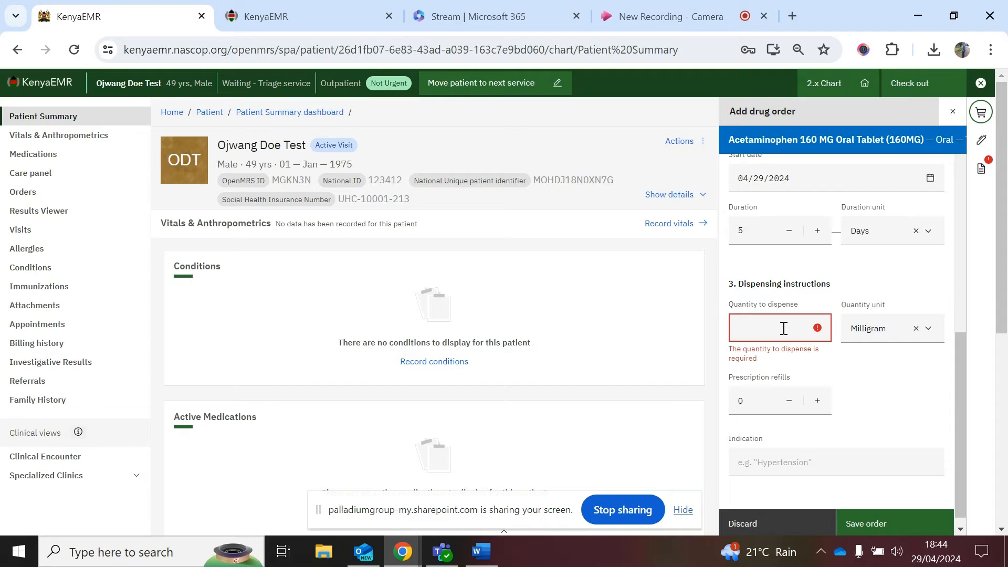
pyautogui.write('5')
pyautogui.click(917, 328)
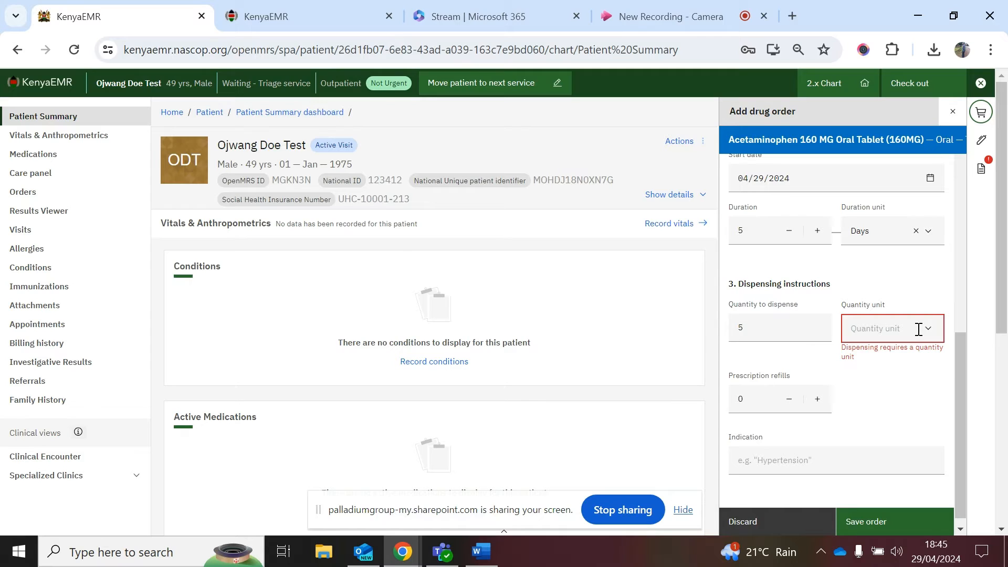
pyautogui.write('table')
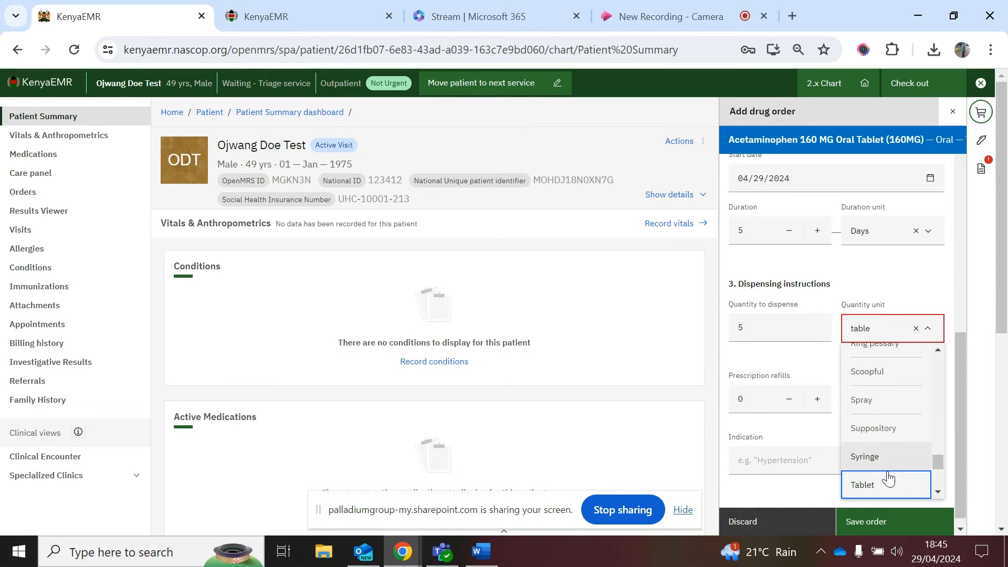
pyautogui.click(888, 479)
pyautogui.scroll(-1, 882, 406)
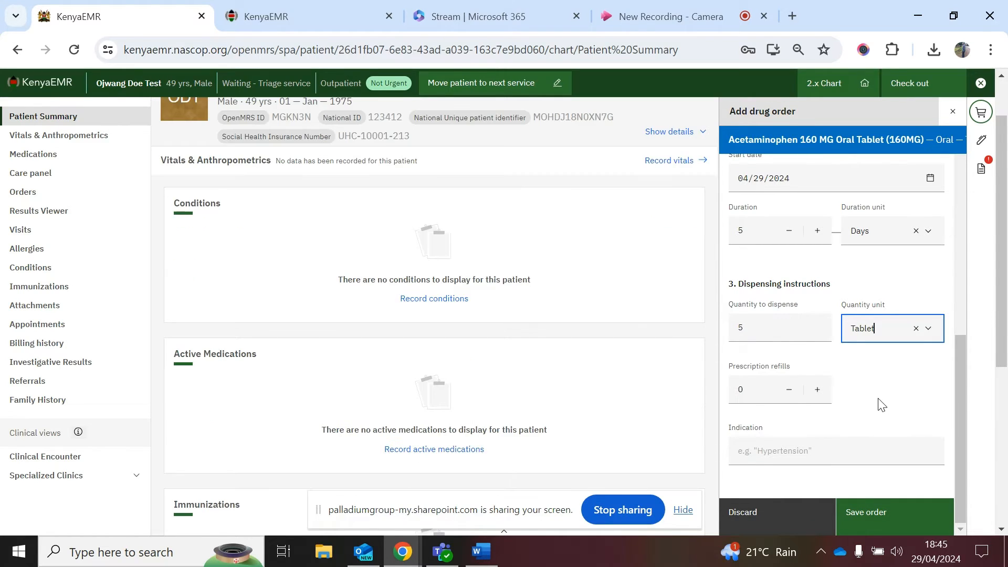
pyautogui.scroll(1, 625, 397)
pyautogui.scroll(1, 625, 398)
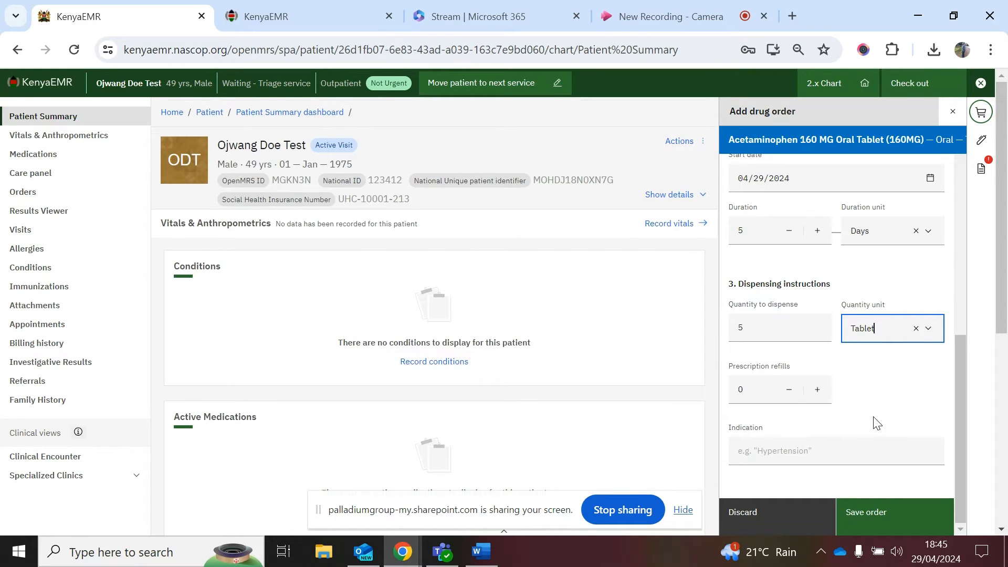
# Step: Enter 'Hyp' as the indication and save the drug order to the basket
pyautogui.click(791, 451)
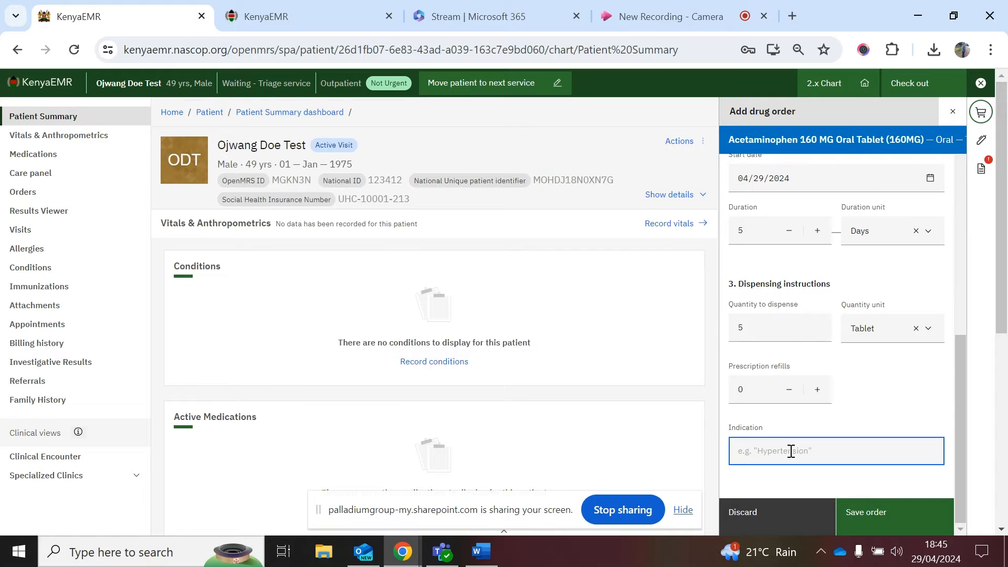
pyautogui.write('H')
pyautogui.press('BackSpace')
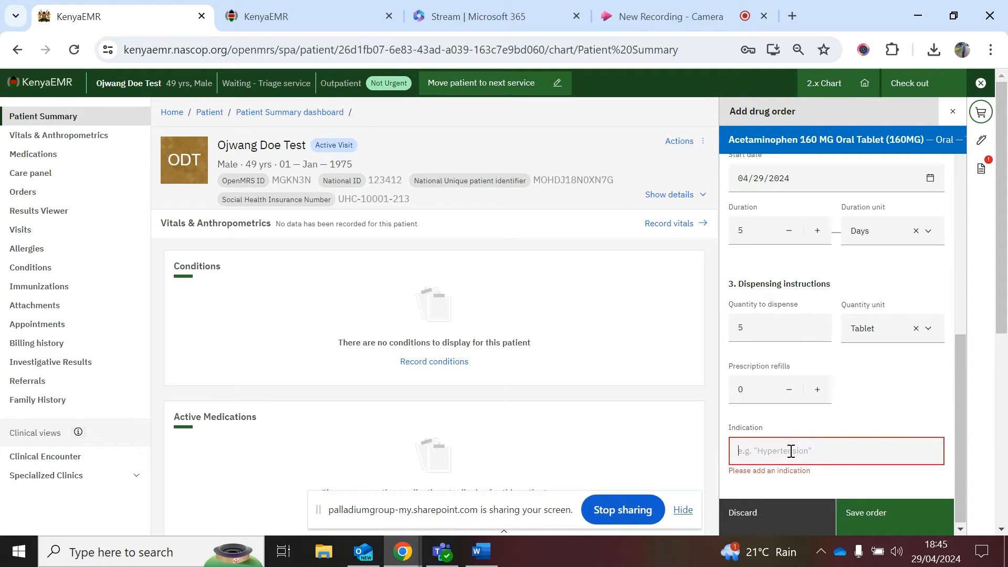
pyautogui.write('Hyper')
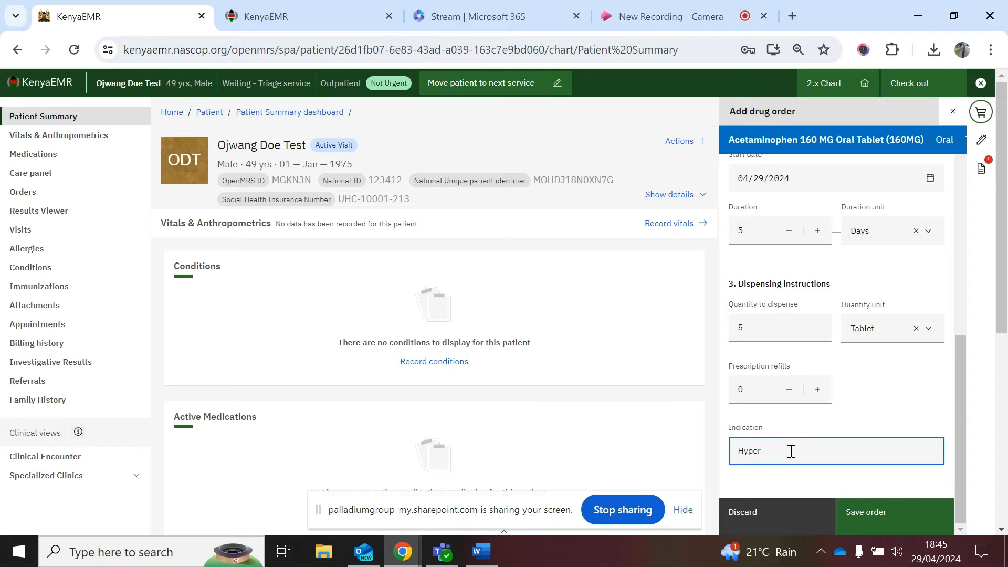
pyautogui.write('t')
pyautogui.press('BackSpace')
pyautogui.press('BackSpace')
pyautogui.press('BackSpace')
pyautogui.click(897, 530)
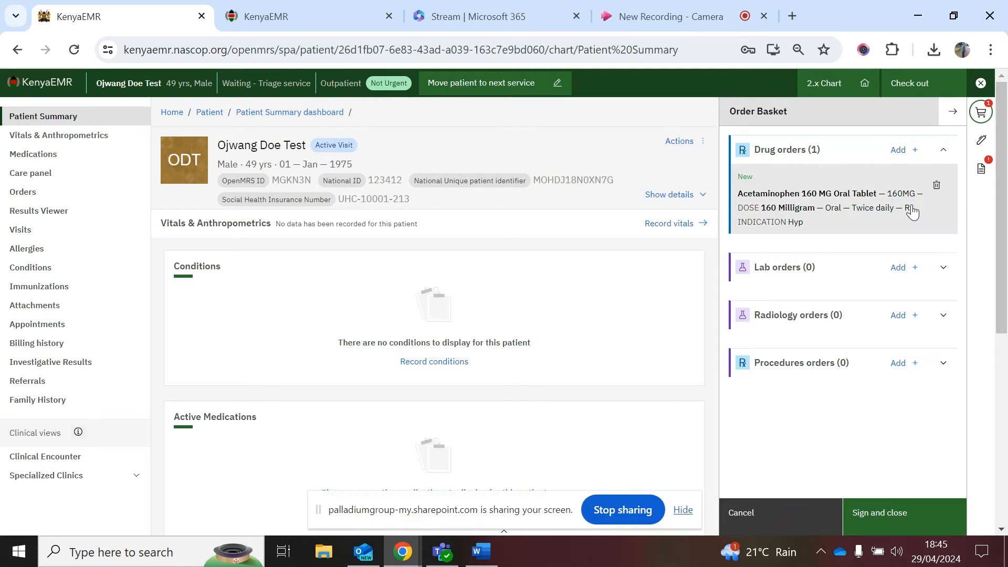
# Step: Sign and place the drug order, then tick Support Groups as therapy
pyautogui.click(874, 523)
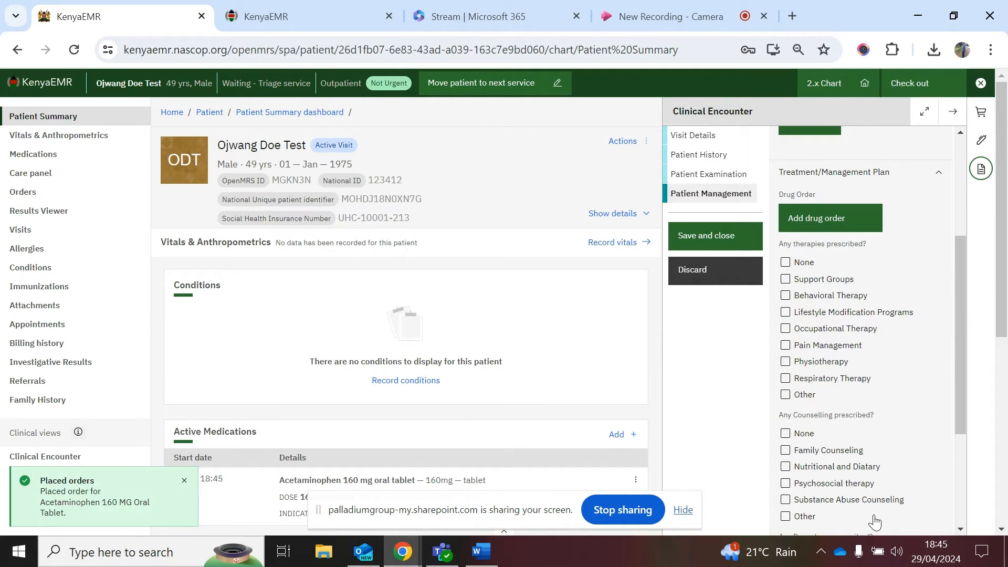
pyautogui.scroll(-2, 813, 318)
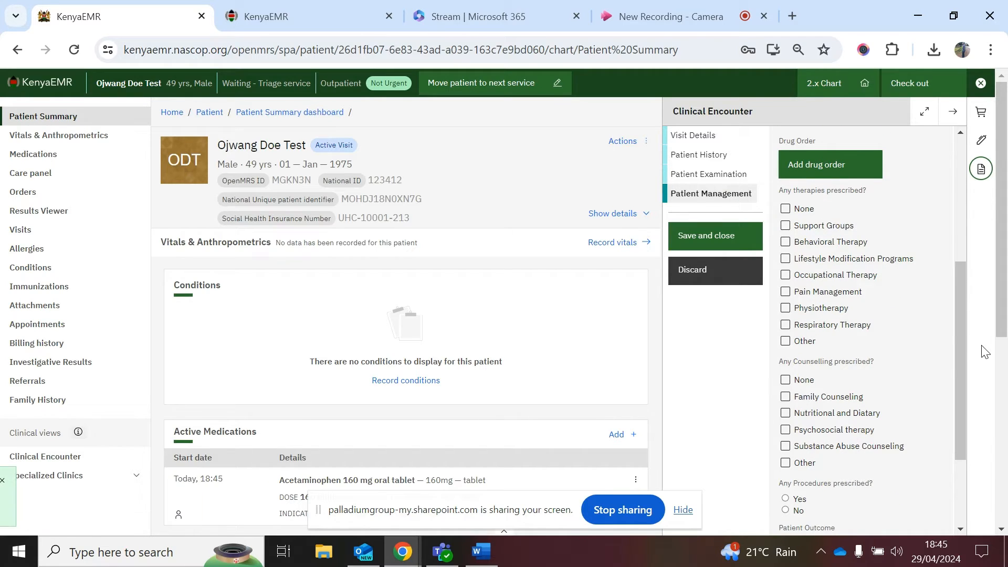
pyautogui.click(786, 226)
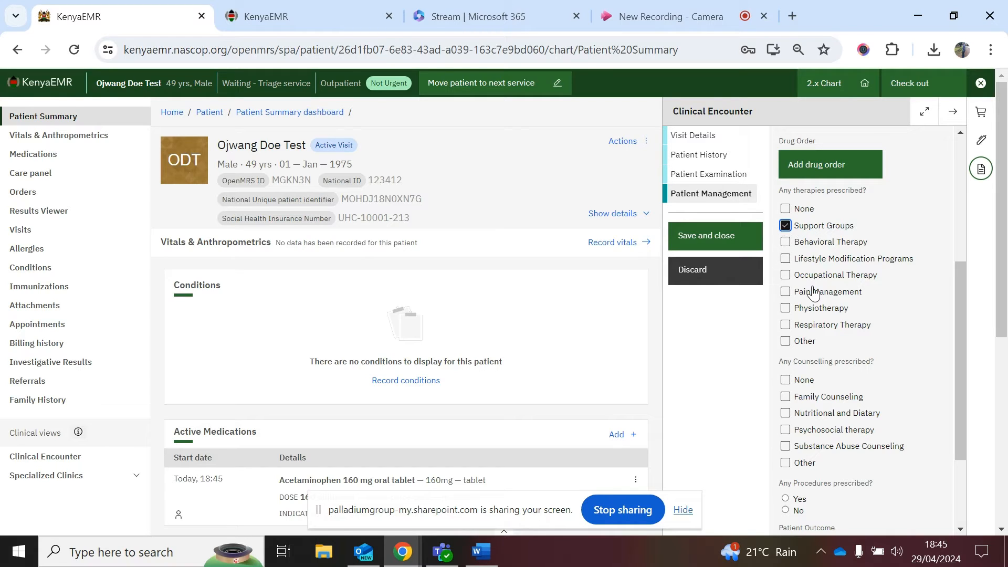
pyautogui.scroll(-1, 814, 293)
pyautogui.scroll(-2, 813, 293)
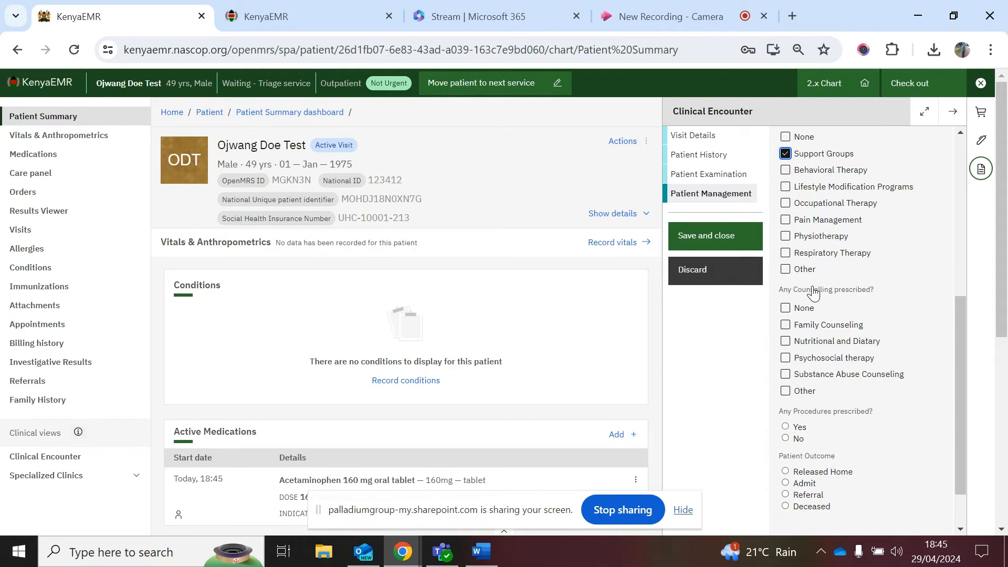
pyautogui.scroll(-2, 813, 315)
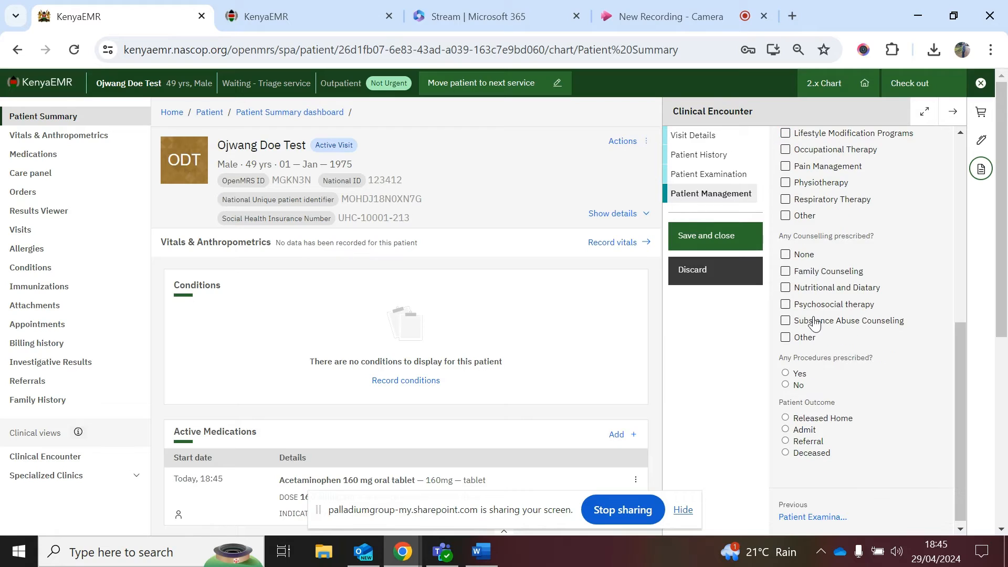
# Step: Tick Psychosocial therapy counselling, choose No procedures and a Released Home outcome
pyautogui.click(785, 305)
pyautogui.scroll(-1, 840, 378)
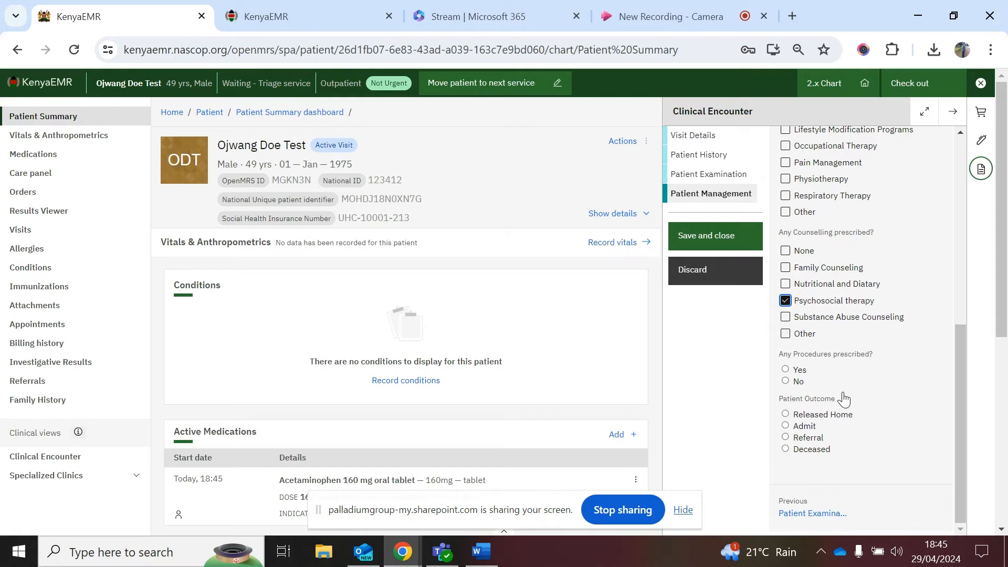
pyautogui.click(788, 382)
pyautogui.click(786, 416)
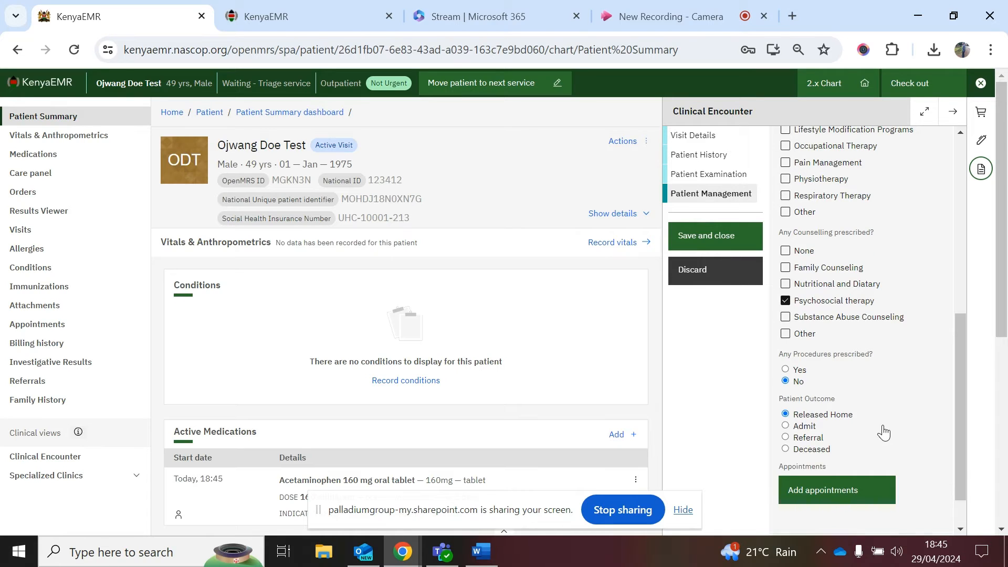
pyautogui.scroll(-1, 861, 439)
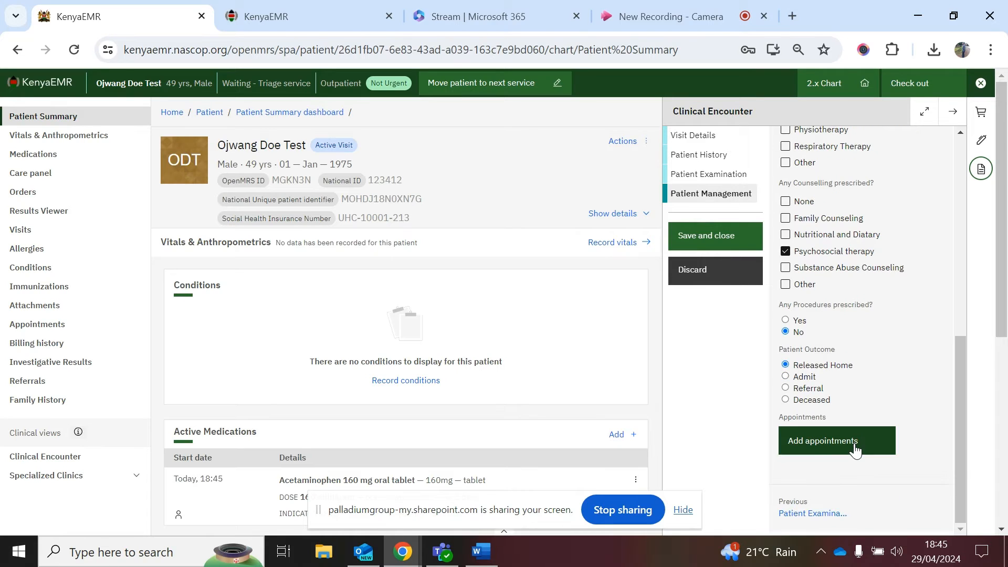
pyautogui.click(817, 448)
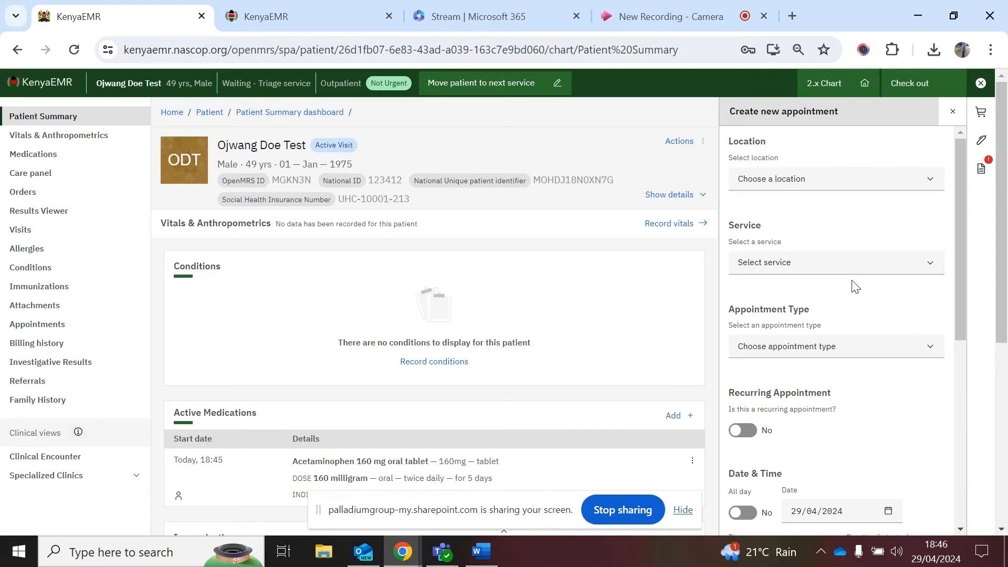
# Step: Choose Ngarua Health Centre, HIV Consultation service and Scheduled appointment type
pyautogui.click(800, 180)
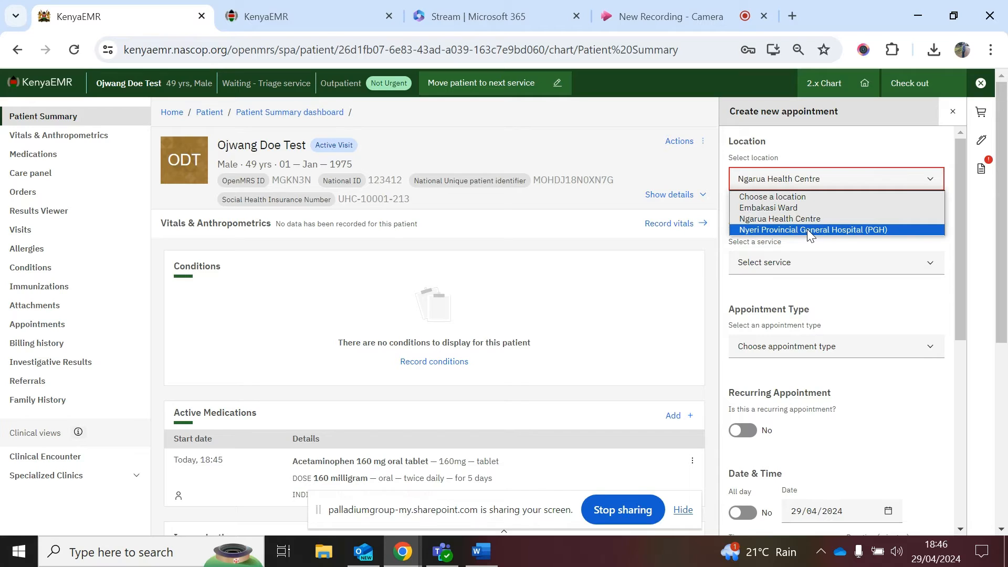
pyautogui.click(797, 219)
pyautogui.click(813, 264)
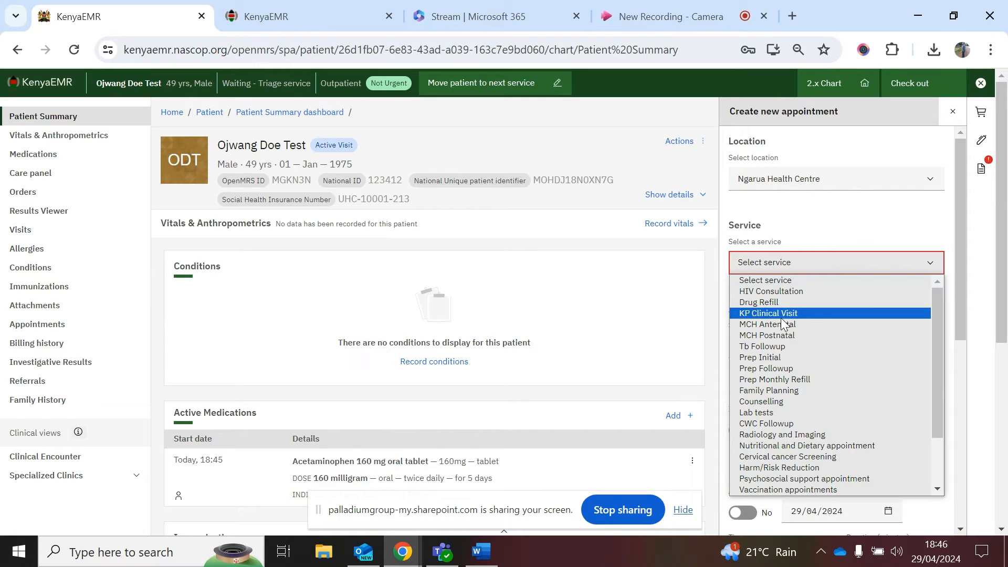
pyautogui.click(774, 292)
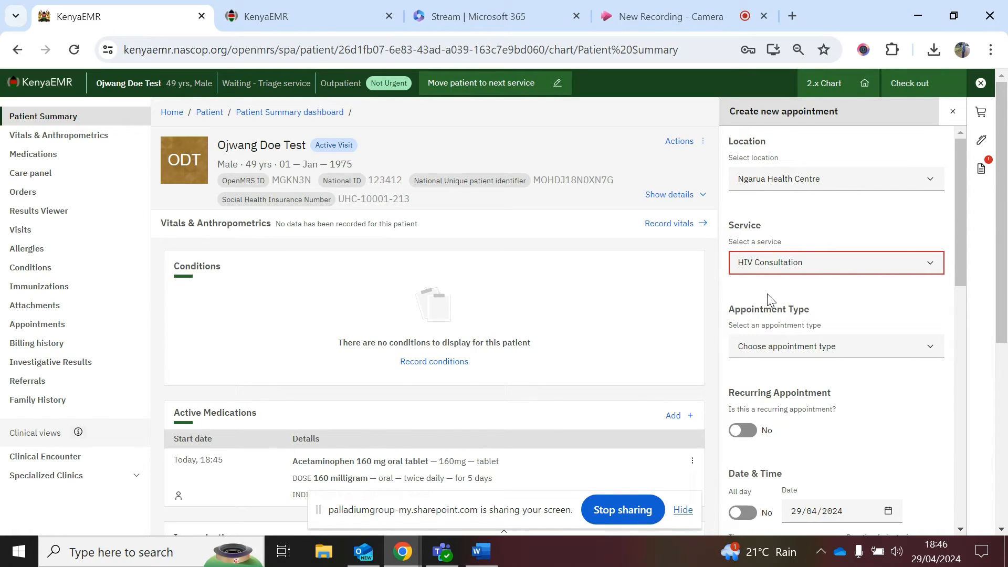
pyautogui.click(775, 265)
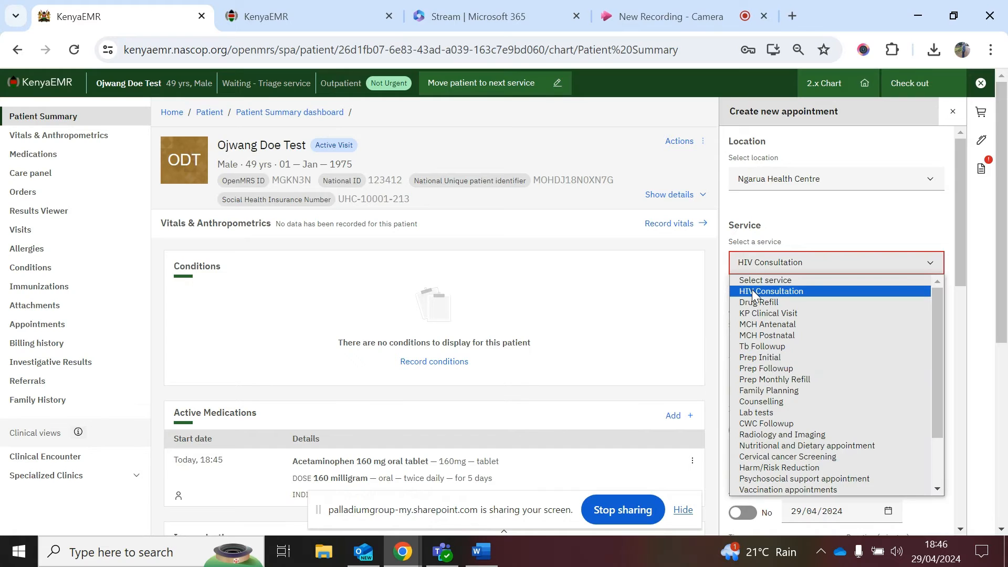
pyautogui.click(754, 292)
pyautogui.click(787, 348)
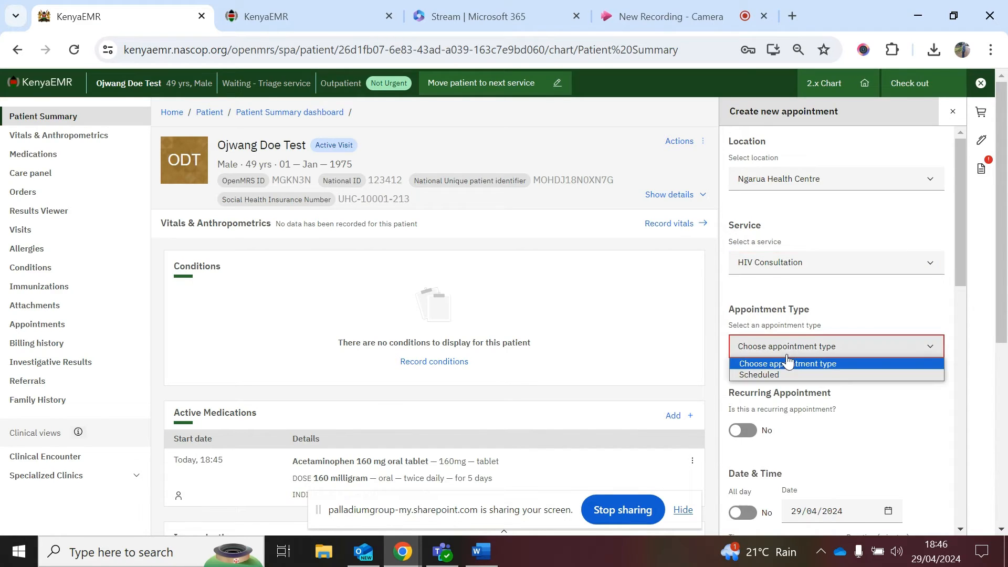
pyautogui.click(792, 375)
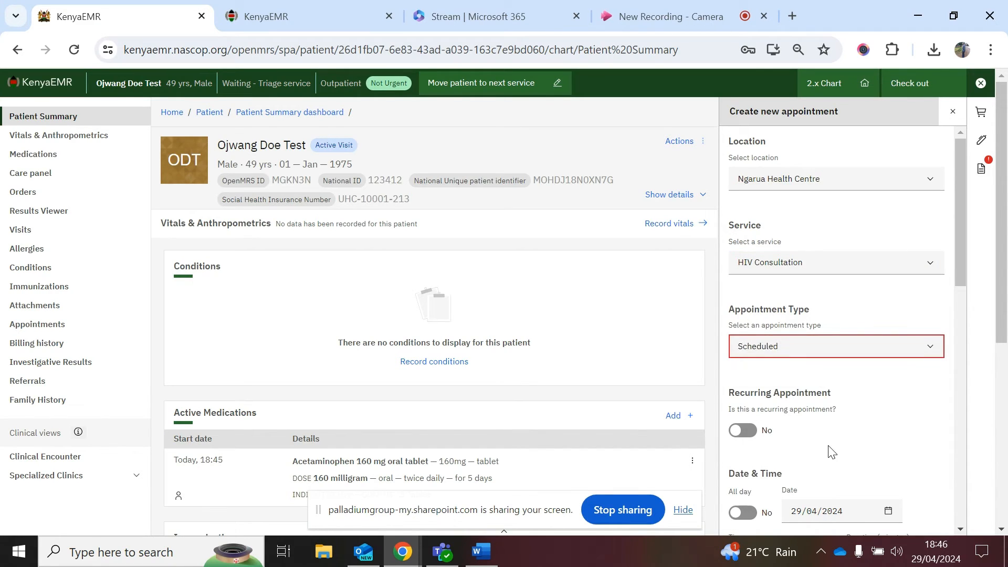
pyautogui.scroll(-3, 831, 451)
pyautogui.scroll(-2, 829, 446)
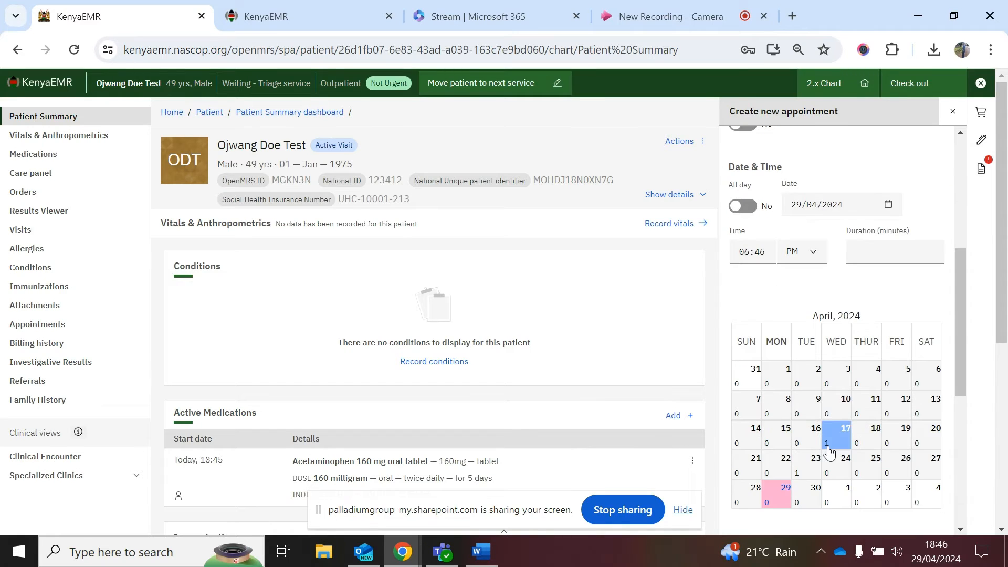
pyautogui.scroll(-1, 829, 452)
pyautogui.scroll(-1, 829, 431)
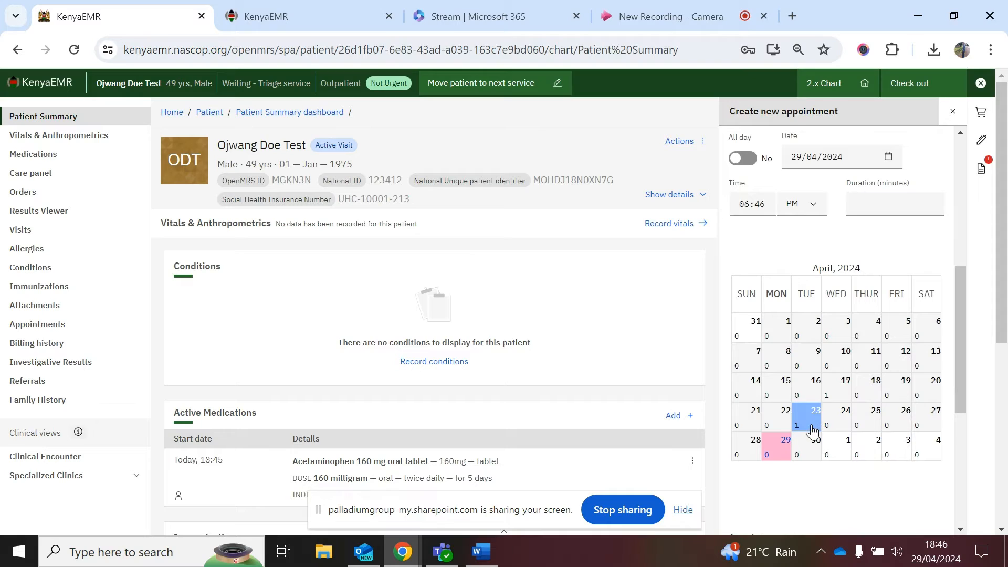
pyautogui.scroll(-1, 841, 467)
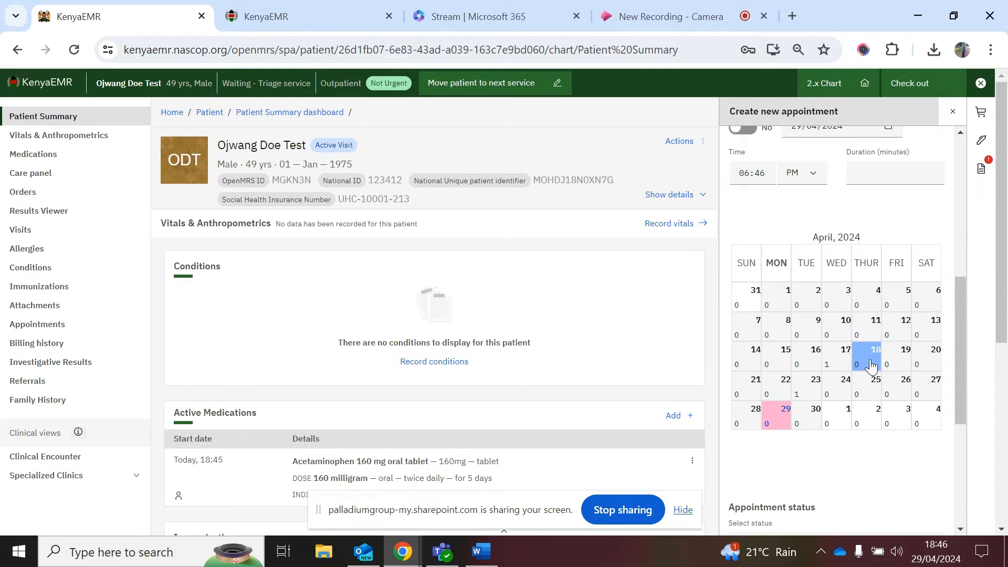
pyautogui.scroll(-2, 816, 452)
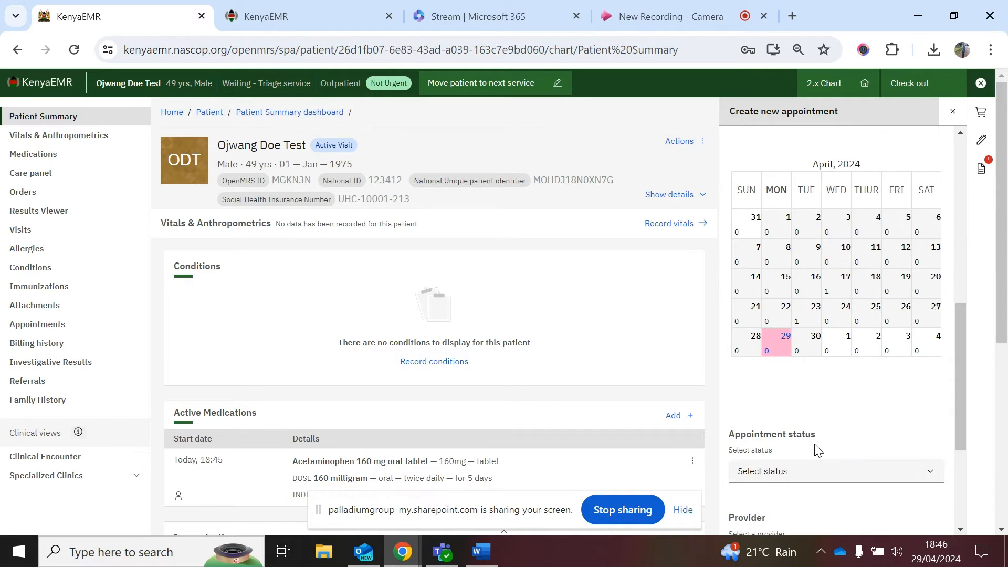
pyautogui.scroll(-2, 818, 451)
pyautogui.scroll(-2, 817, 451)
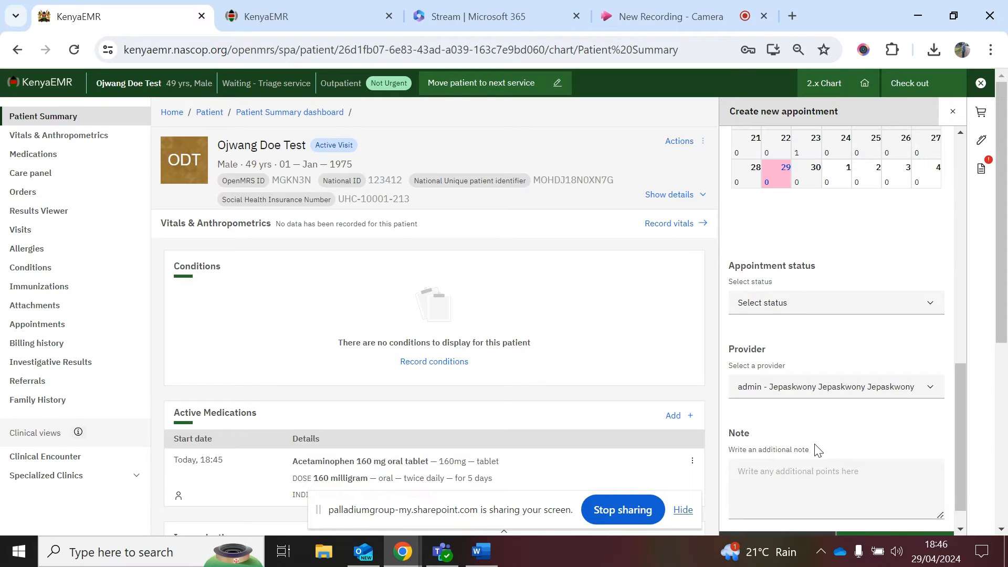
# Step: Leave status unset and fill in the required 3-minute duration
pyautogui.click(772, 305)
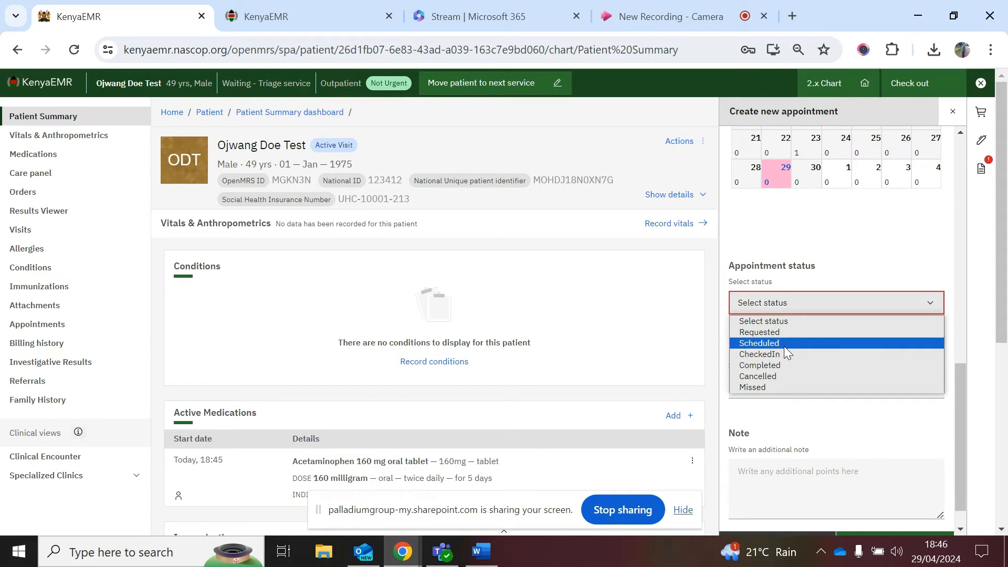
pyautogui.click(765, 280)
pyautogui.scroll(-1, 878, 525)
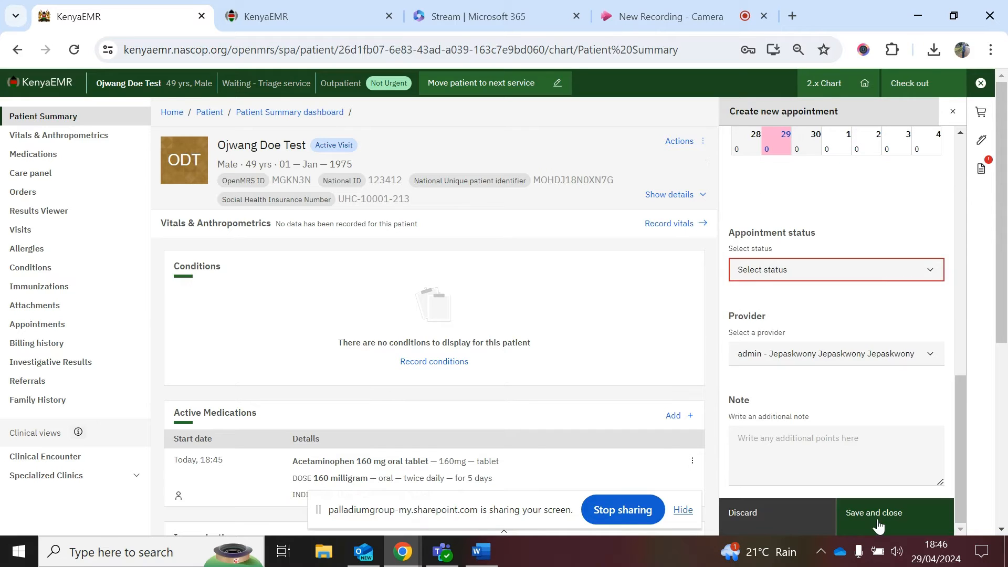
pyautogui.click(875, 513)
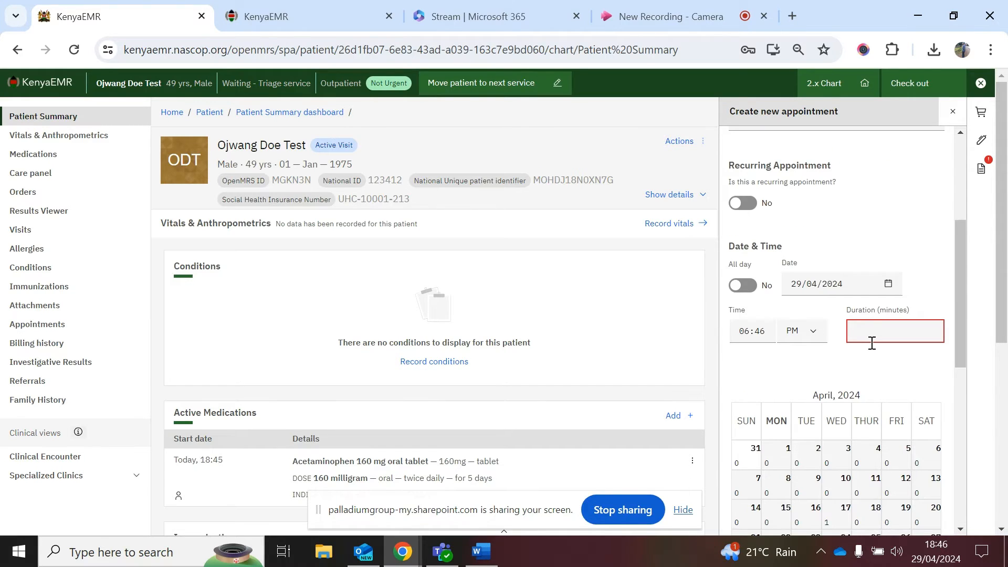
pyautogui.click(870, 333)
pyautogui.write('3')
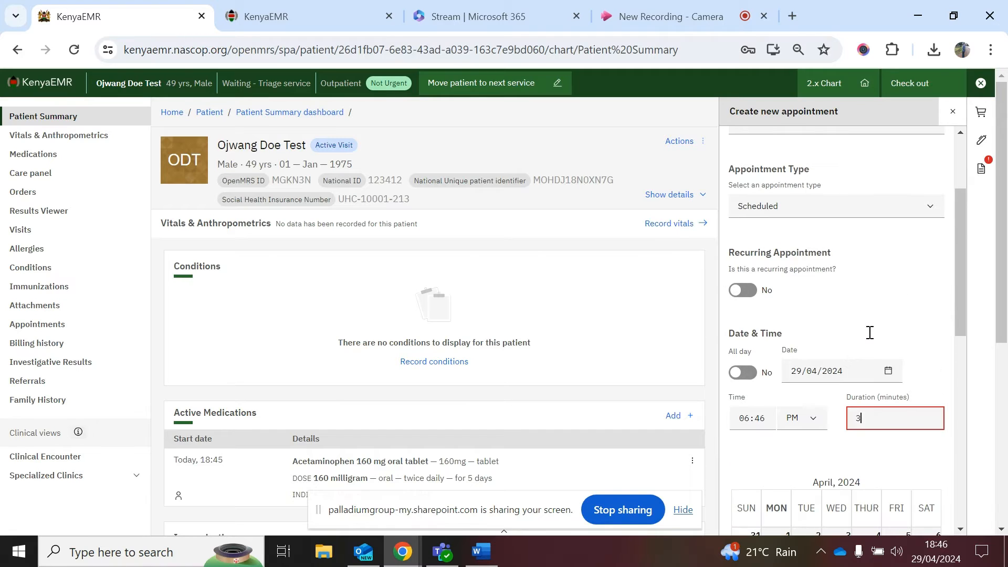
pyautogui.scroll(2, 869, 333)
pyautogui.scroll(-2, 870, 338)
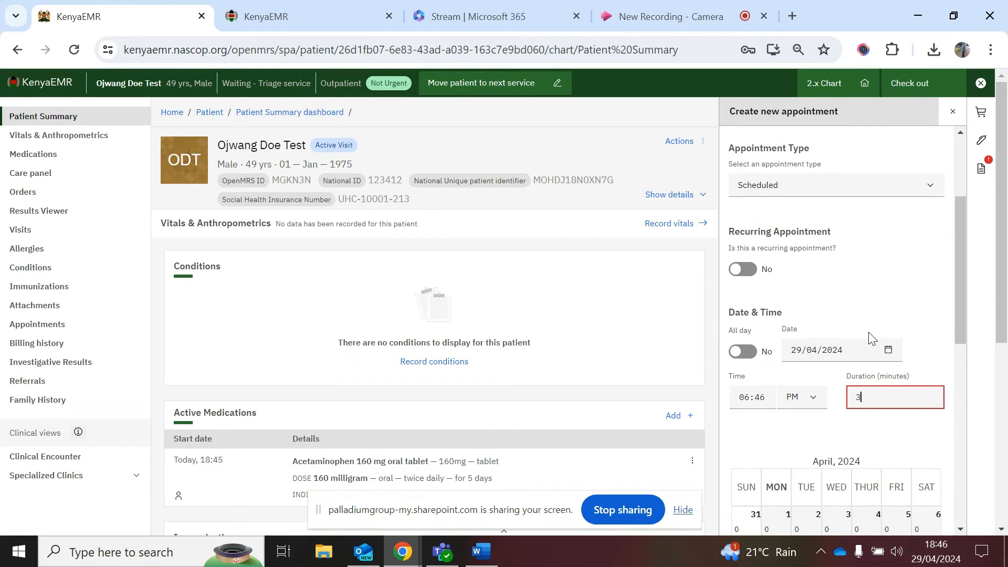
pyautogui.click(880, 433)
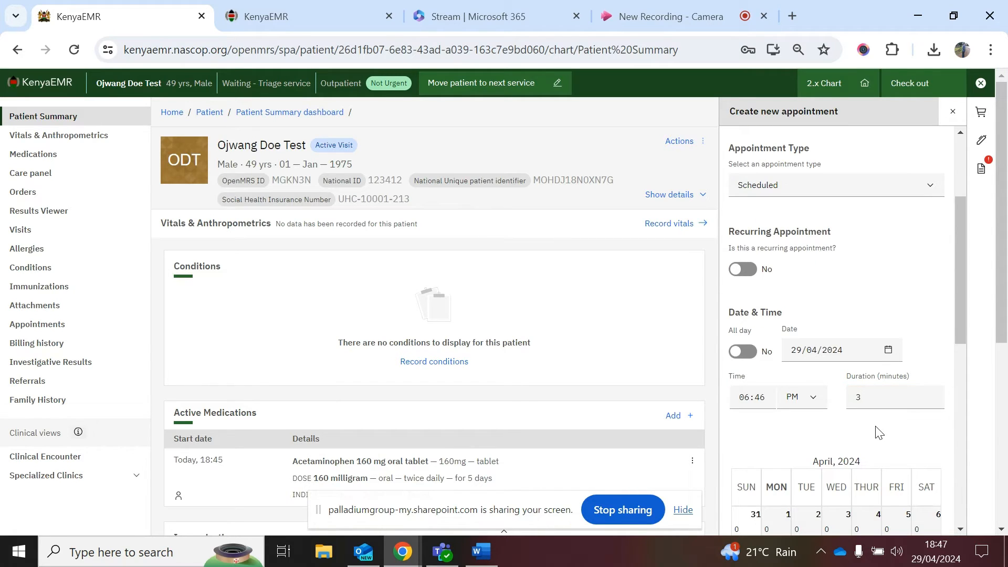
pyautogui.scroll(-2, 877, 427)
pyautogui.scroll(5, 877, 427)
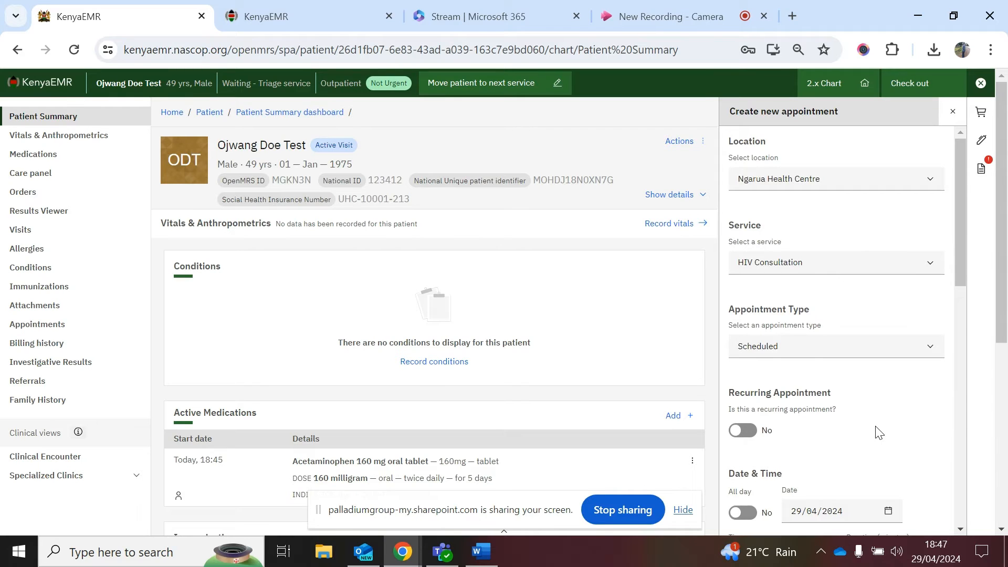
pyautogui.scroll(-10, 880, 433)
# Step: Save the appointment, then save and close the Clinical Encounter form
pyautogui.click(879, 520)
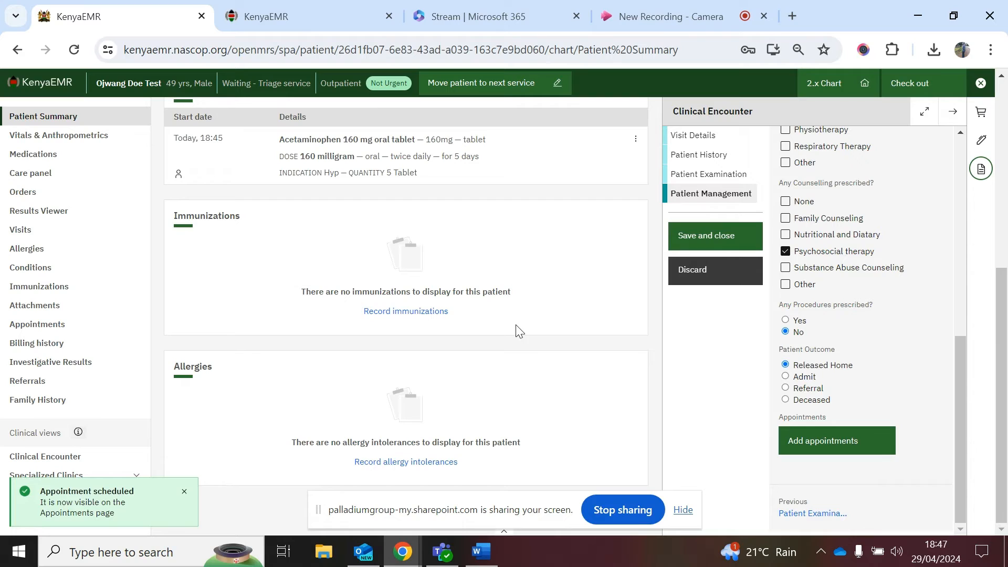
pyautogui.click(685, 231)
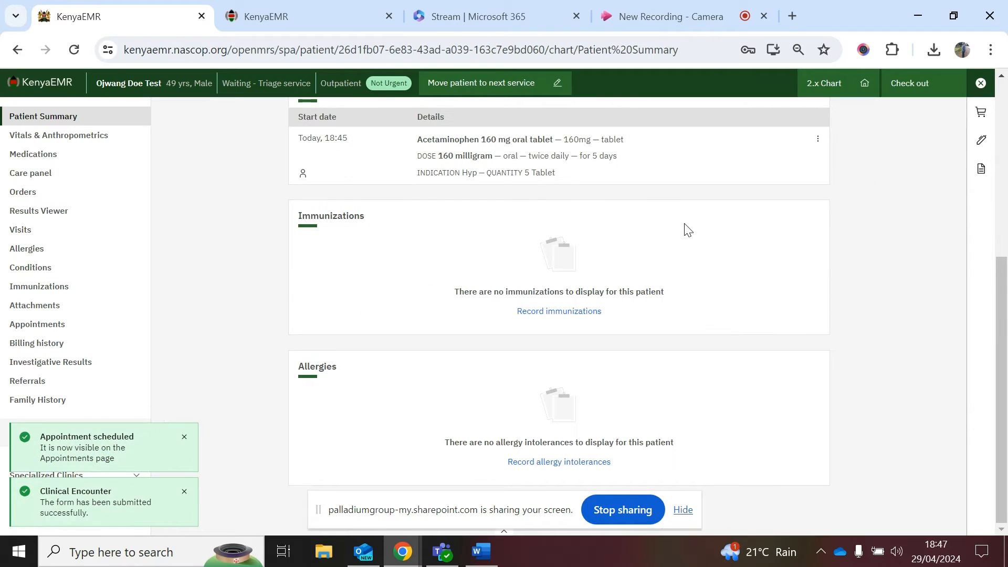
pyautogui.scroll(6, 561, 394)
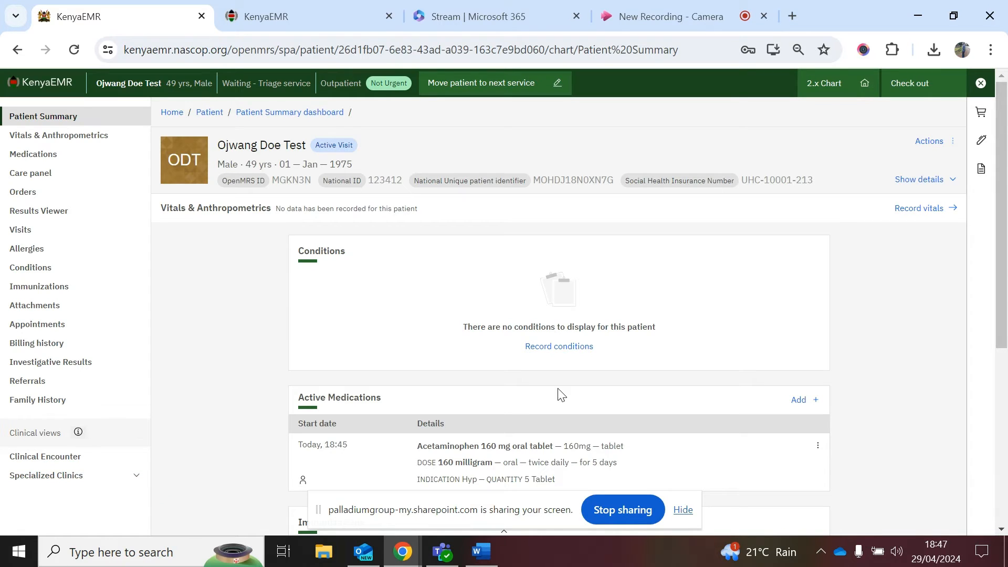
# Step: Open the triage vitals form and enter the patient's temperature
pyautogui.click(924, 220)
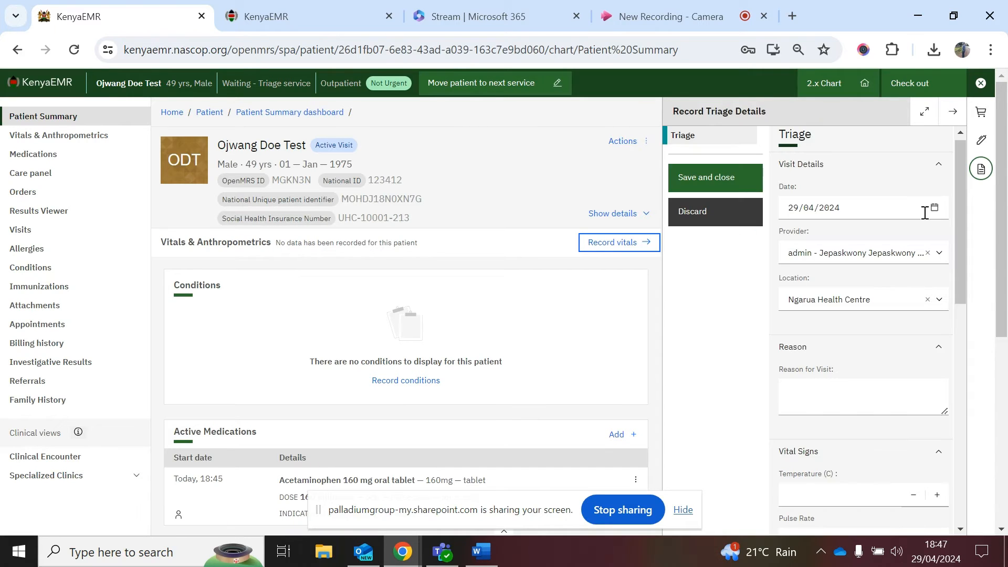
pyautogui.scroll(-1, 878, 364)
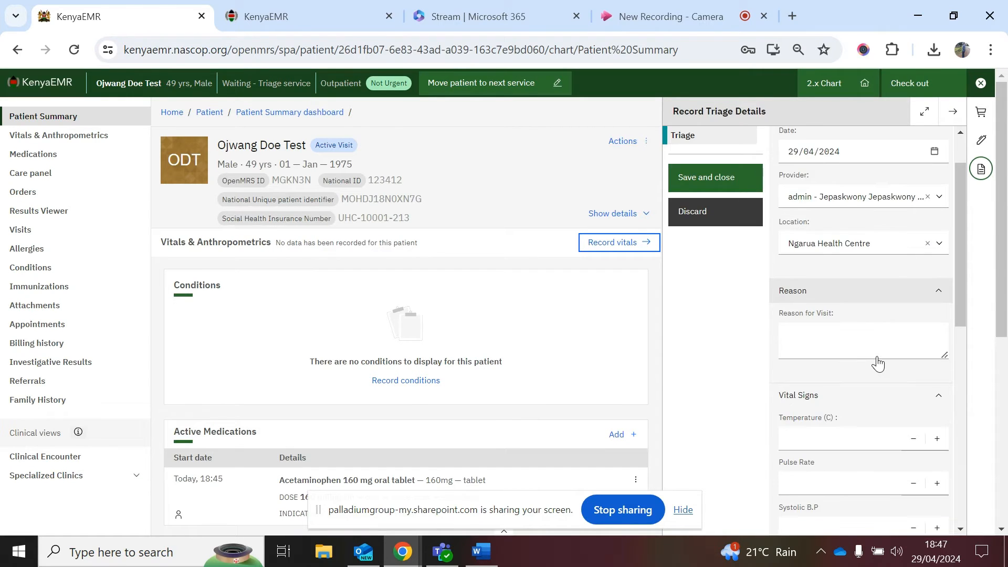
pyautogui.scroll(-1, 878, 363)
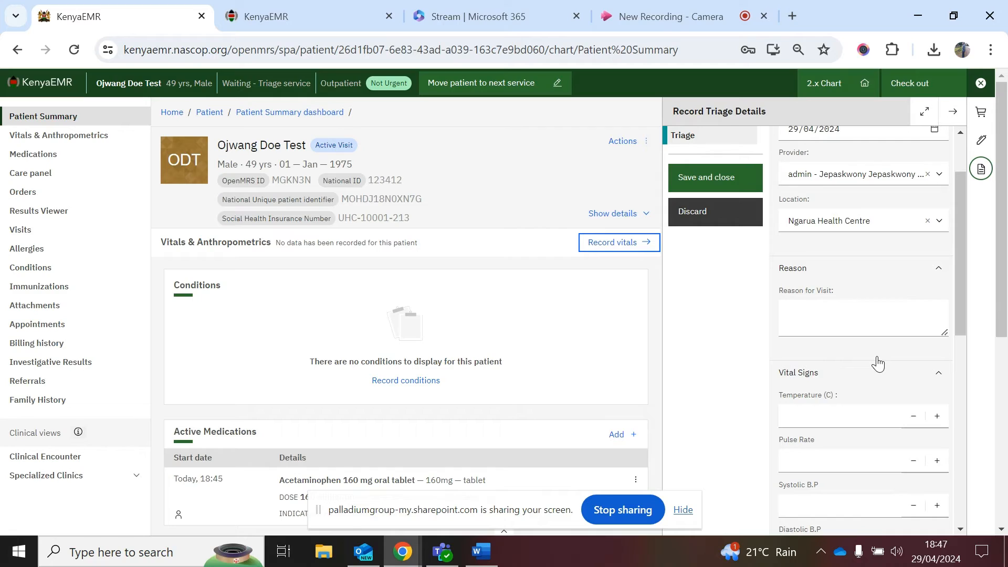
pyautogui.scroll(-1, 878, 364)
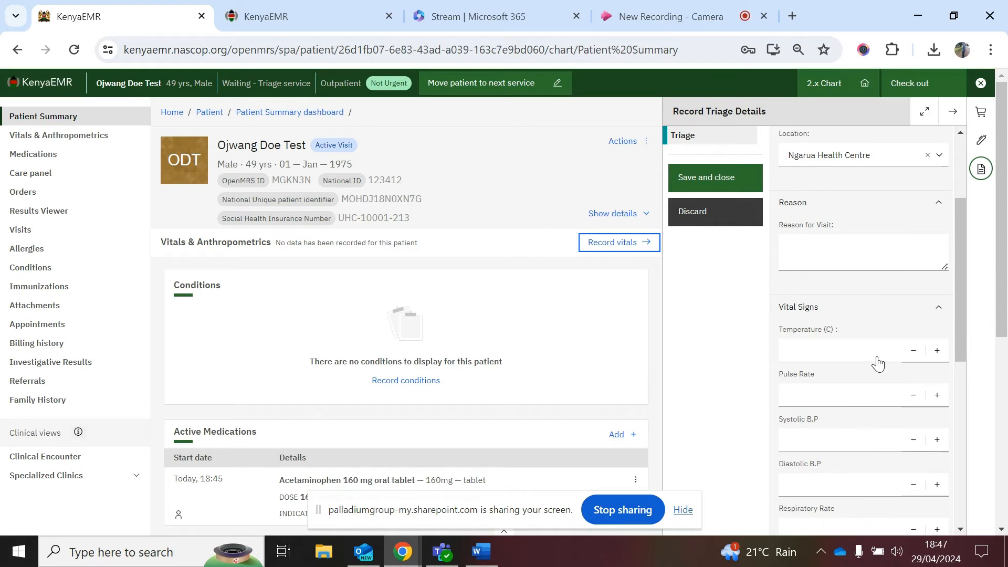
pyautogui.click(823, 348)
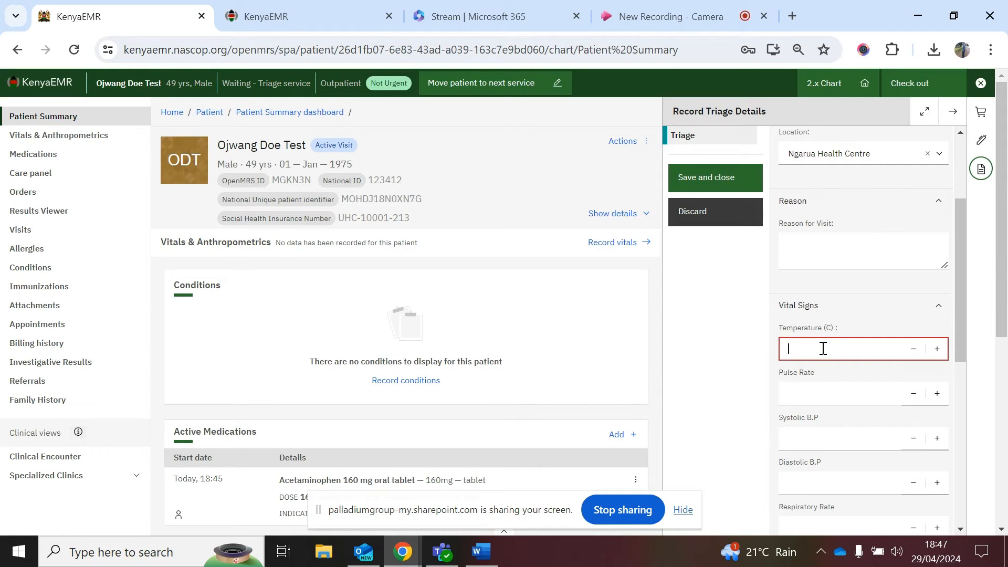
pyautogui.write('38')
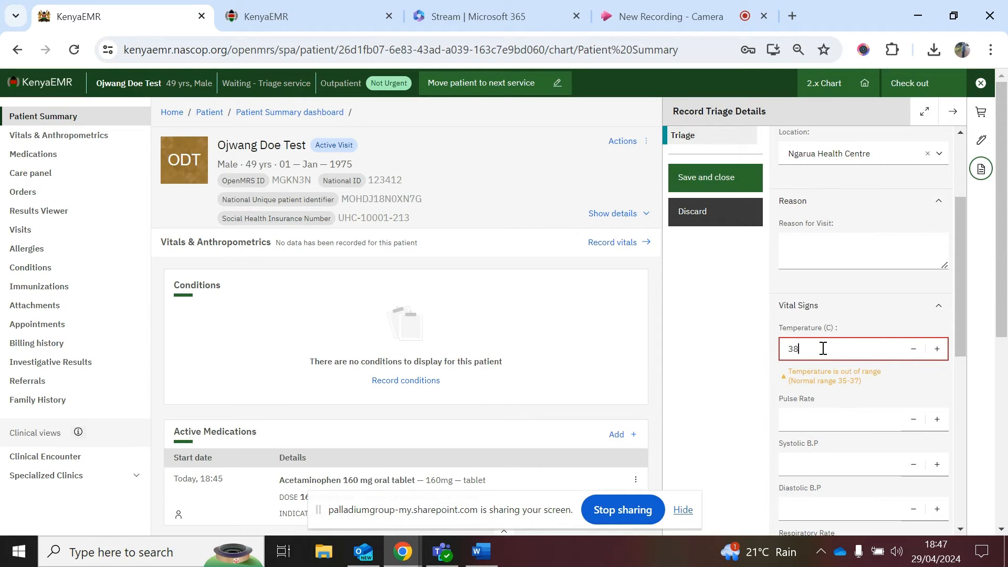
pyautogui.press('BackSpace')
pyautogui.scroll(-1, 821, 368)
pyautogui.scroll(-1, 822, 370)
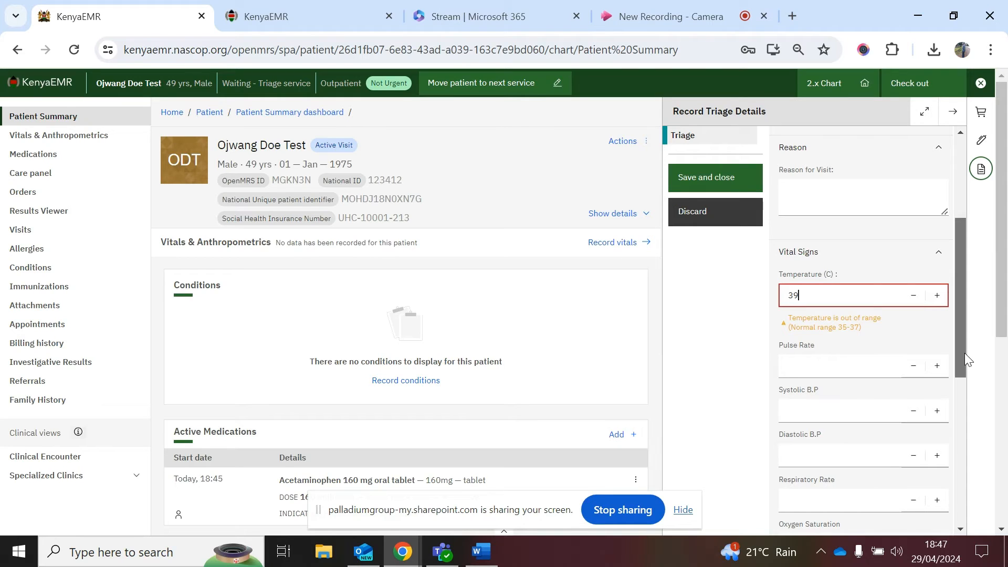
pyautogui.moveTo(965, 353); pyautogui.dragTo(973, 400)
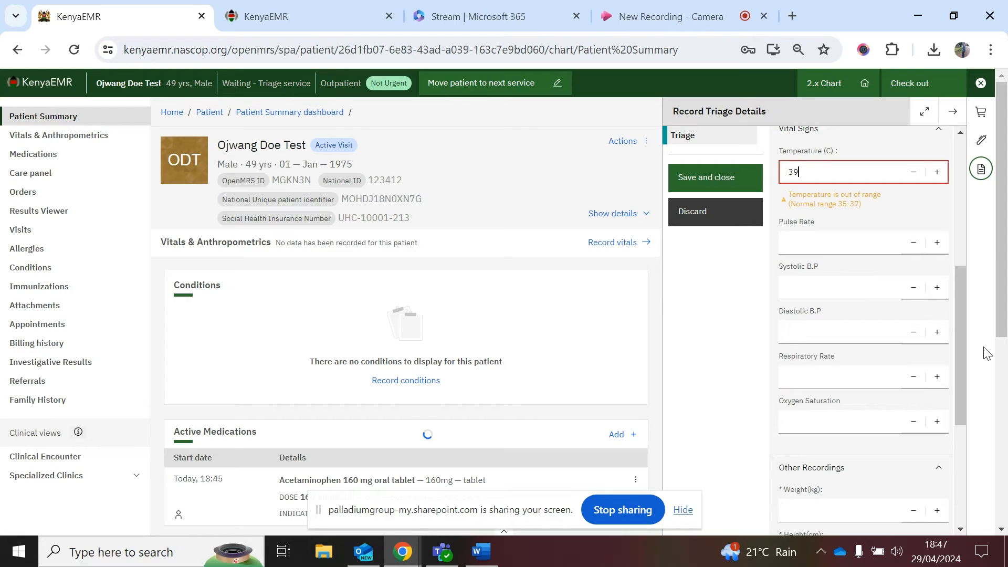
pyautogui.scroll(-1, 962, 341)
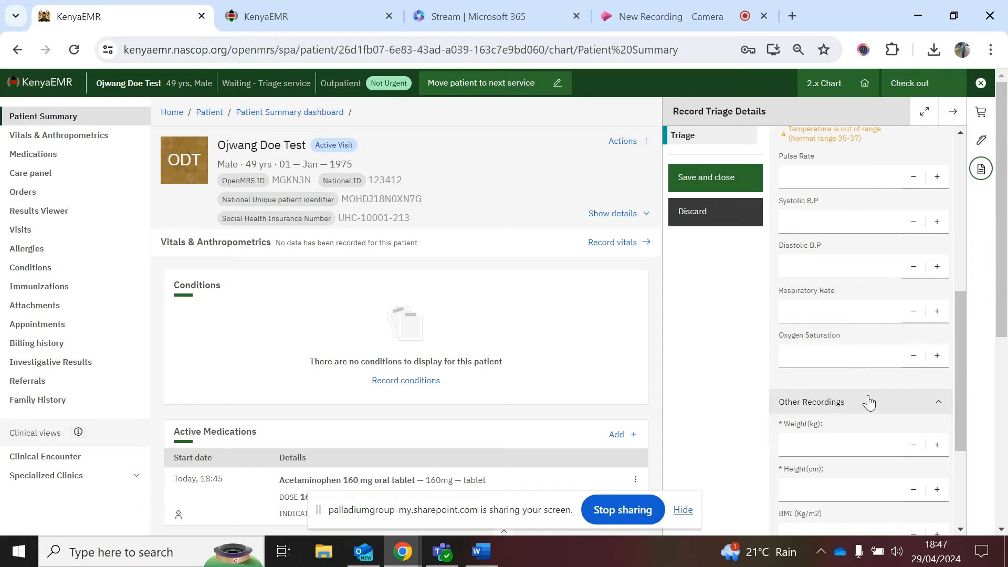
pyautogui.scroll(-2, 862, 403)
# Step: Enter weight 67 kg and height 167 cm, then save the triage form
pyautogui.click(808, 353)
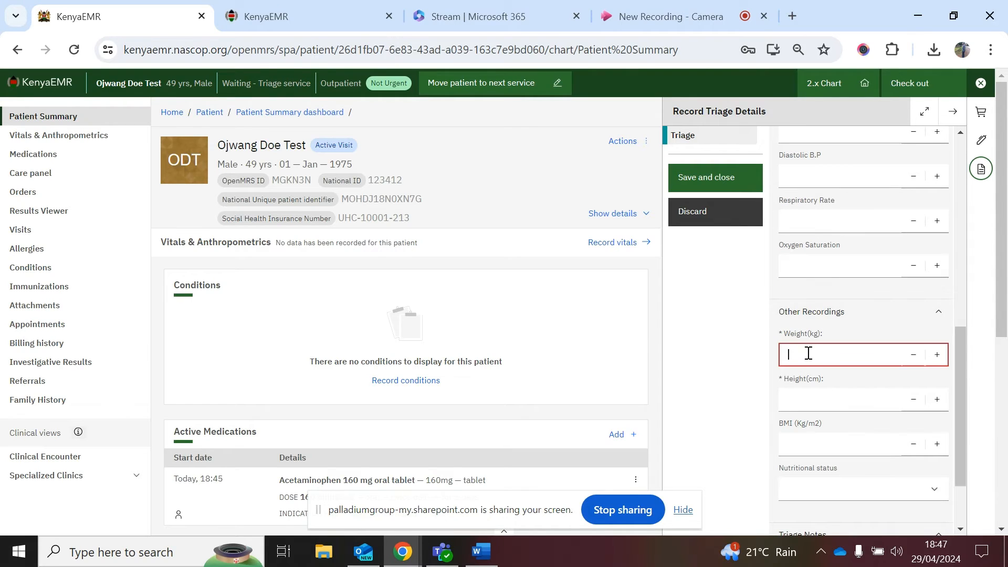
pyautogui.write('67')
pyautogui.click(815, 399)
pyautogui.write('167')
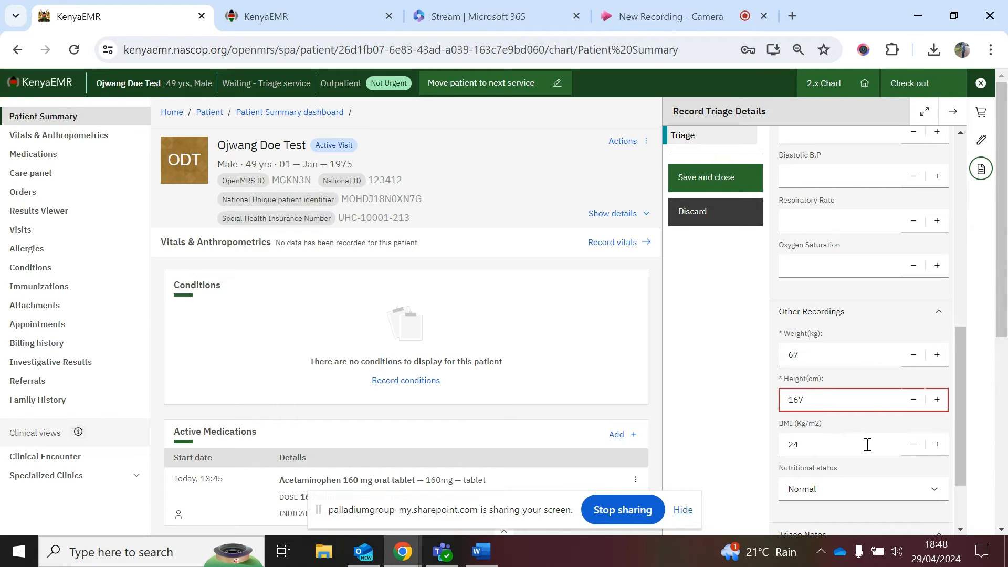
pyautogui.moveTo(953, 383); pyautogui.dragTo(959, 442)
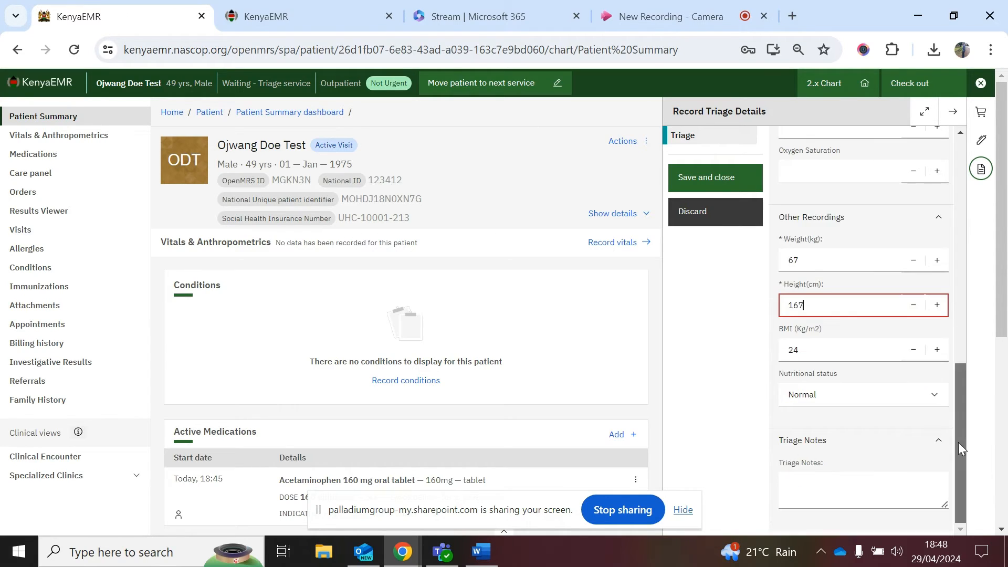
pyautogui.click(715, 178)
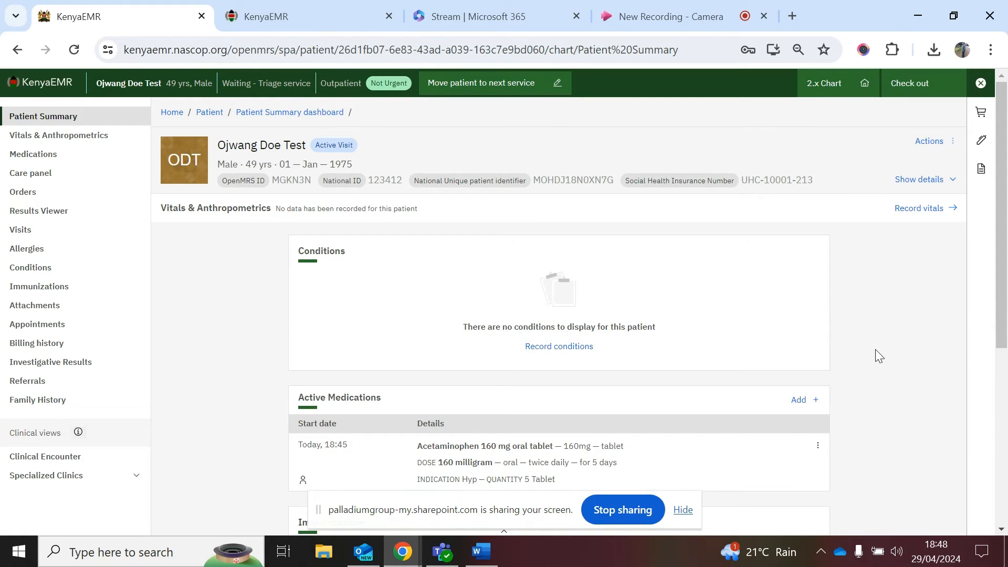
# Step: Scroll through the patient summary, then press F11 to show Active Visits fullscreen
pyautogui.scroll(-2, 875, 350)
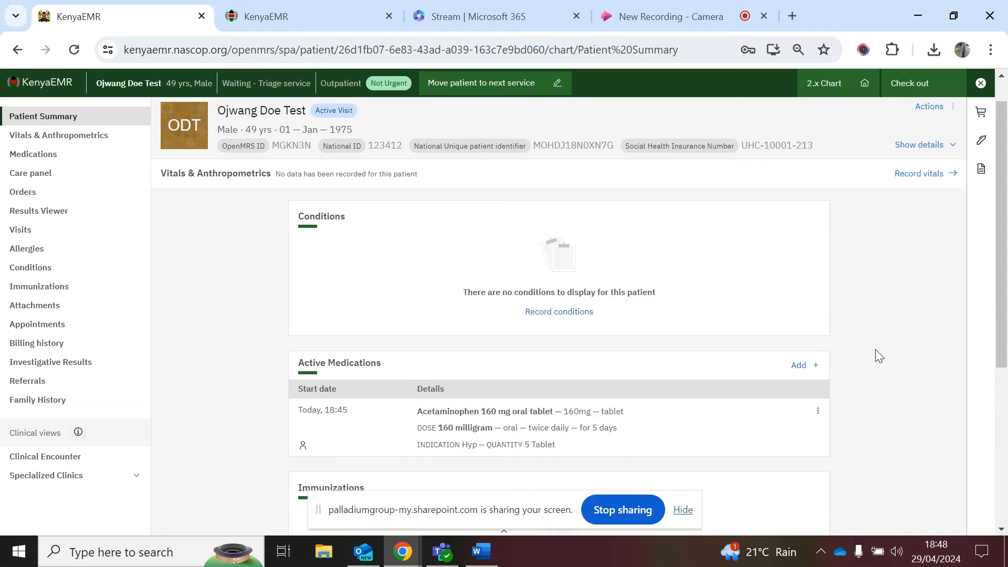
pyautogui.scroll(-1, 875, 349)
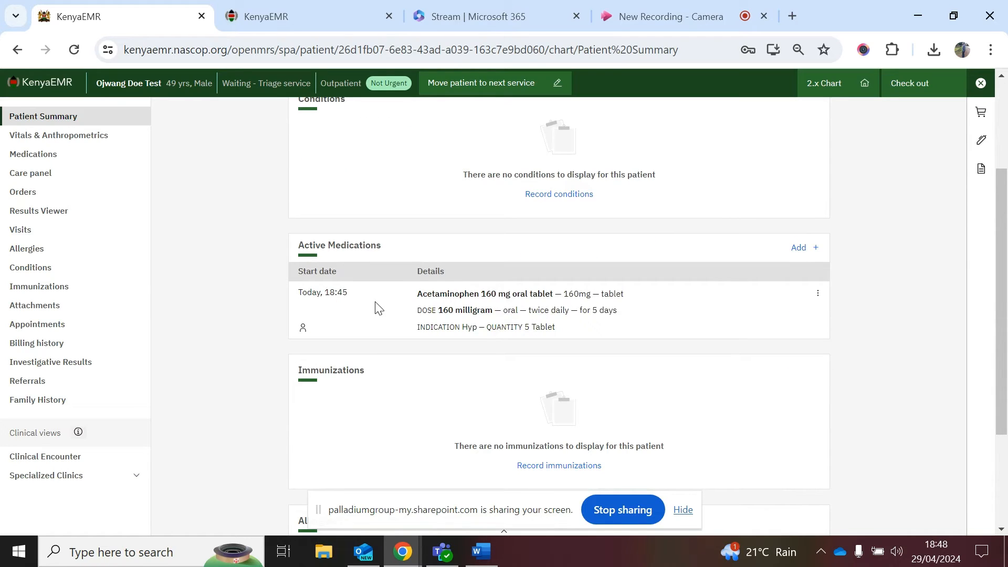
pyautogui.scroll(-2, 498, 388)
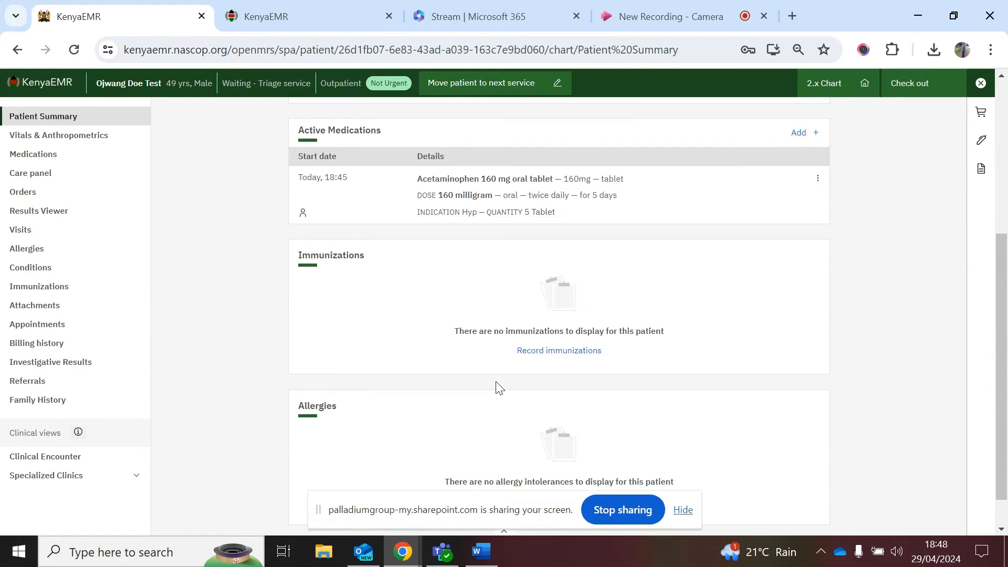
pyautogui.scroll(2, 509, 371)
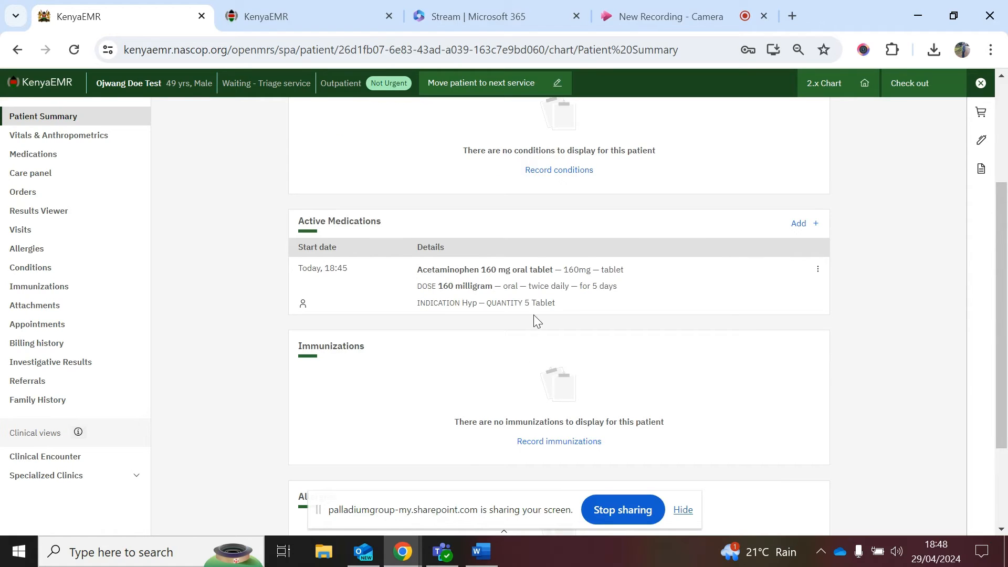
pyautogui.scroll(1, 533, 314)
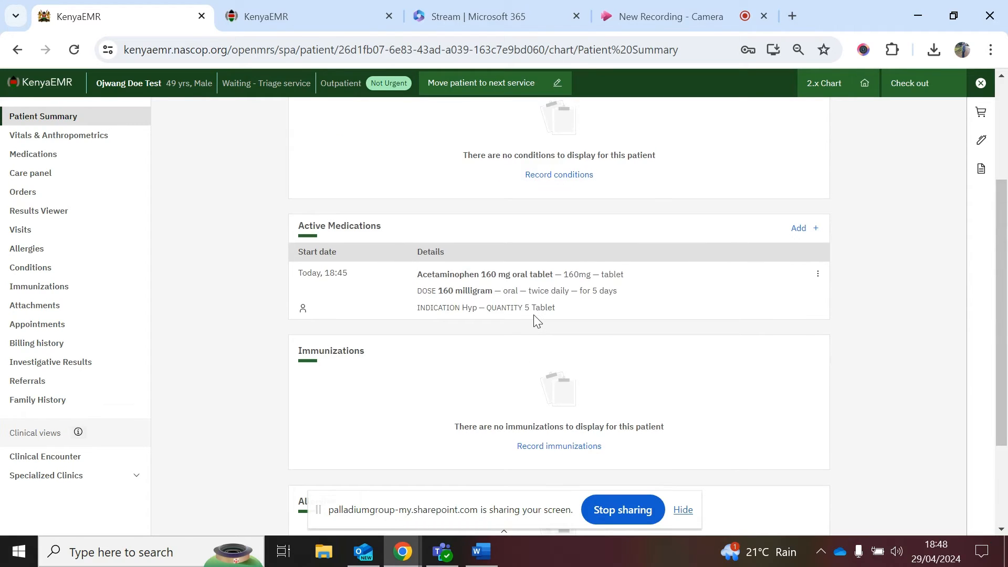
pyautogui.scroll(1, 533, 314)
pyautogui.scroll(3, 535, 319)
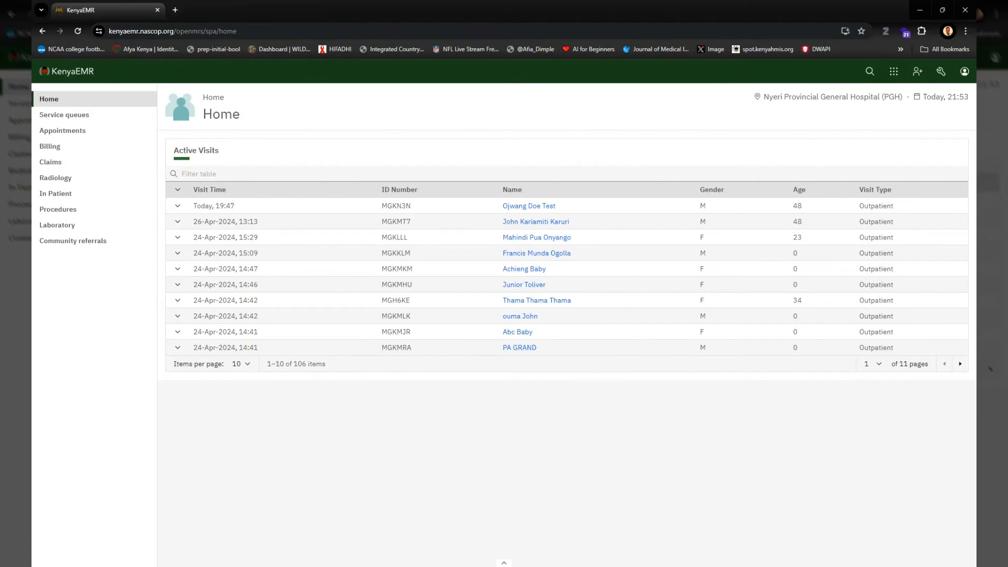
pyautogui.press('F11')
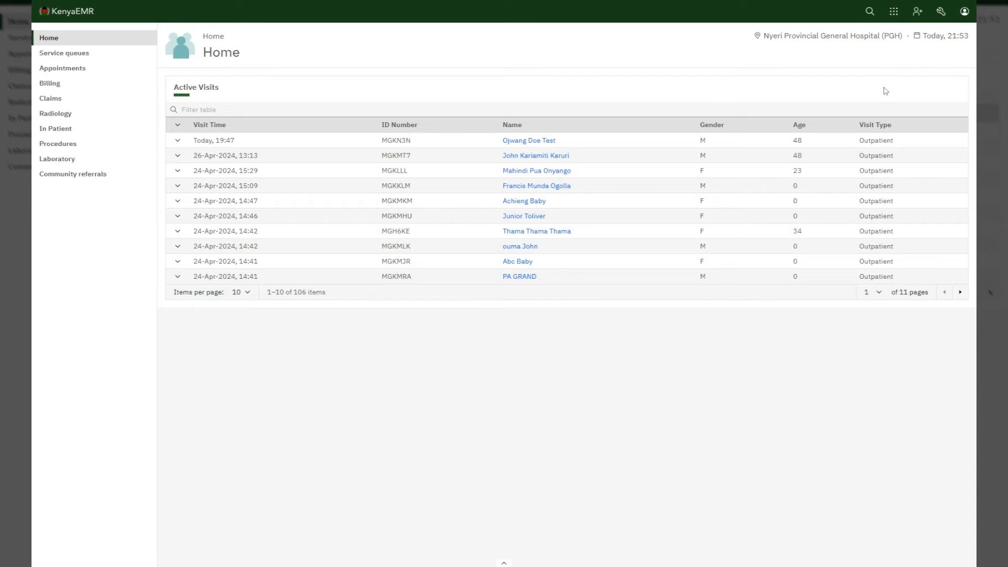
# Step: Launch the Dispensing App from the modules grid to list the 25 active prescriptions
pyautogui.click(894, 12)
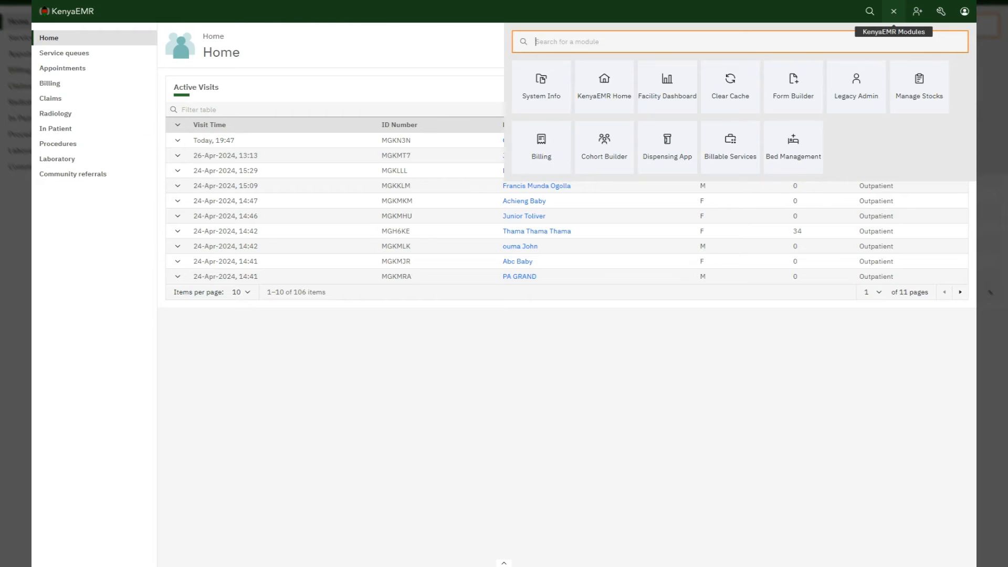
pyautogui.click(657, 166)
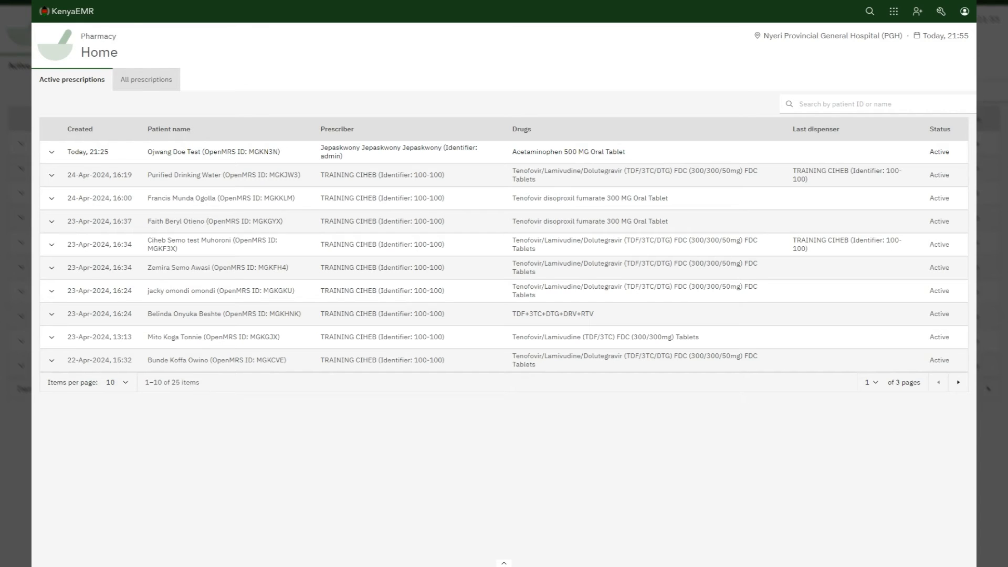
# Step: Search prescriptions by the patient's name and expand their Acetaminophen 500 MG Oral Tablet details
pyautogui.click(800, 104)
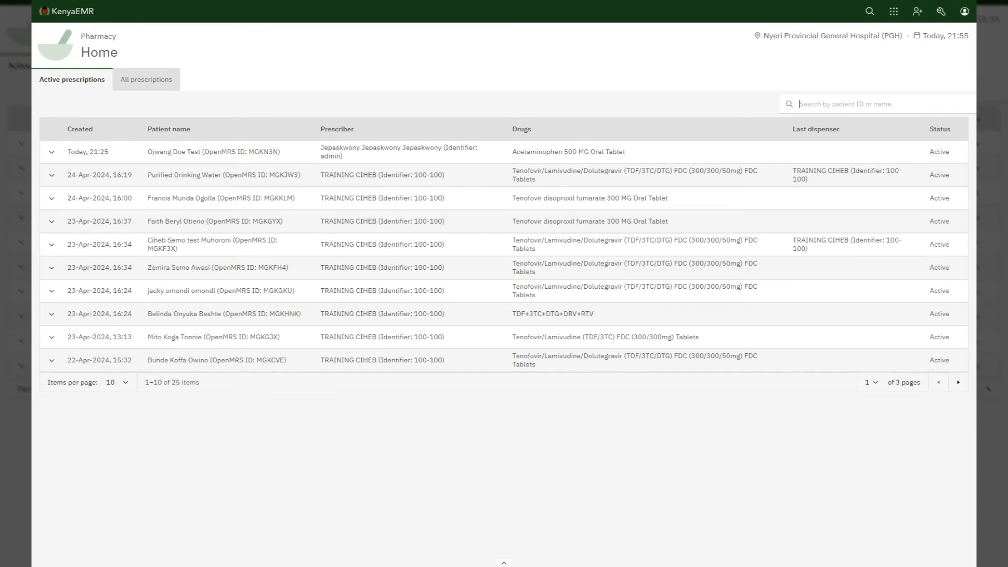
pyautogui.click(800, 104)
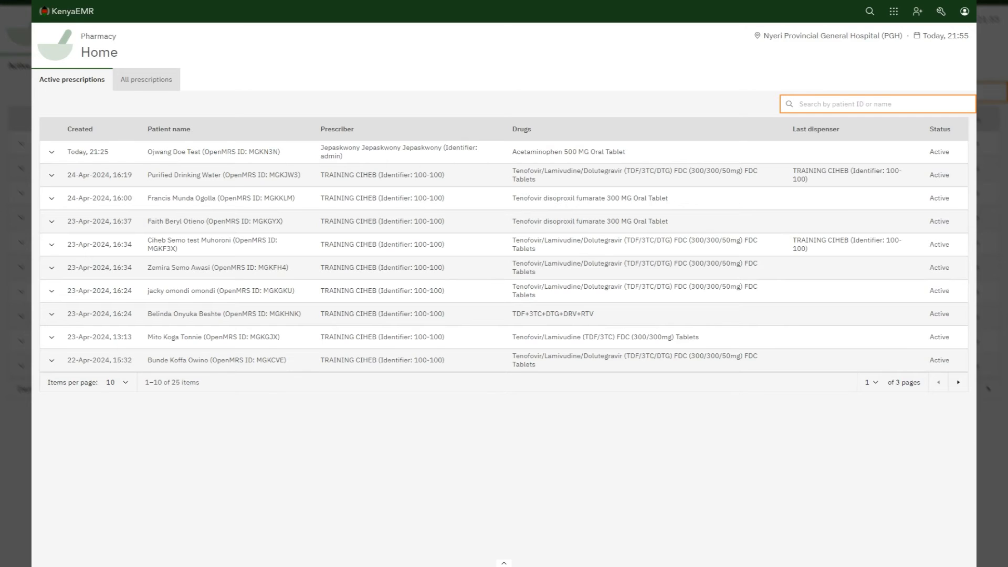
pyautogui.write('ojwan')
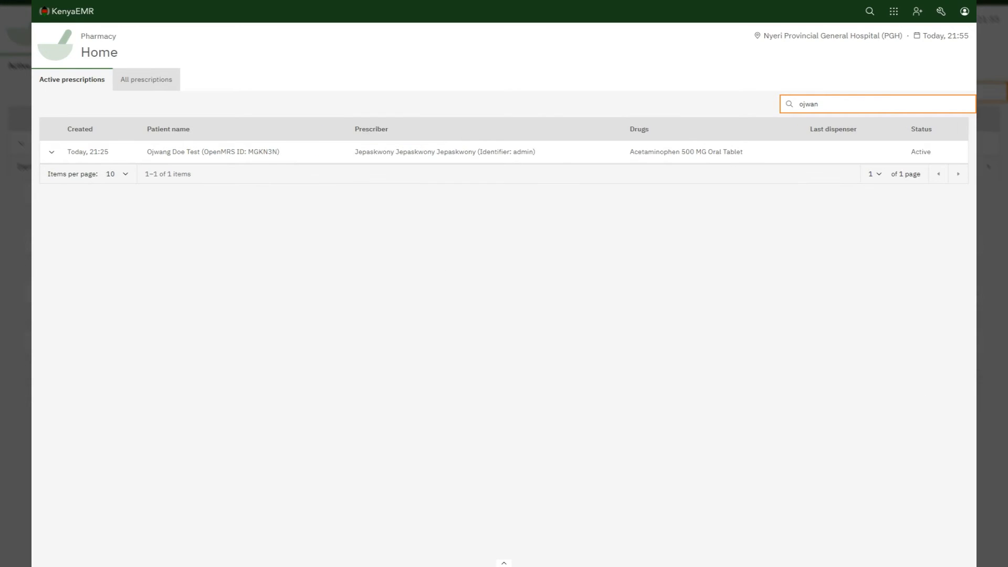
pyautogui.click(52, 154)
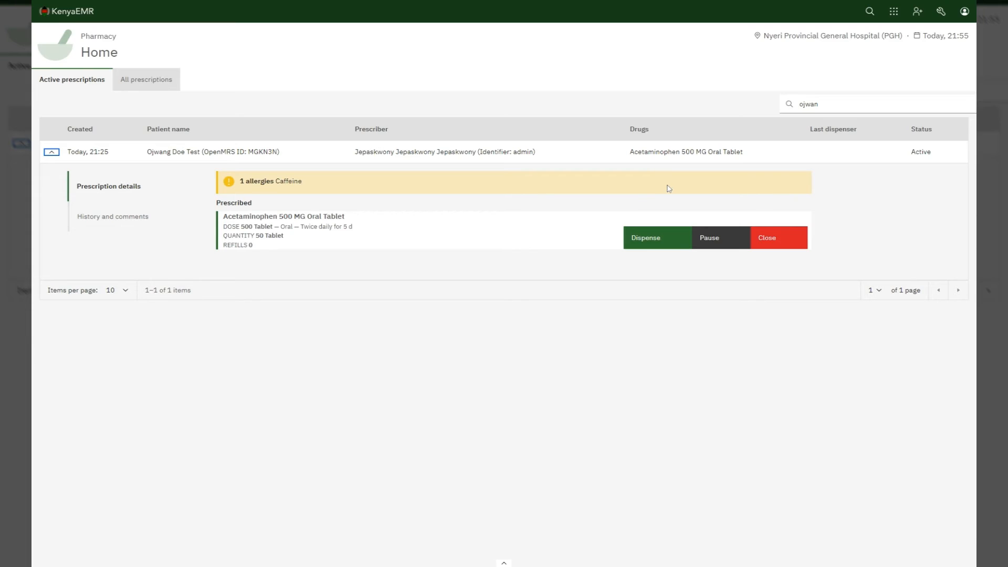
# Step: Dispense the Acetaminophen 500 MG prescription at quantity 50 Tablet and dismiss the success message
pyautogui.click(663, 235)
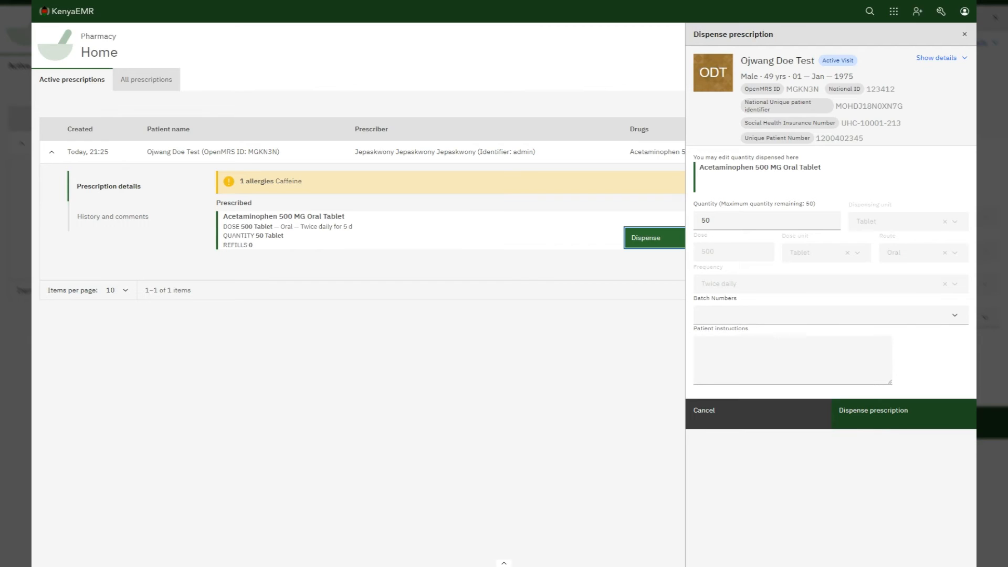
pyautogui.click(873, 423)
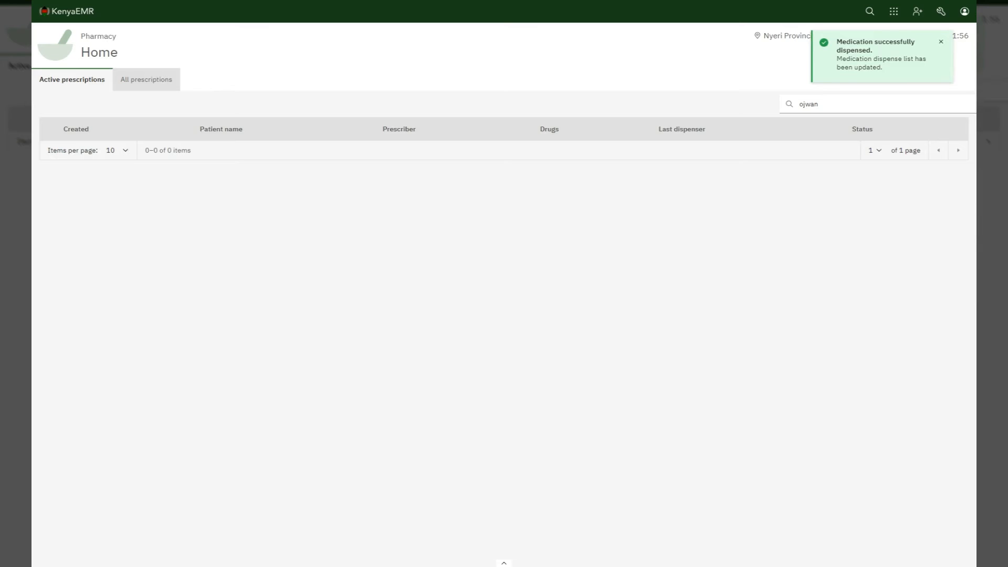
pyautogui.click(943, 44)
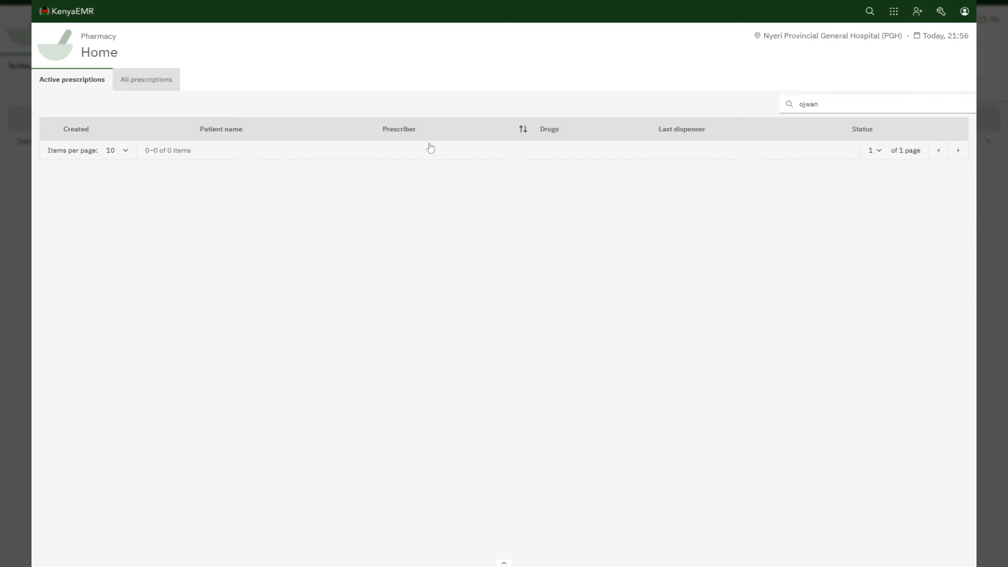
# Step: Confirm the prescription appears under All prescriptions, then go to Service queues from the home page
pyautogui.click(156, 76)
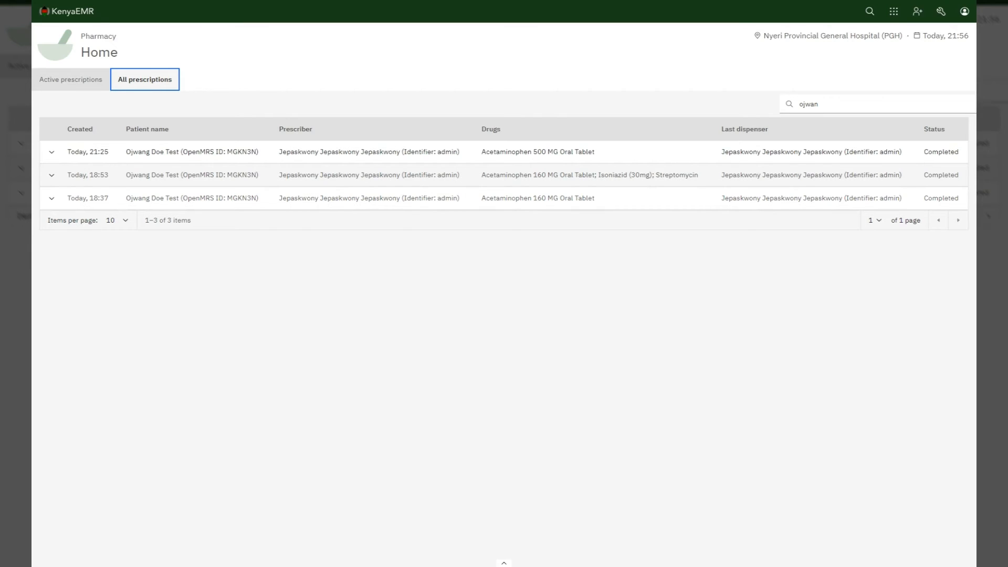
pyautogui.click(61, 16)
pyautogui.click(70, 54)
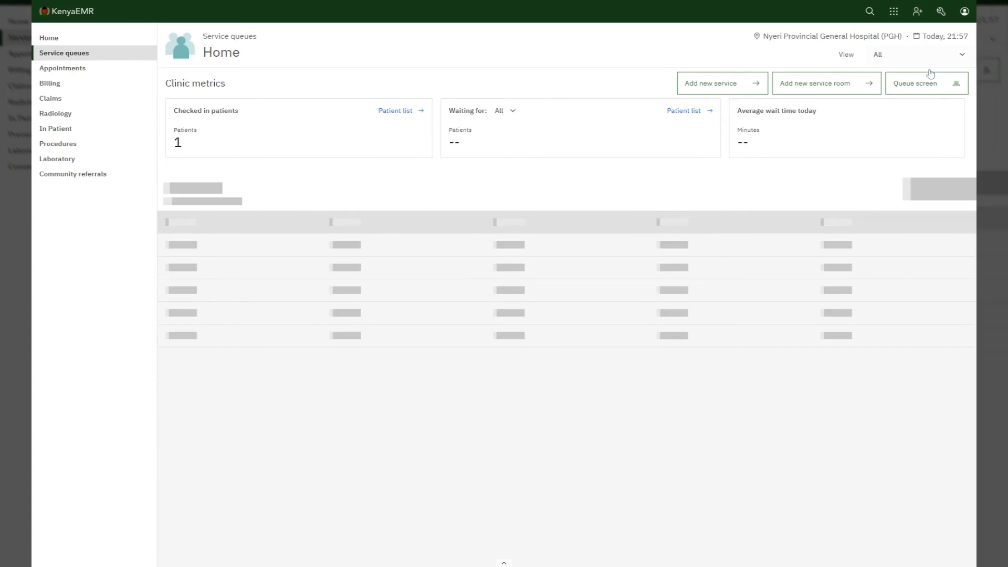
# Step: Switch the service queue view to Pharmacy
pyautogui.click(952, 60)
pyautogui.click(952, 60)
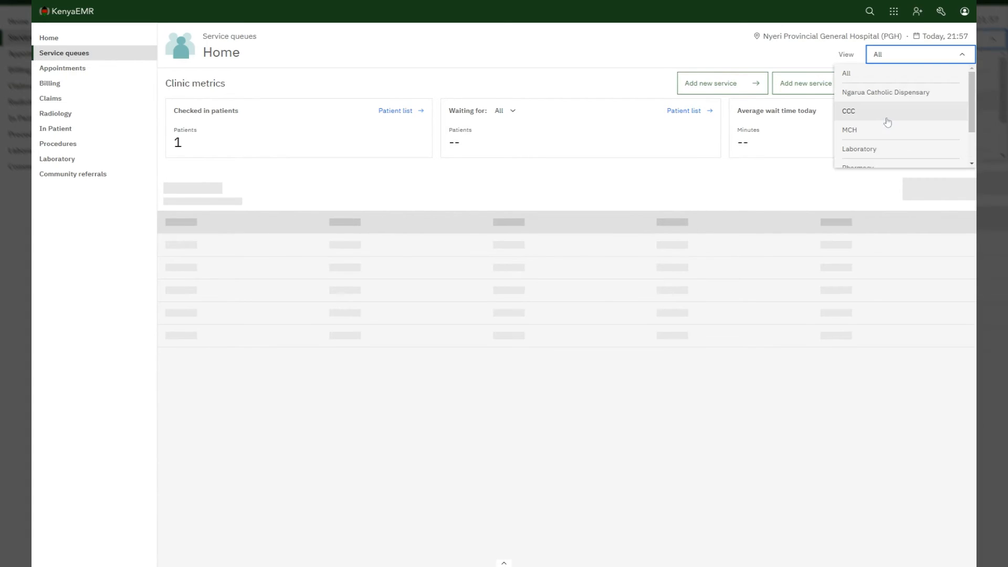
pyautogui.scroll(-1, 877, 125)
pyautogui.click(858, 121)
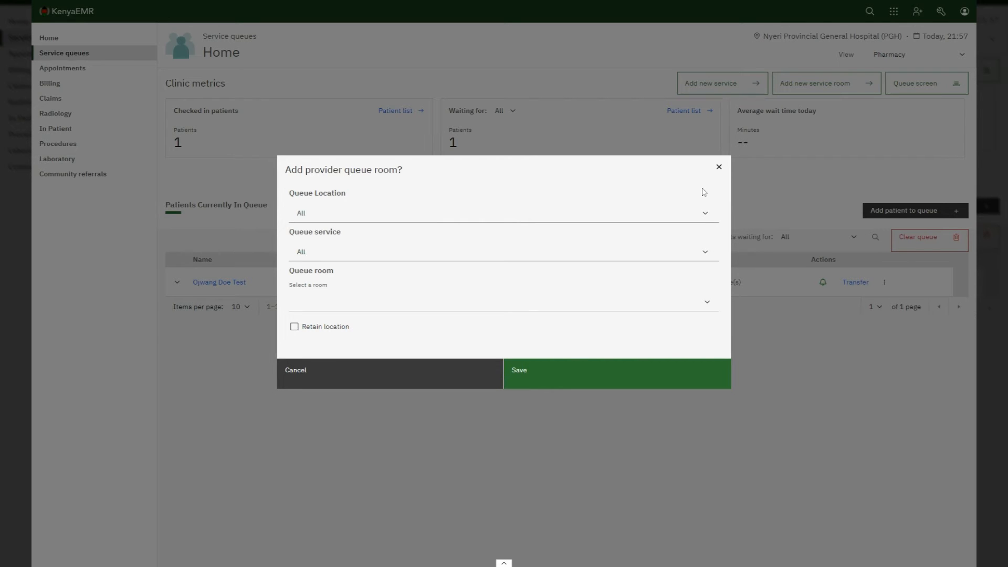
# Step: Save the provider queue room for the Pharmacy queue
pyautogui.click(706, 215)
pyautogui.click(706, 215)
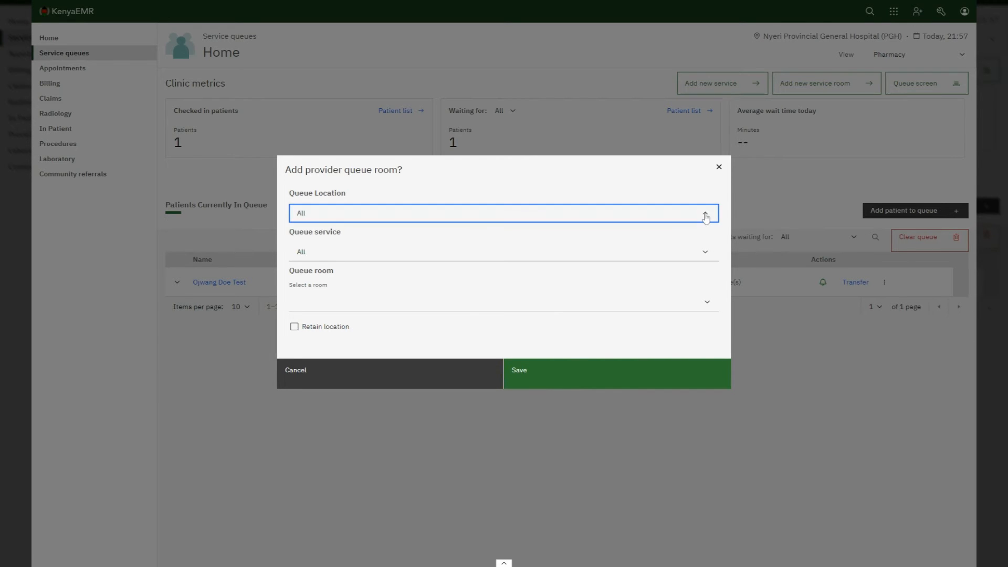
pyautogui.click(622, 375)
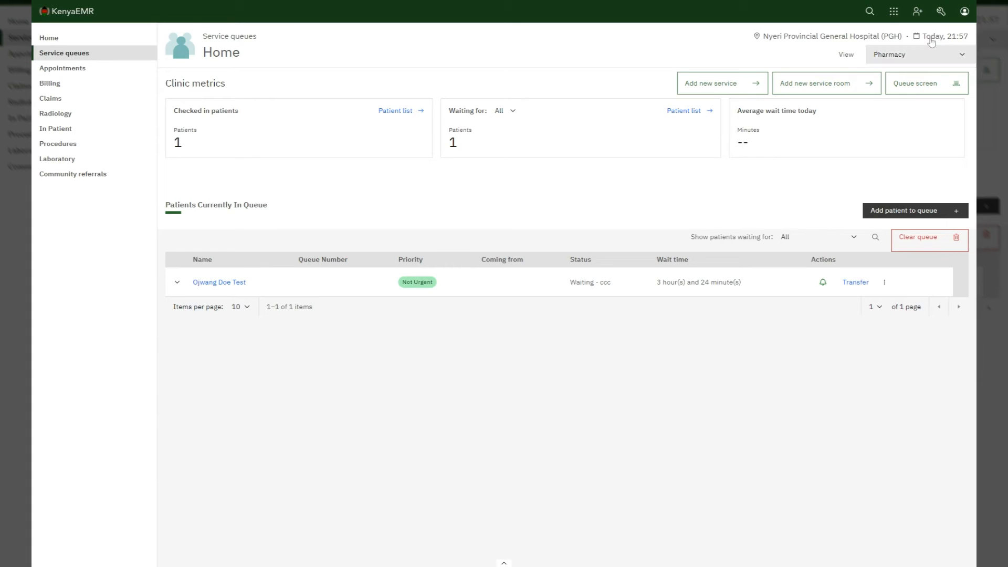
pyautogui.click(963, 14)
# Step: Log out and sign back in as the main store user at the Main store location
pyautogui.click(870, 122)
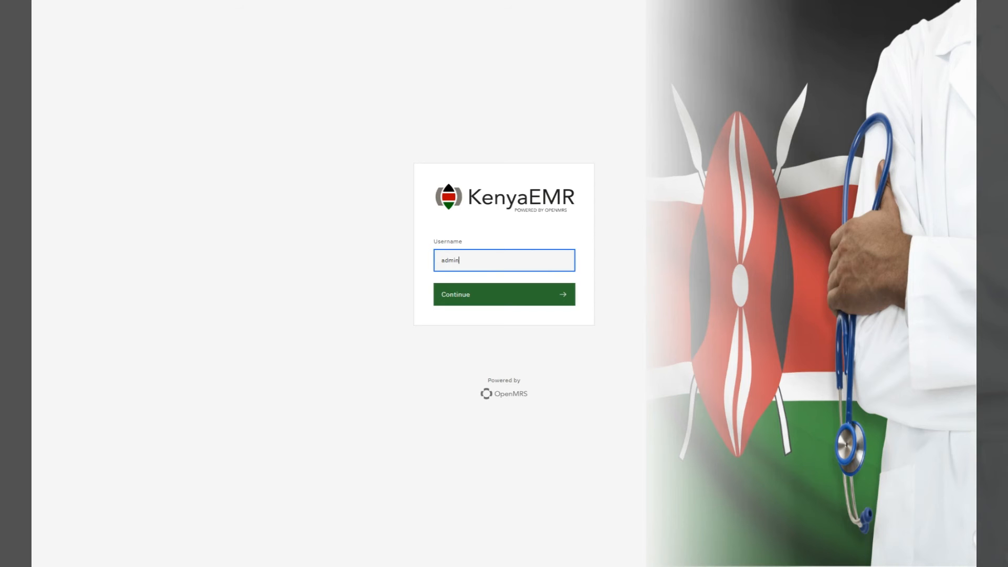
pyautogui.press('BackSpace')
pyautogui.press('BackSpace')
pyautogui.press('BackSpace')
pyautogui.press('BackSpace')
pyautogui.press('BackSpace')
pyautogui.write('mainstore')
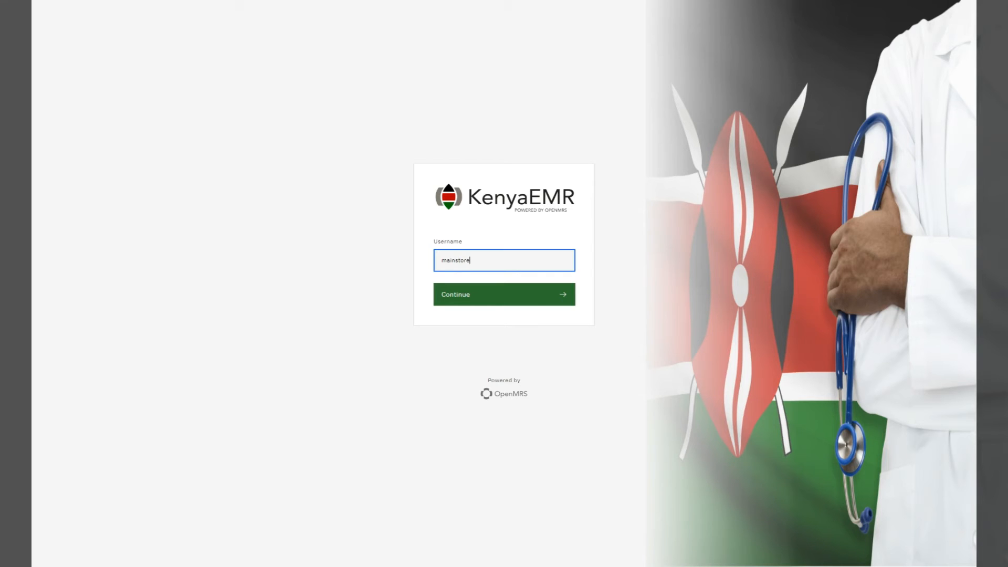
pyautogui.click(493, 301)
pyautogui.click(492, 300)
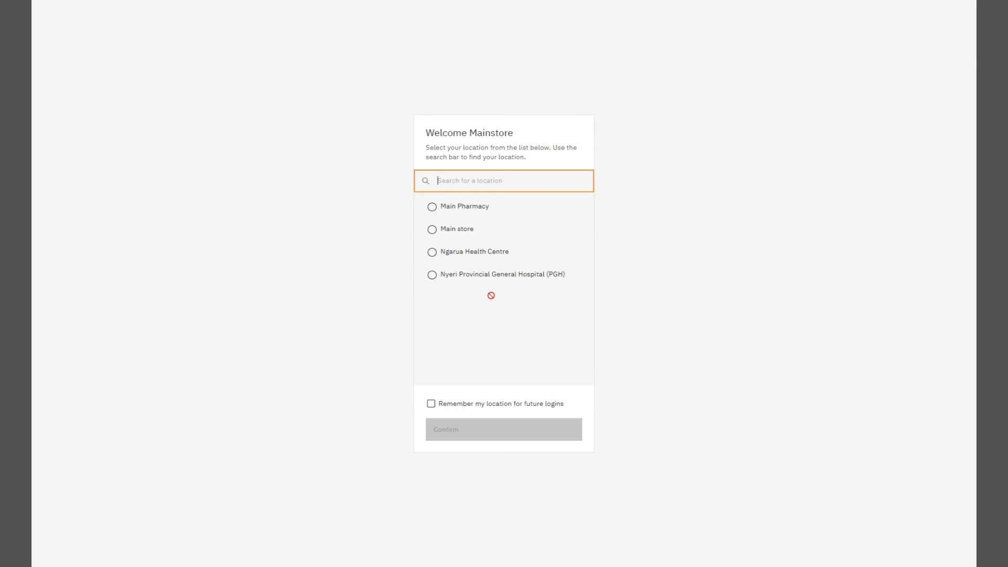
pyautogui.click(453, 233)
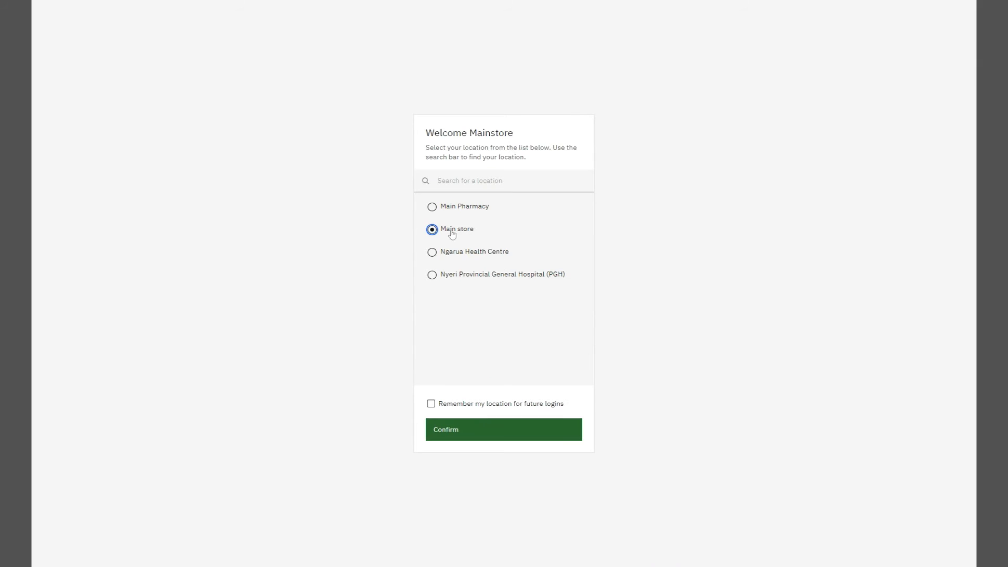
pyautogui.click(475, 433)
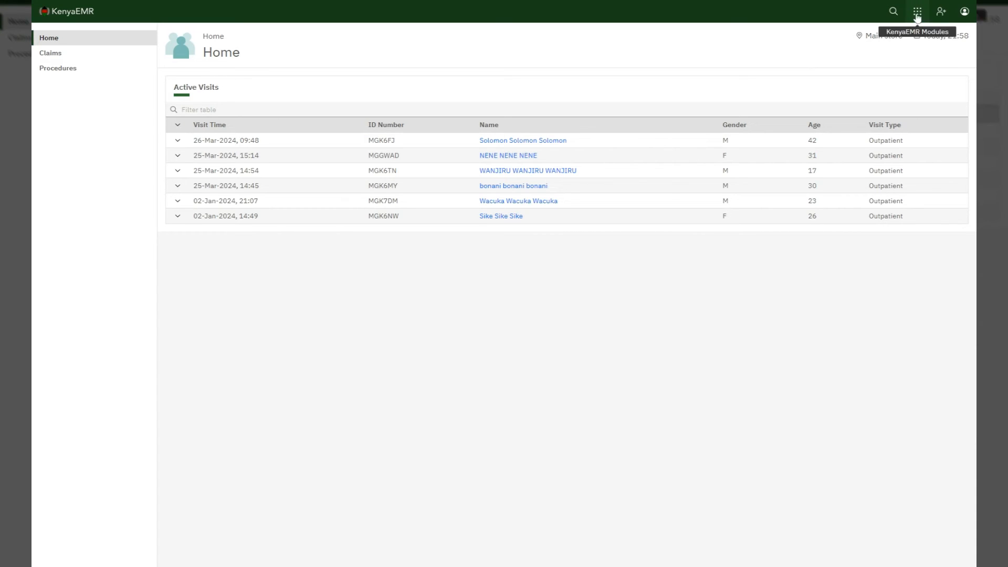
# Step: Open Manage Stocks from the modules grid and show the Stock Items list of 3346 items
pyautogui.click(917, 13)
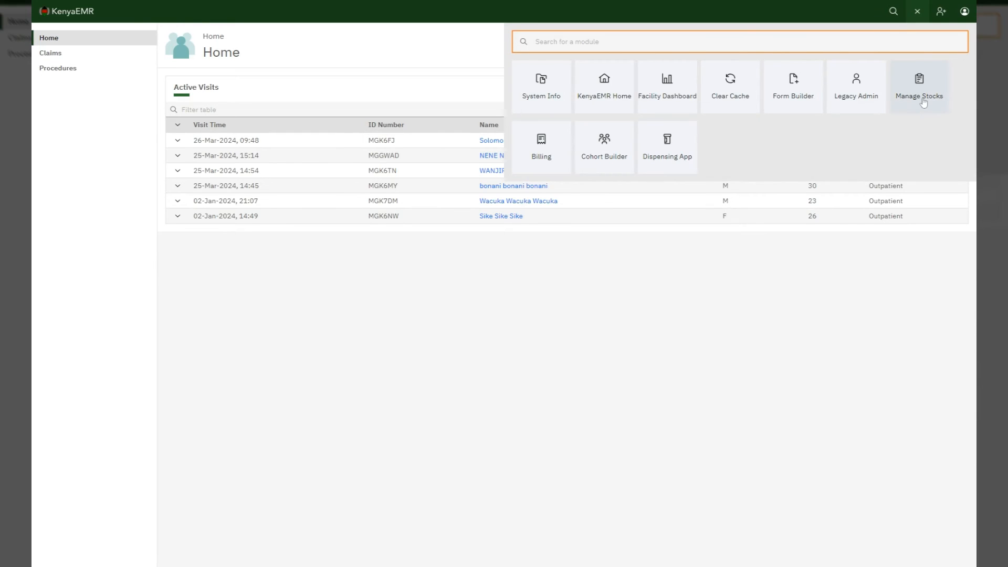
pyautogui.click(924, 102)
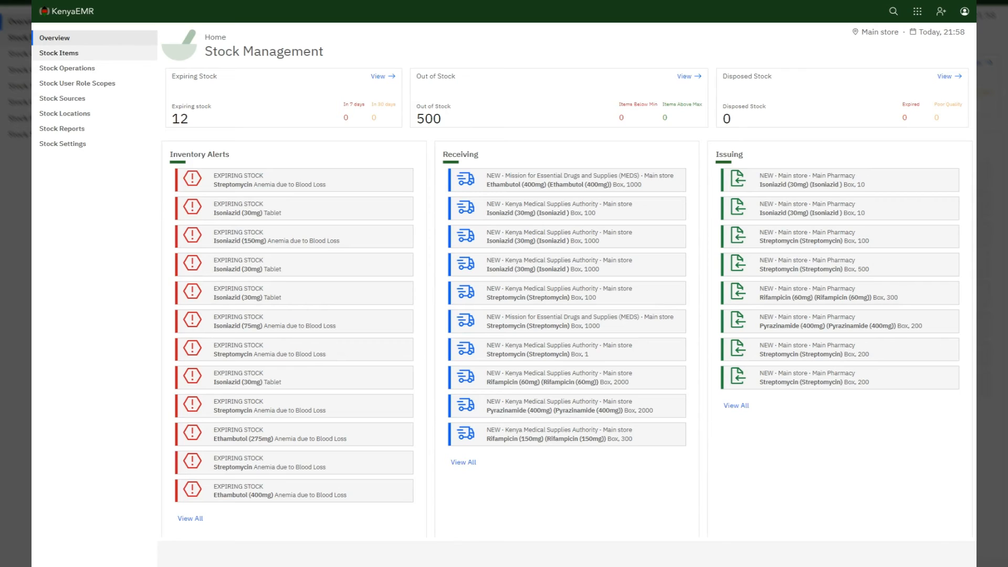
pyautogui.click(58, 54)
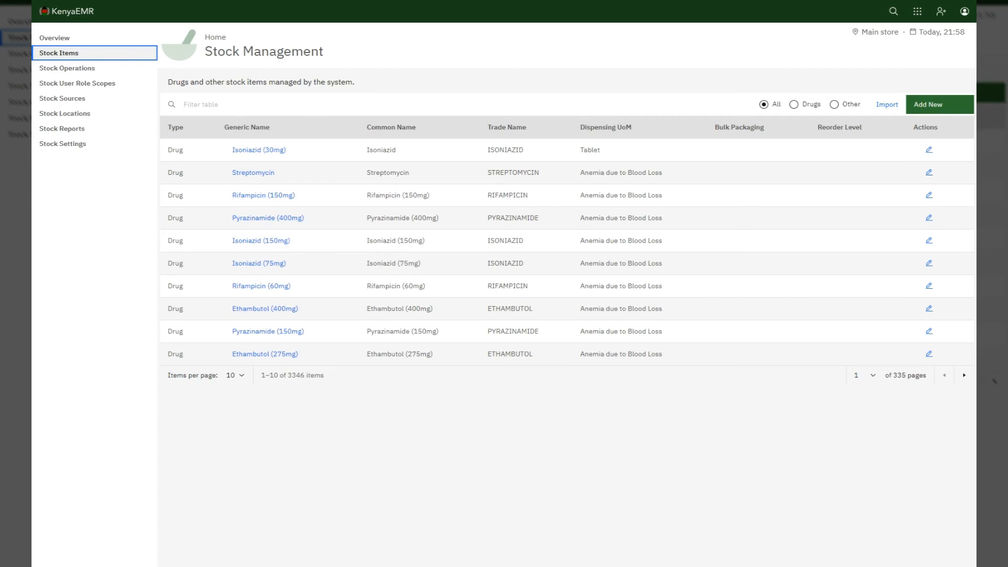
# Step: Start a new stock item with Item Type 'Other', then cancel it without saving
pyautogui.click(928, 105)
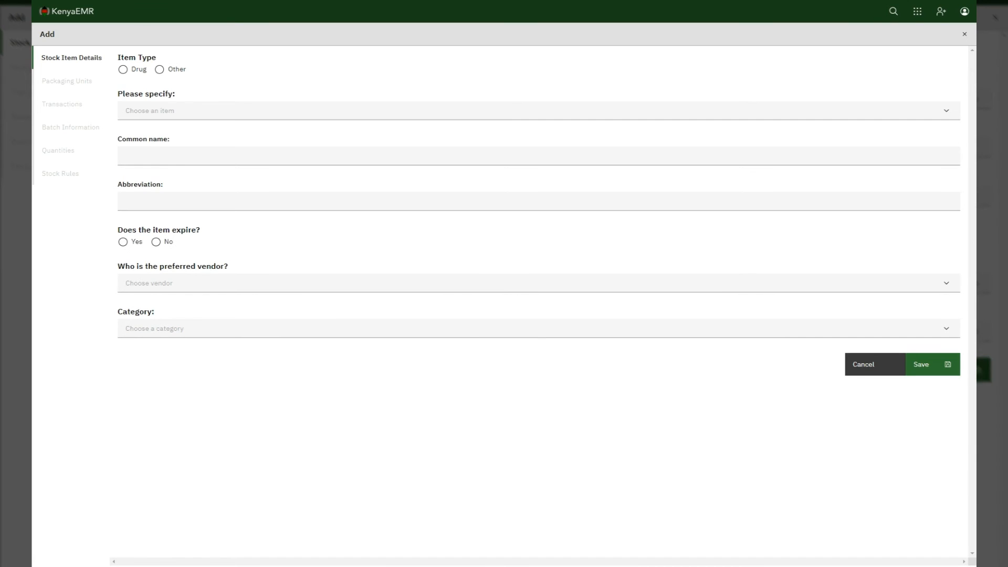
pyautogui.click(163, 71)
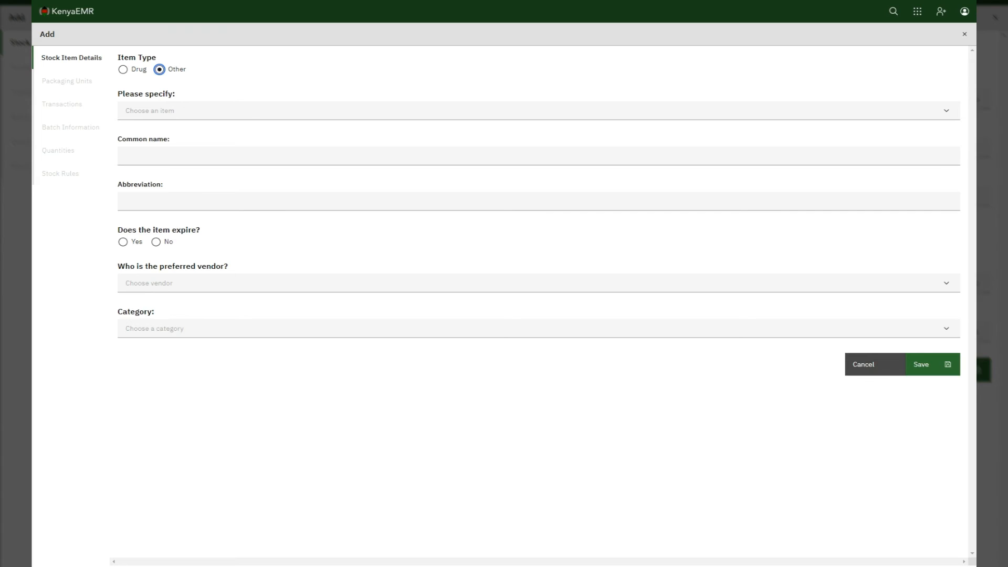
pyautogui.click(864, 364)
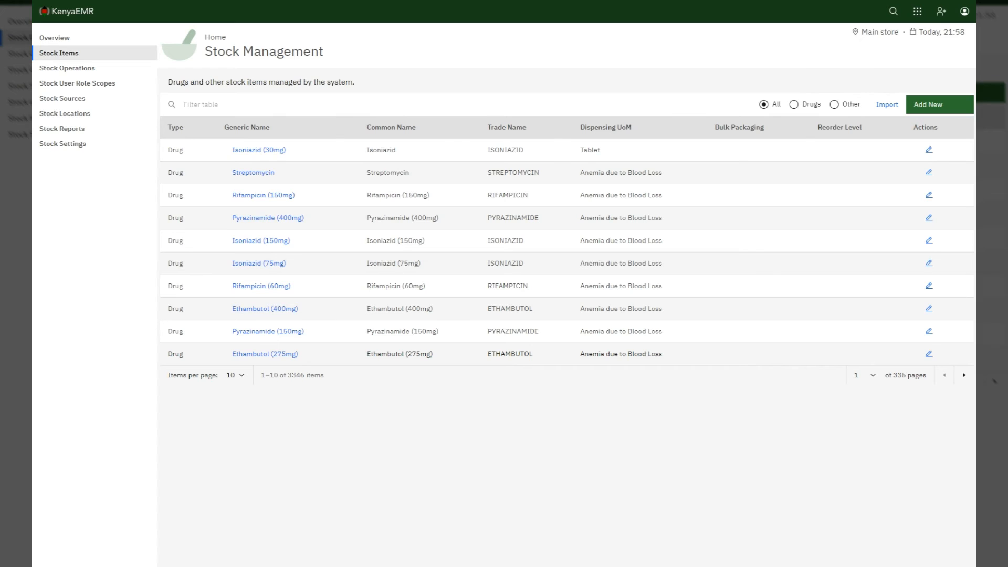
# Step: Cancel the stock item CSV import and switch to the Stock Operations list
pyautogui.click(887, 105)
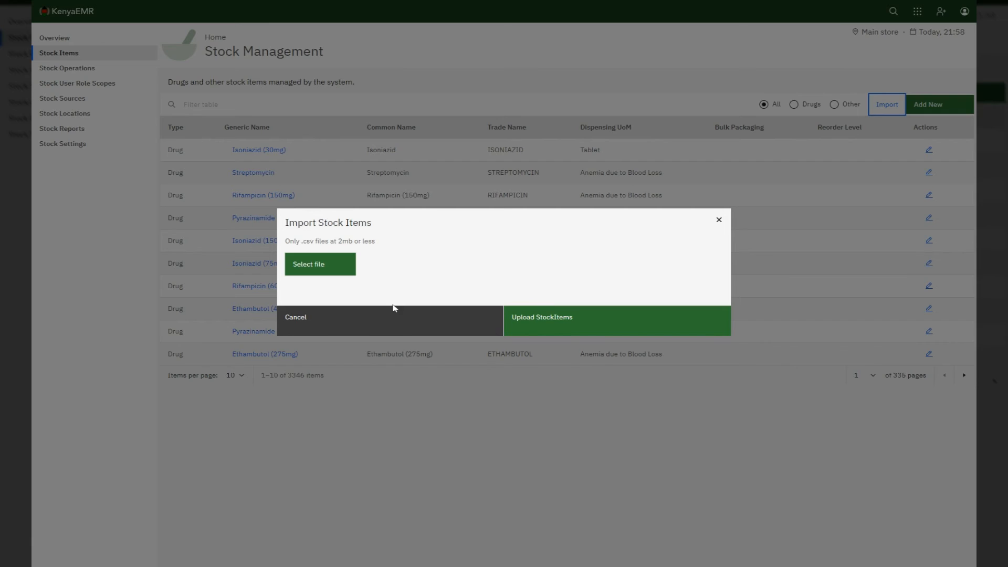
pyautogui.click(423, 329)
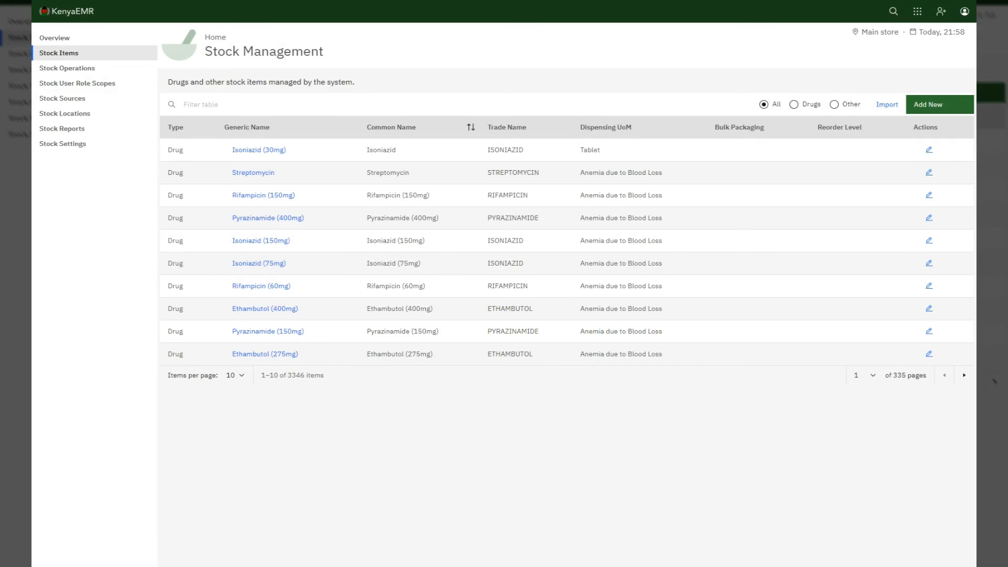
pyautogui.click(79, 68)
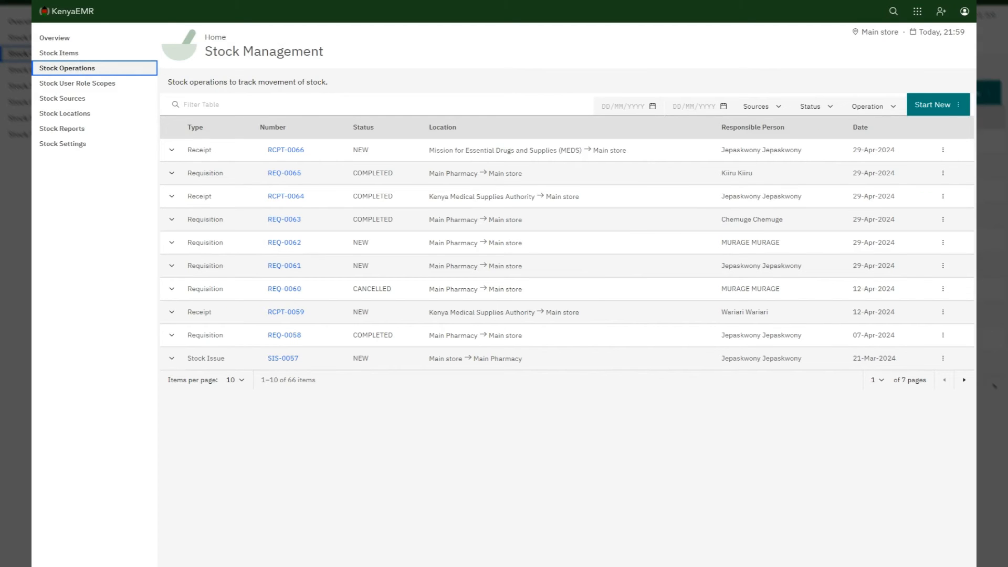
# Step: Review the Start New operation types, then open the Stock User Role Scopes page
pyautogui.click(927, 107)
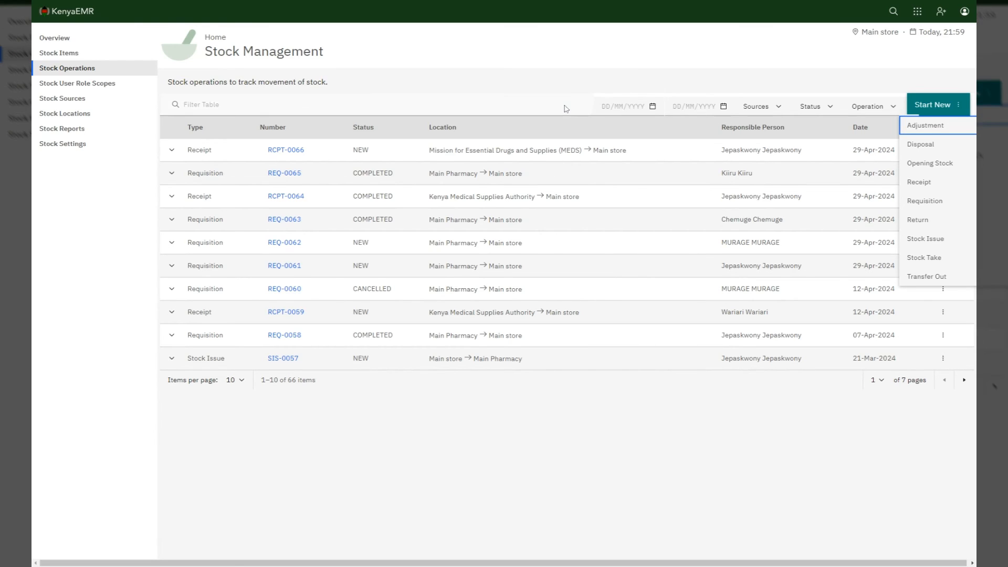
pyautogui.click(69, 84)
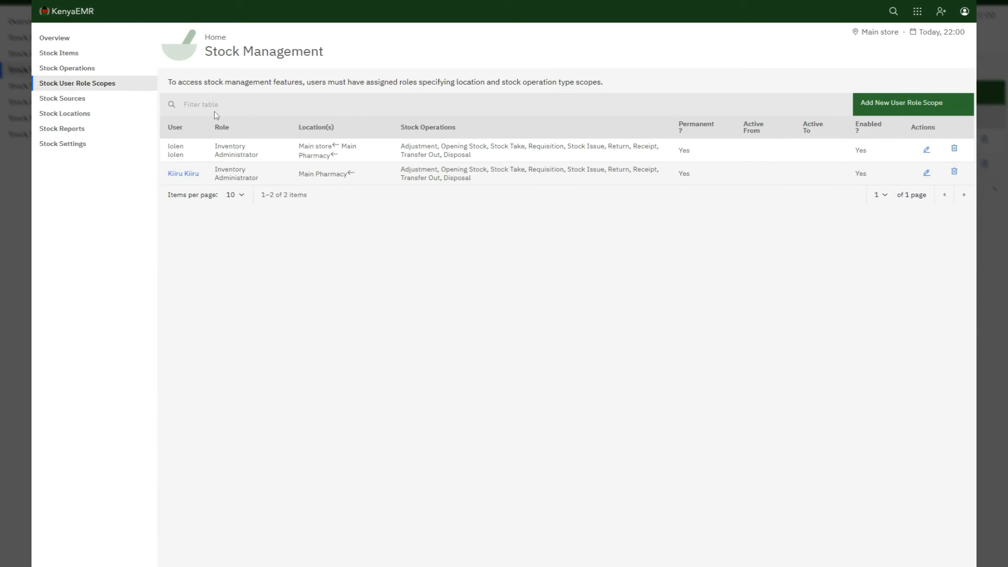
# Step: Start a new entry from the Stock User Role Scopes list
pyautogui.click(913, 103)
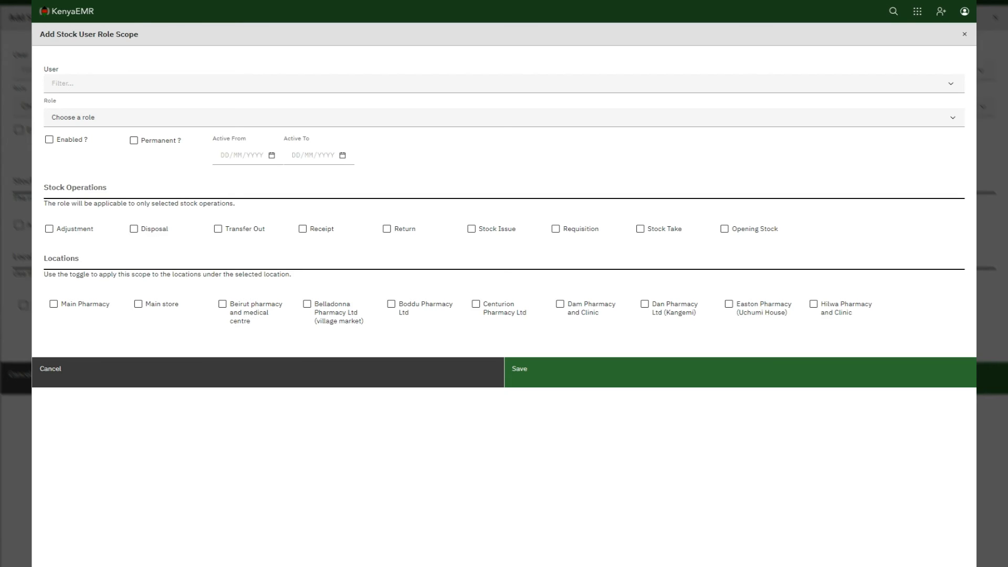
# Step: Mark the new role scope Enabled and Permanent, covering Transfer Out, Receipt and Stock Issue
pyautogui.click(49, 141)
pyautogui.click(60, 143)
pyautogui.click(134, 141)
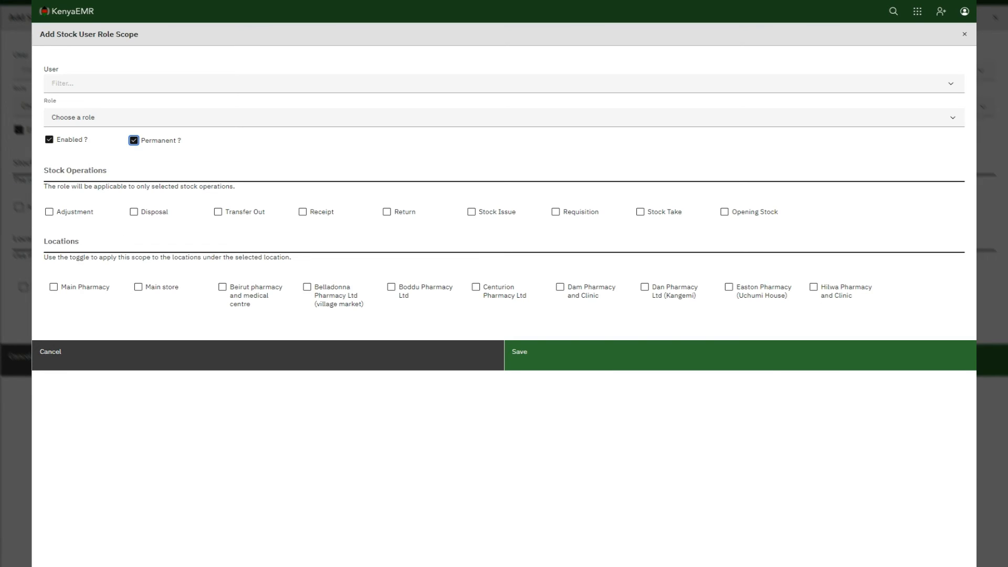
pyautogui.click(220, 218)
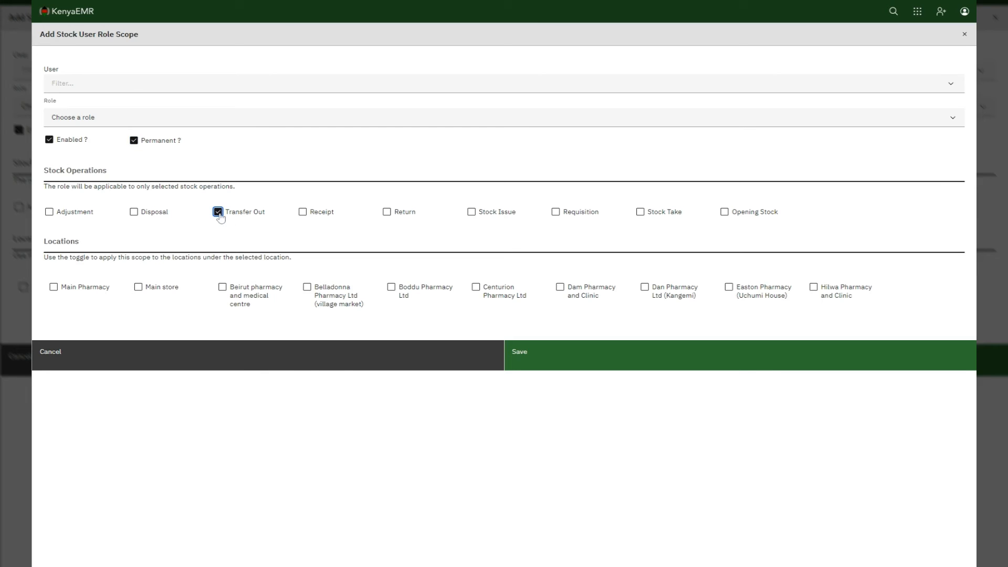
pyautogui.click(310, 220)
pyautogui.click(475, 215)
# Step: Apply the scope to Main Pharmacy and its sub-locations, then cancel the form unsaved
pyautogui.click(62, 293)
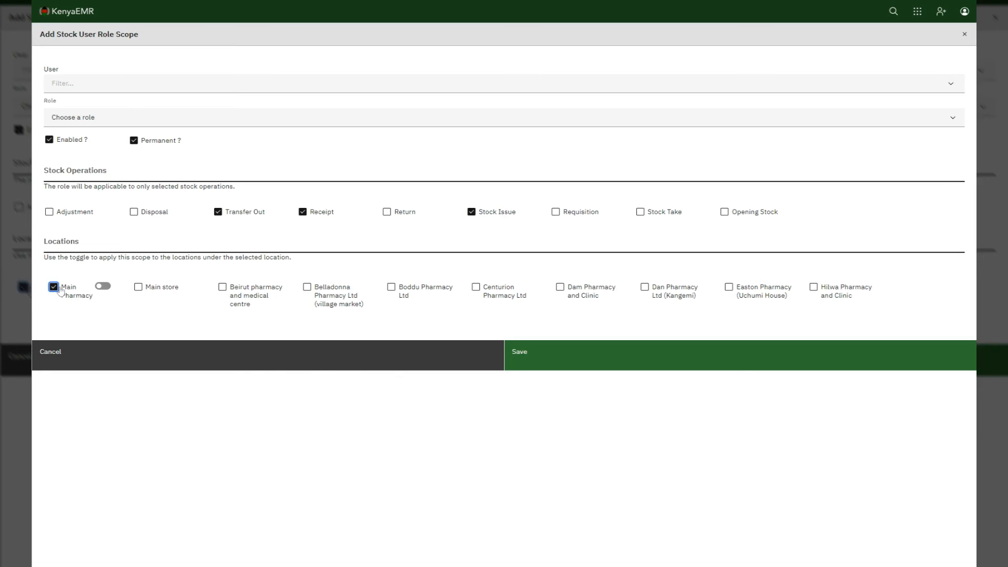
pyautogui.click(101, 287)
pyautogui.click(317, 360)
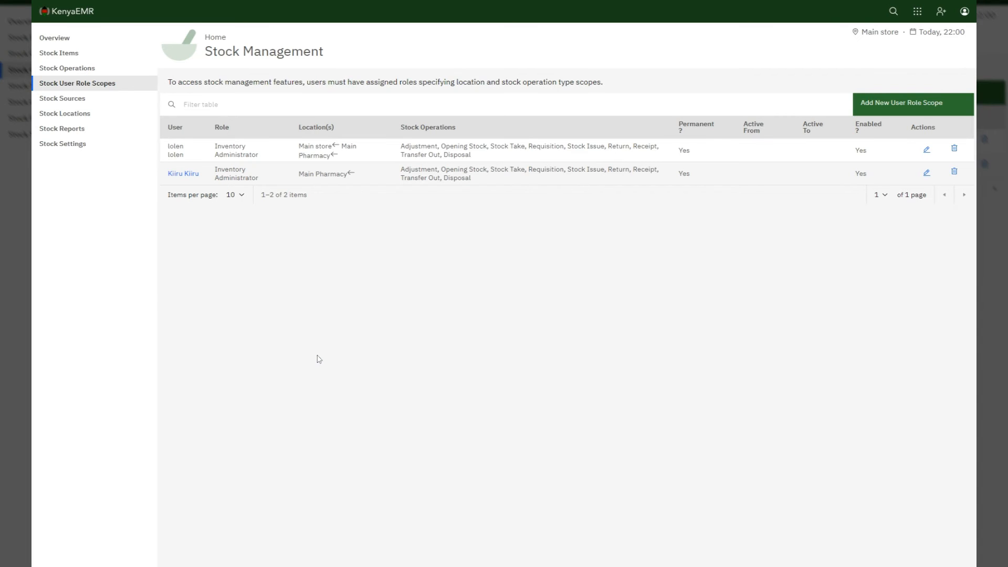
# Step: View the Stock Sources list, then the Stock Locations list
pyautogui.click(65, 101)
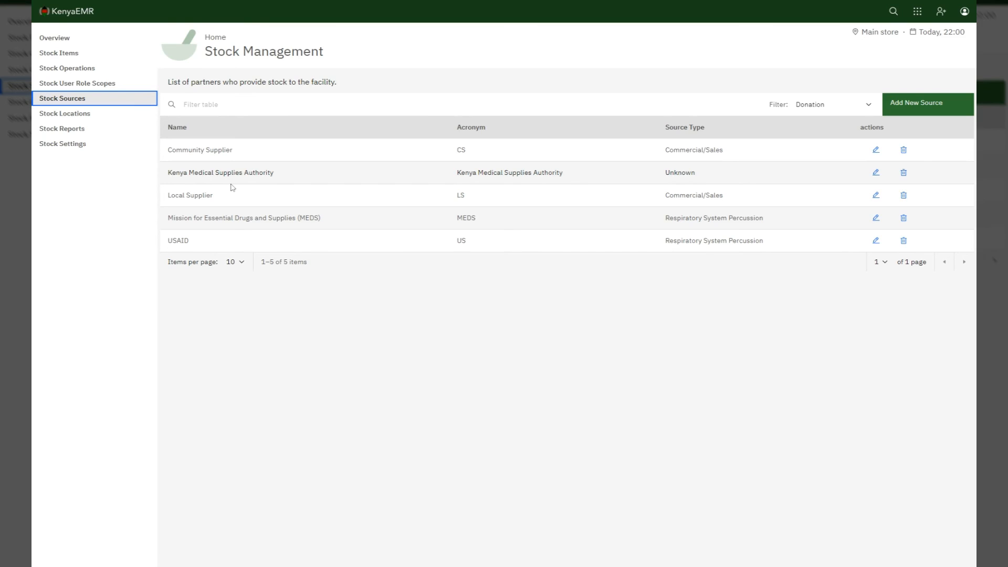
pyautogui.click(65, 116)
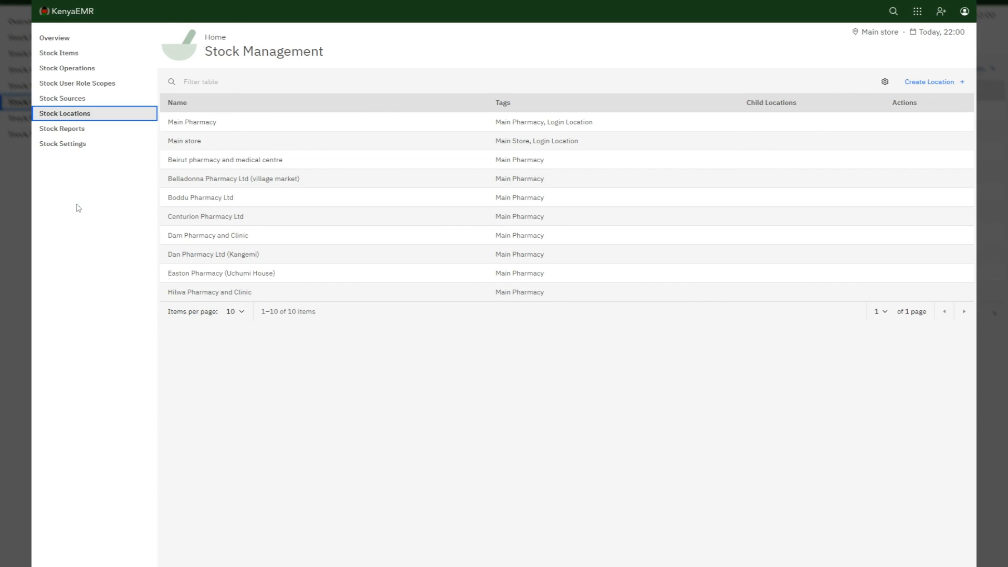
# Step: Move from the 10 stock locations to the Stock Reports page
pyautogui.click(71, 131)
pyautogui.click(966, 100)
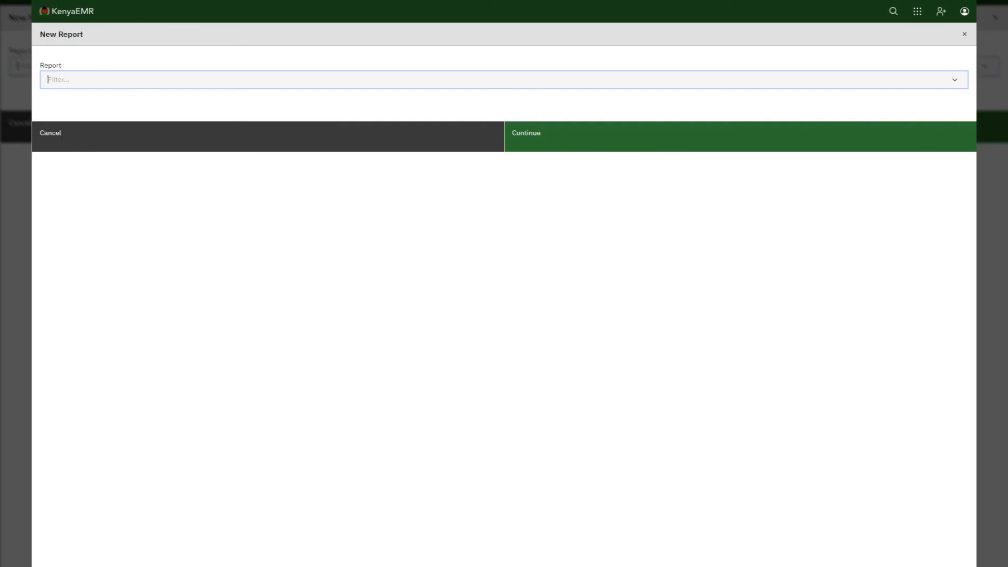
pyautogui.click(500, 79)
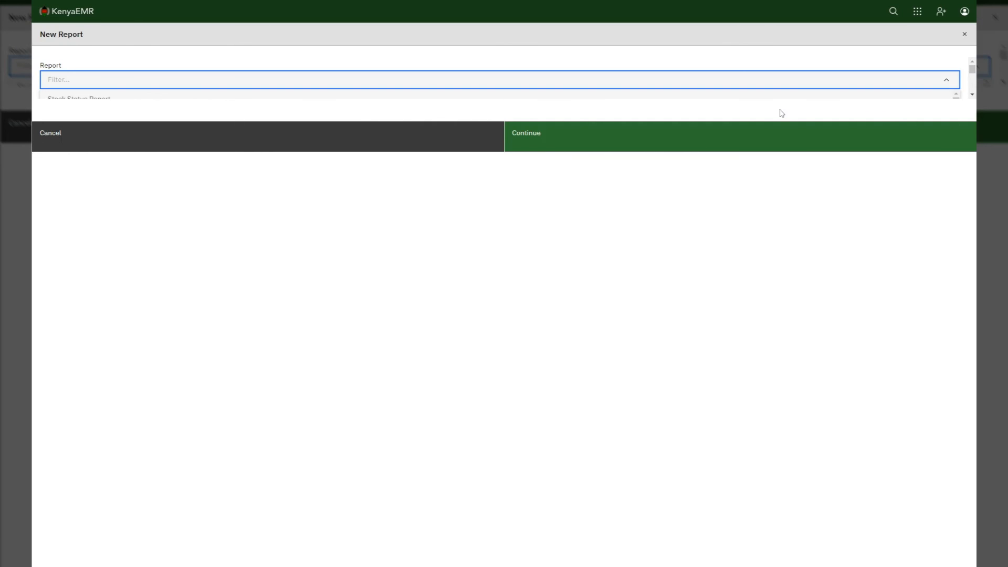
pyautogui.click(750, 98)
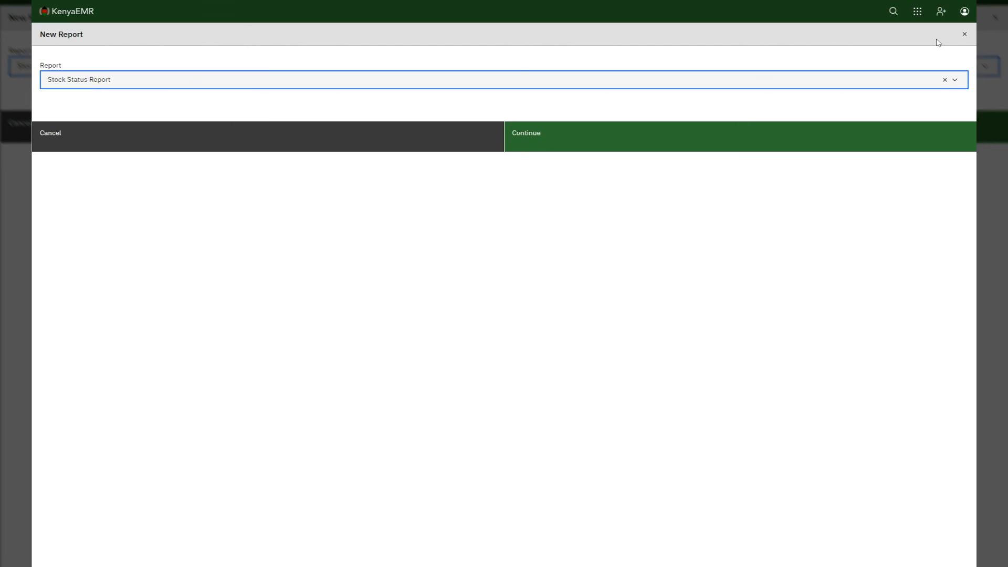
pyautogui.click(965, 35)
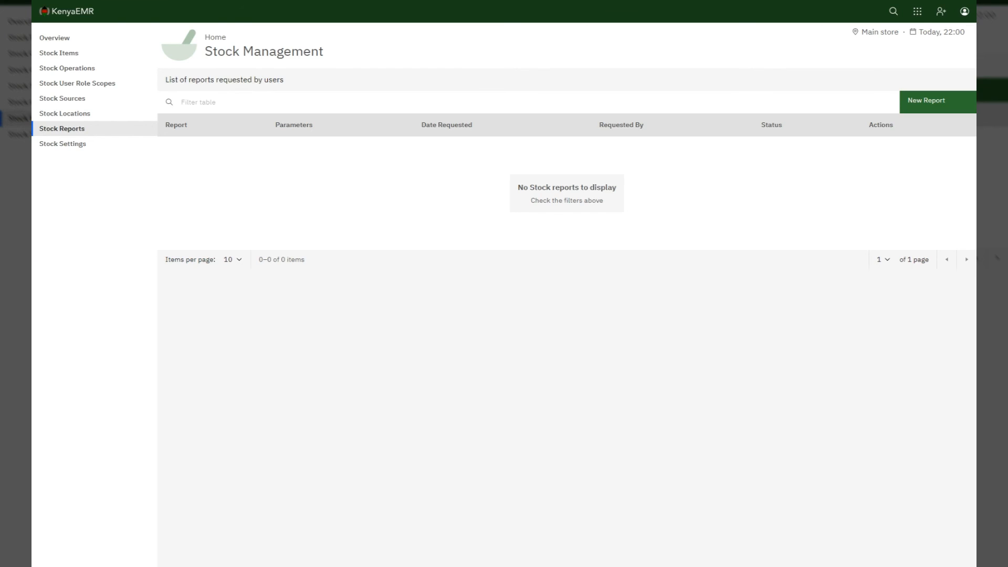
# Step: Show the Stock Management Overview with expiring, out-of-stock and disposed stock summaries
pyautogui.click(57, 40)
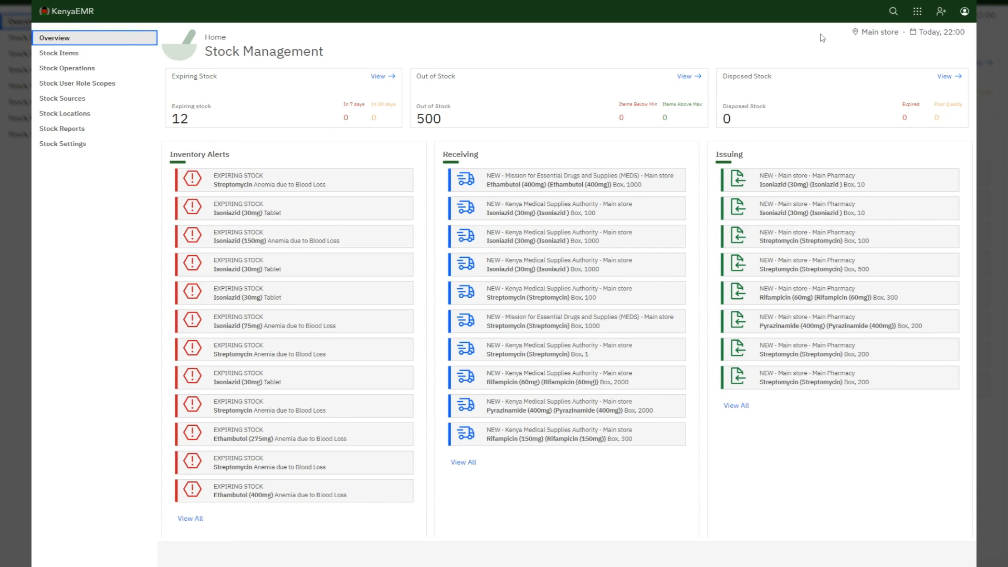
# Step: Log out of the current KenyaEMR account from the home page
pyautogui.click(76, 11)
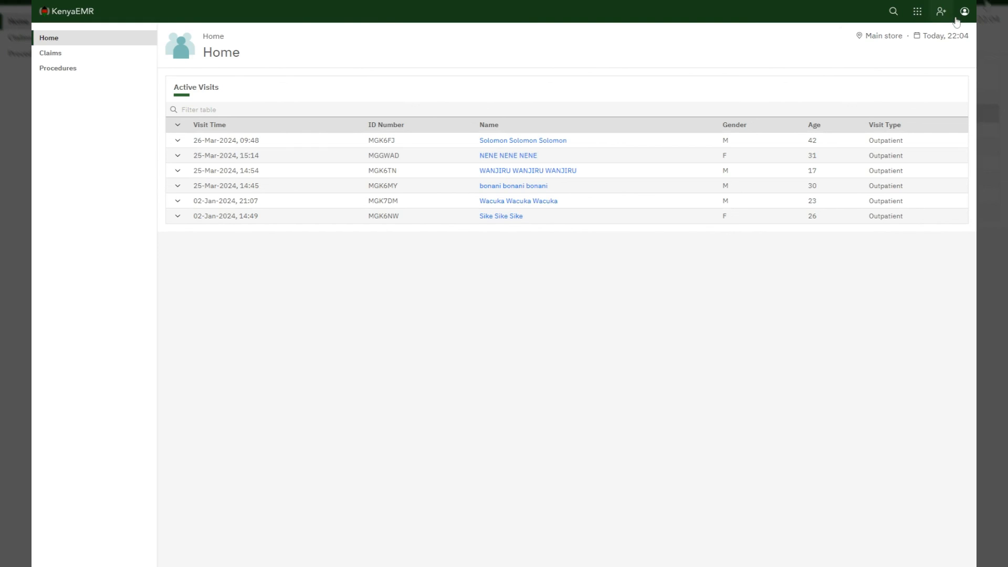
pyautogui.click(964, 13)
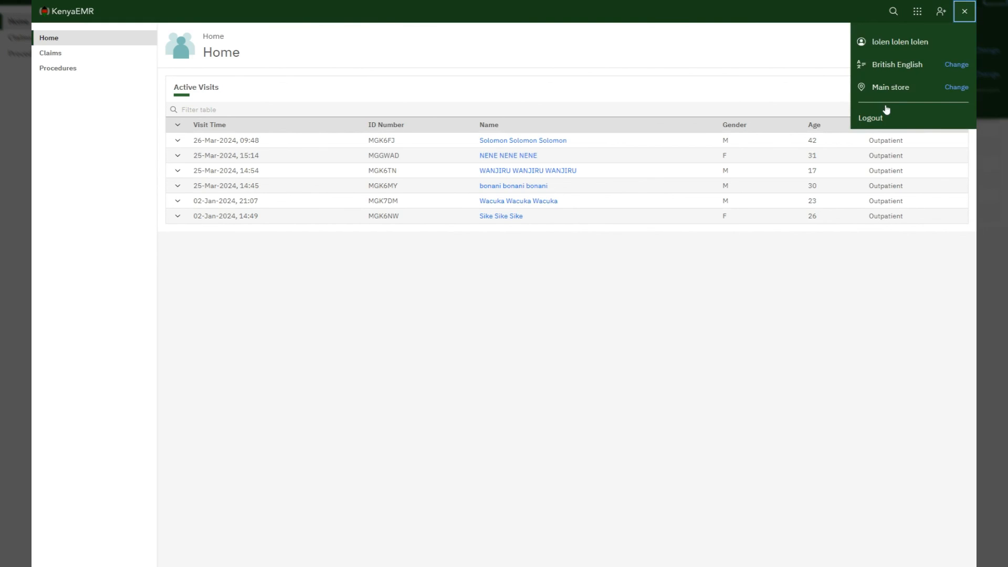
pyautogui.click(875, 119)
# Step: Log back in as admin at Nyeri Provincial General Hospital (PGH)
pyautogui.write('admin')
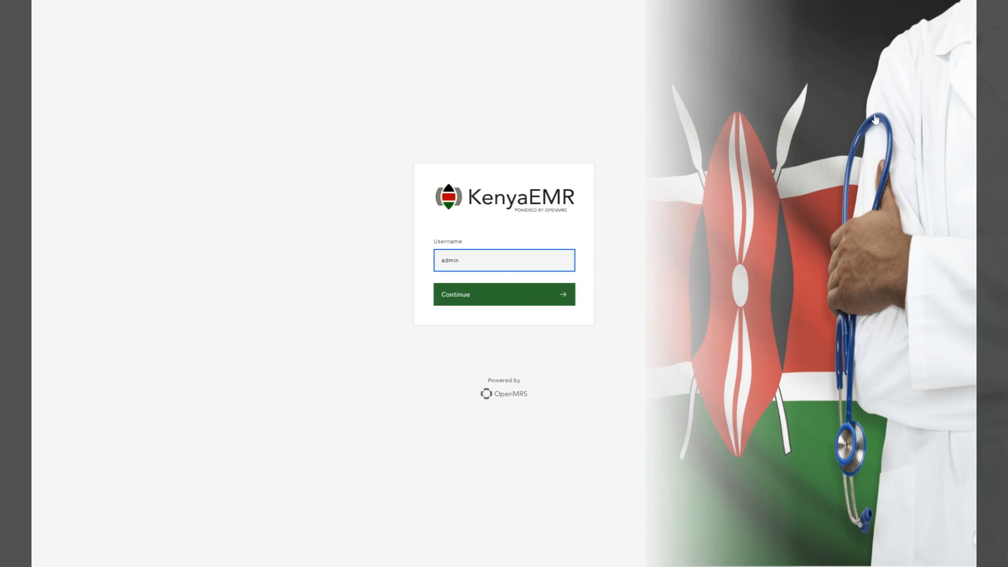
pyautogui.click(502, 298)
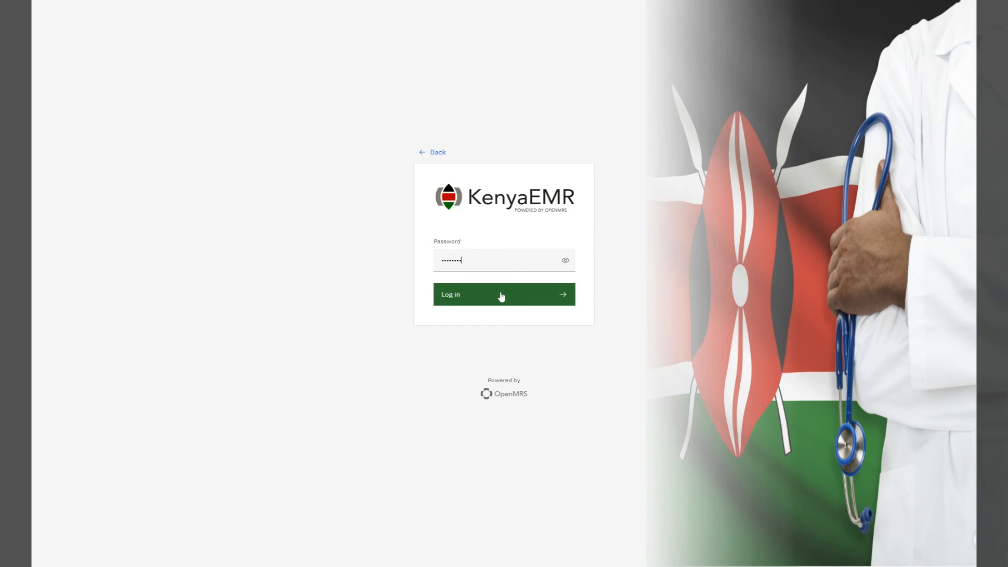
pyautogui.click(502, 297)
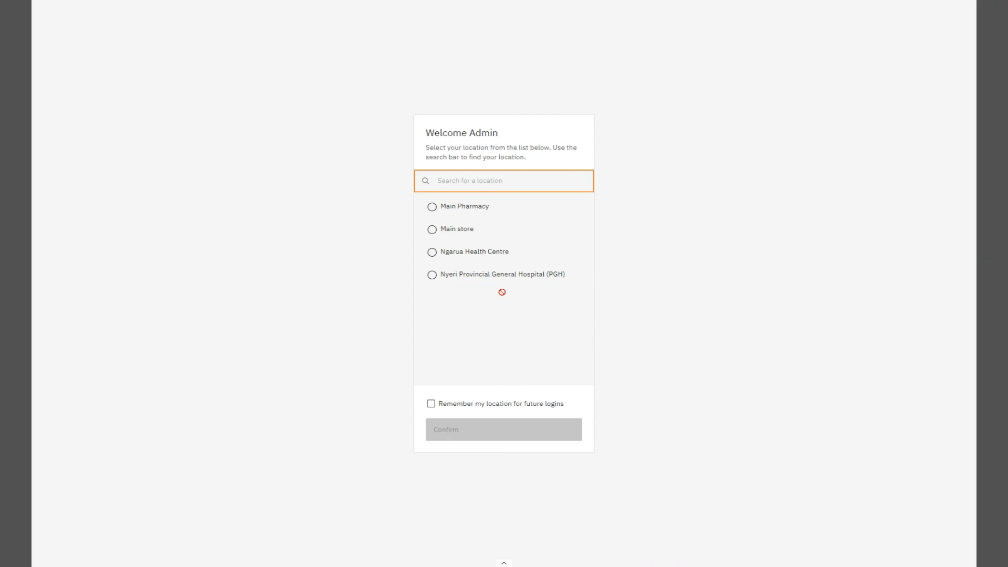
pyautogui.click(456, 276)
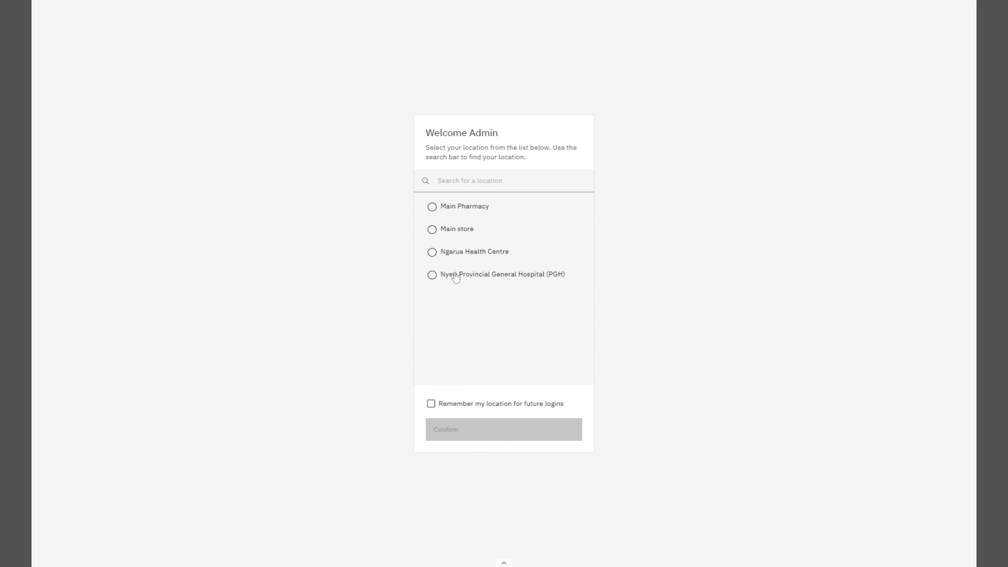
pyautogui.click(465, 435)
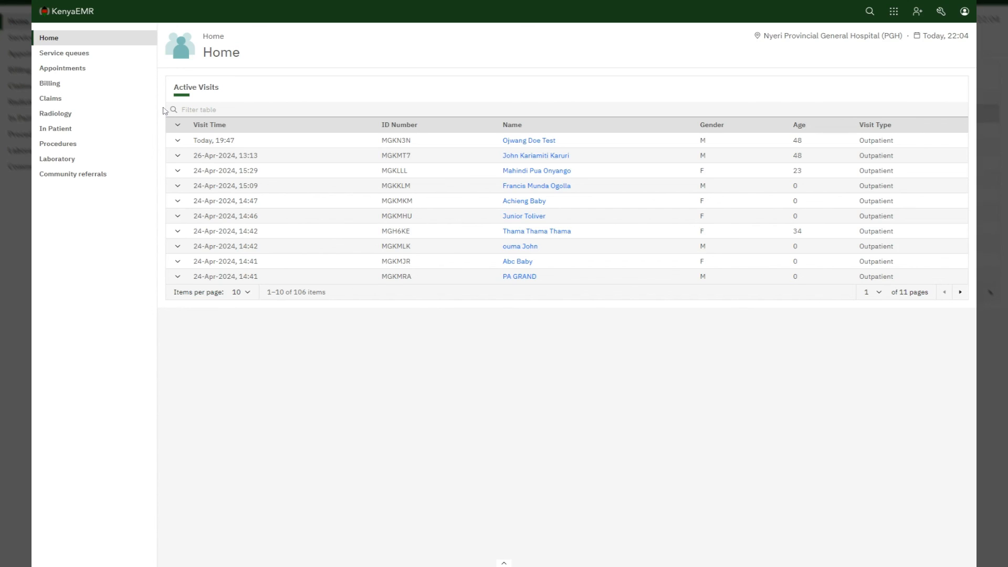
# Step: Go to Billing and open the patient's 24 Apr 2024 Ksh 500 consultation bill
pyautogui.click(44, 85)
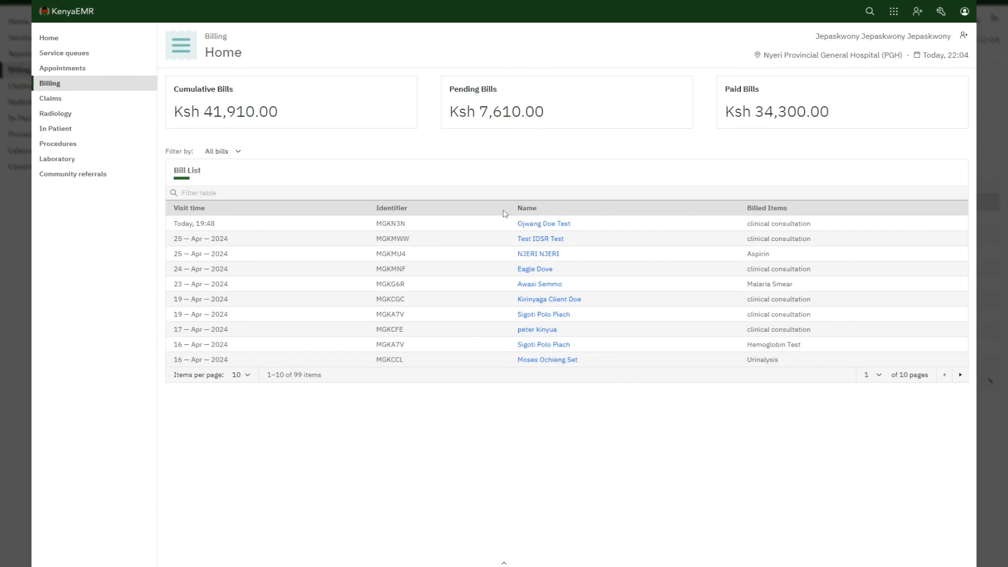
pyautogui.click(534, 270)
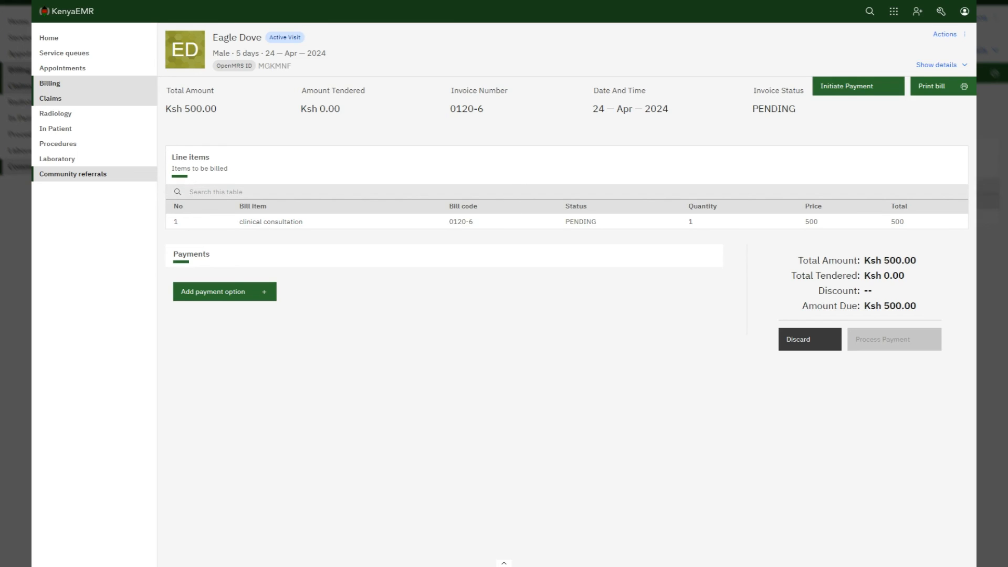
# Step: Send a Ksh 200 Mobile Money payment request to the patient's phone number
pyautogui.click(866, 88)
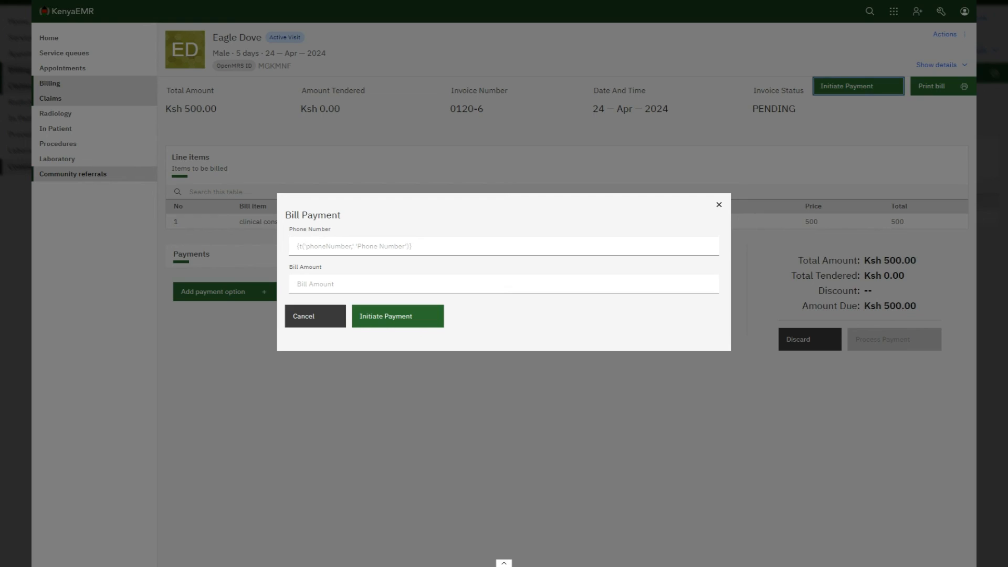
pyautogui.click(504, 246)
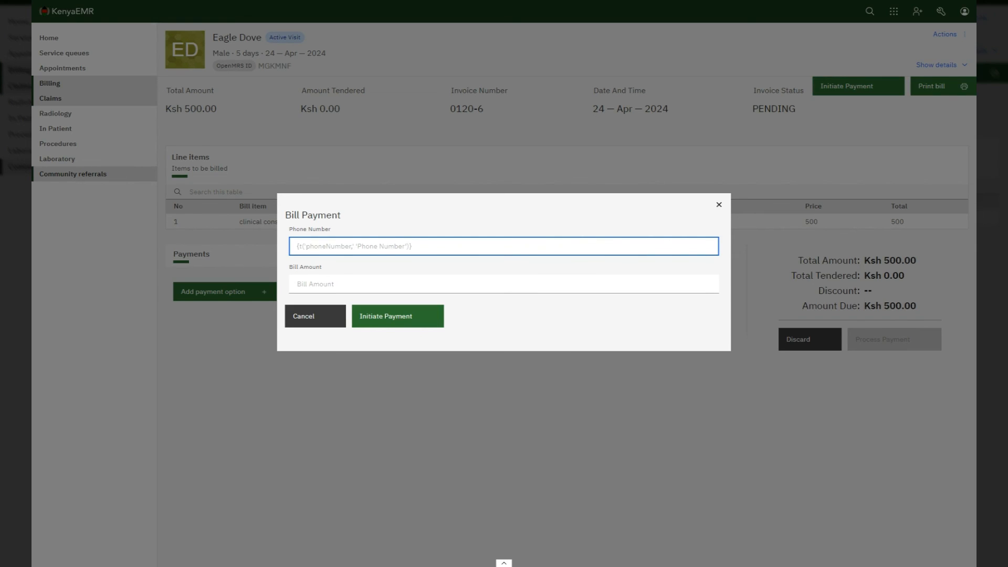
pyautogui.hotkey('ctrl', 'v')
pyautogui.press('Tab')
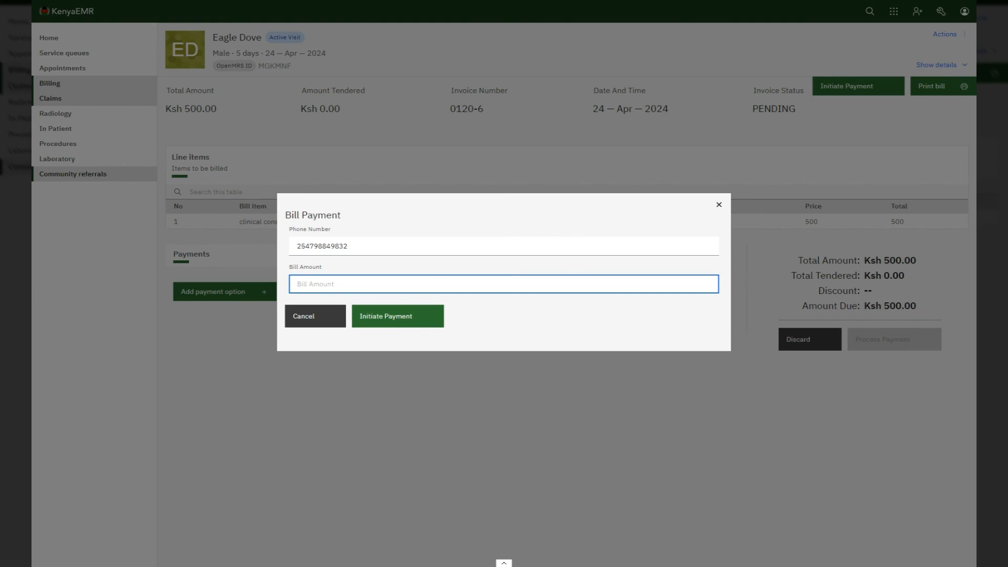
pyautogui.write('5')
pyautogui.press('BackSpace')
pyautogui.write('200')
pyautogui.click(368, 313)
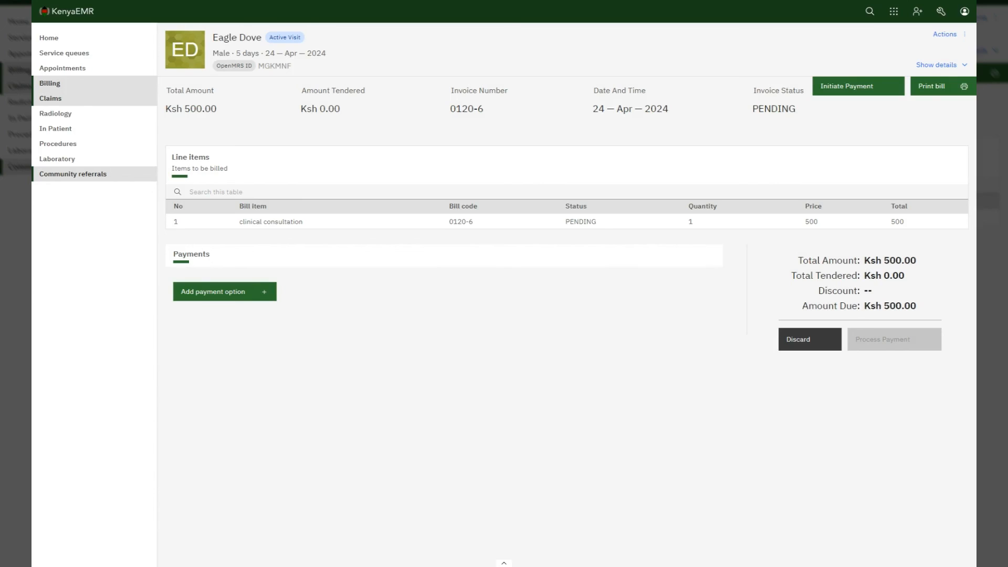
# Step: Add a Mobile Money payment of 200 with its transaction reference number
pyautogui.click(242, 293)
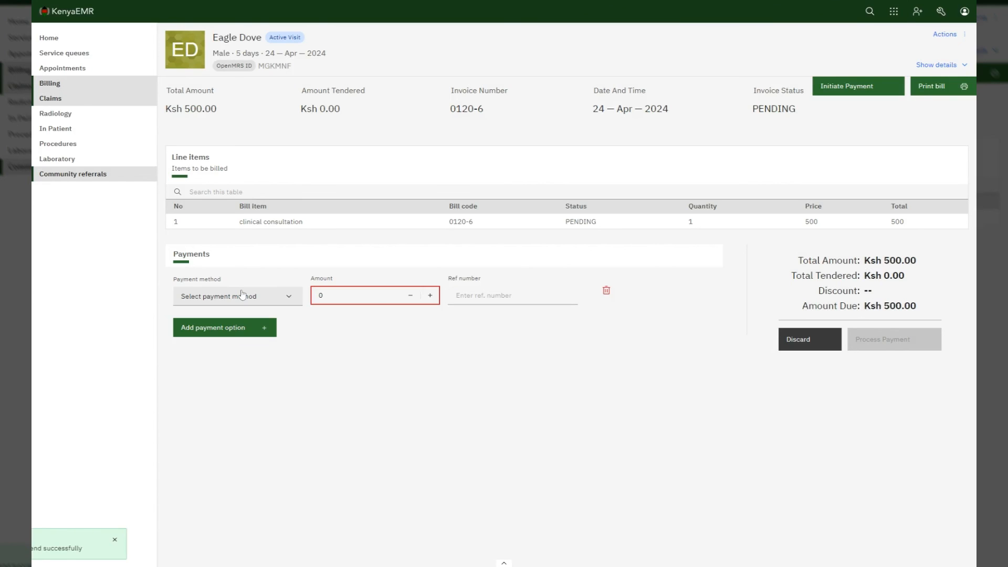
pyautogui.click(242, 294)
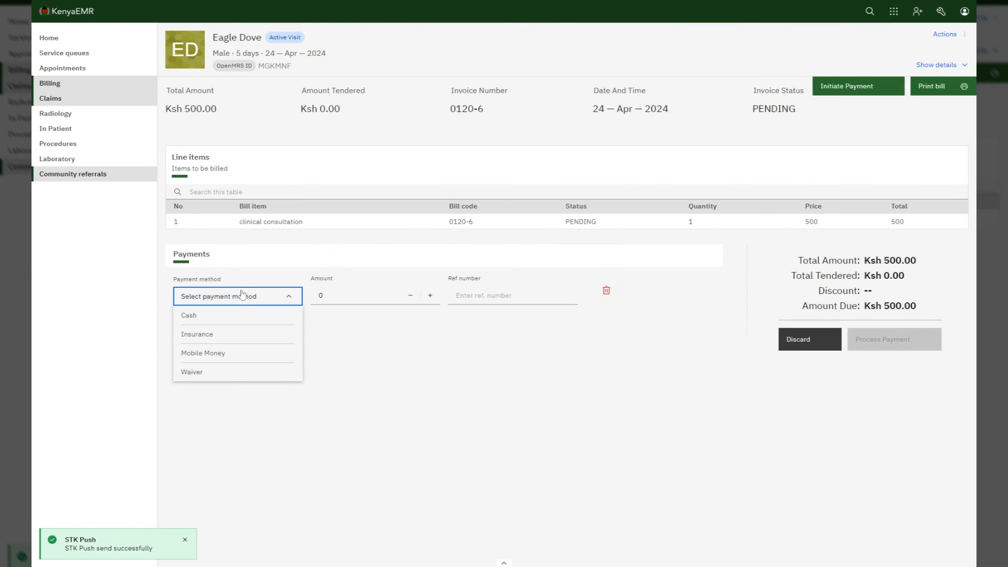
pyautogui.click(244, 315)
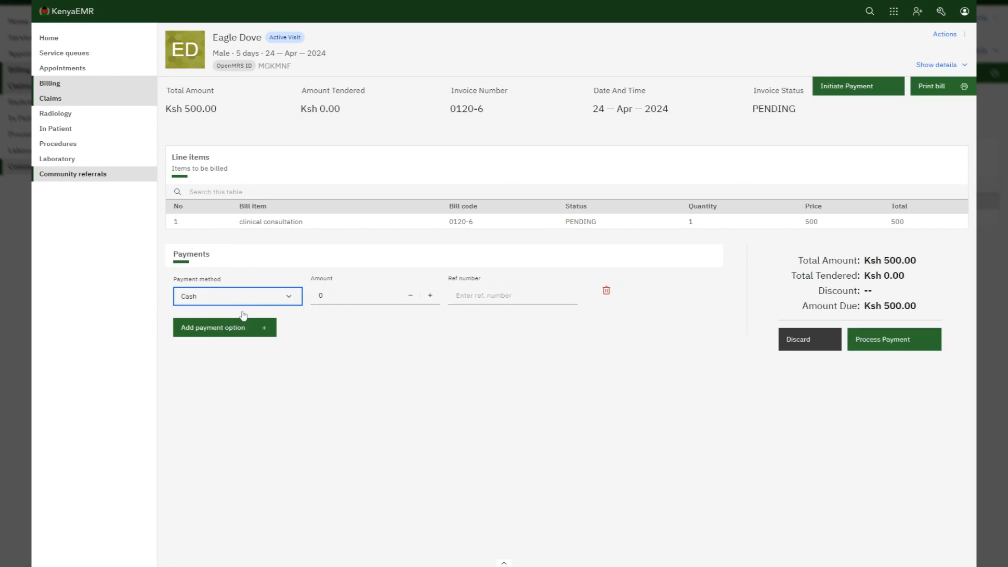
pyautogui.click(321, 295)
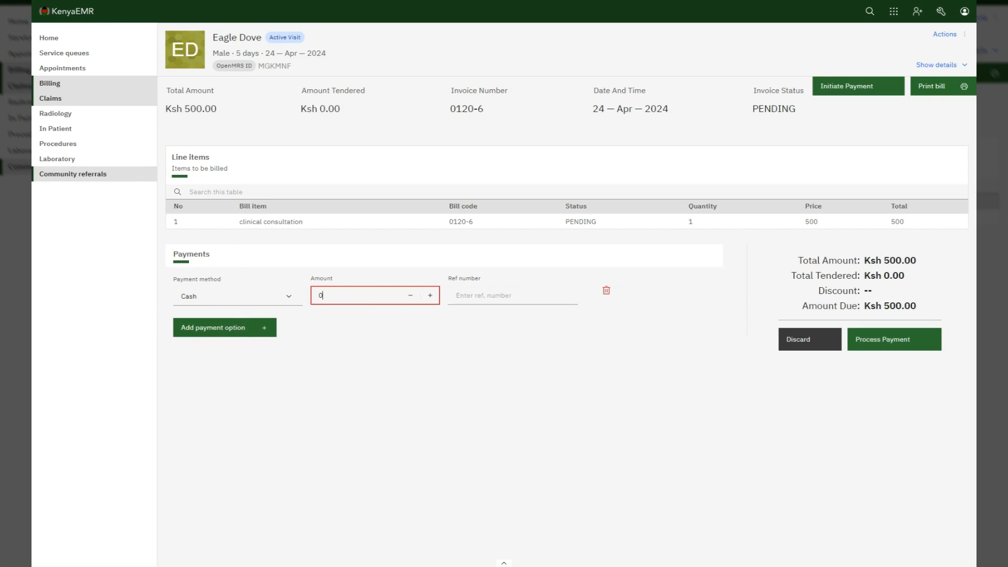
pyautogui.click(245, 302)
pyautogui.click(210, 354)
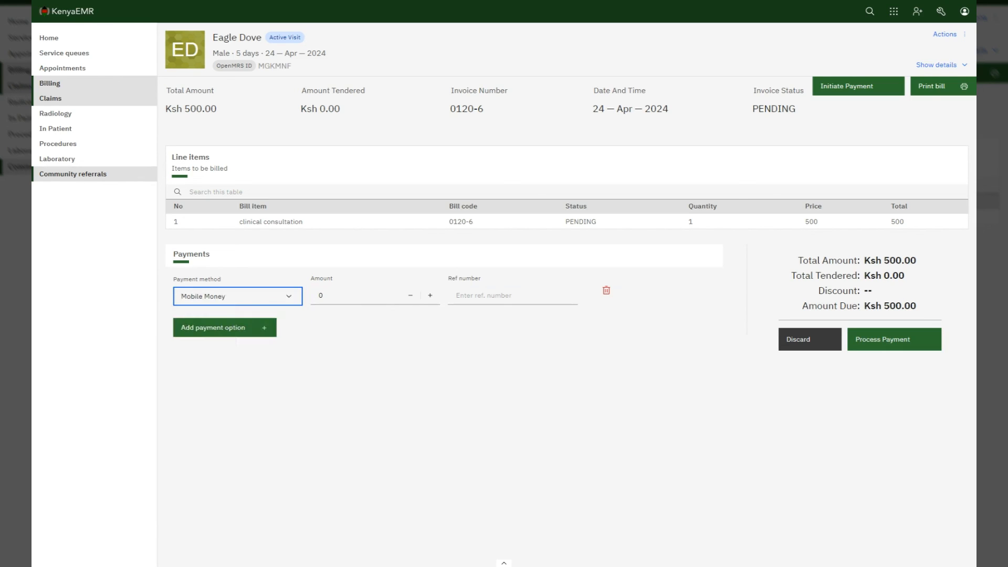
pyautogui.click(352, 296)
pyautogui.write('200')
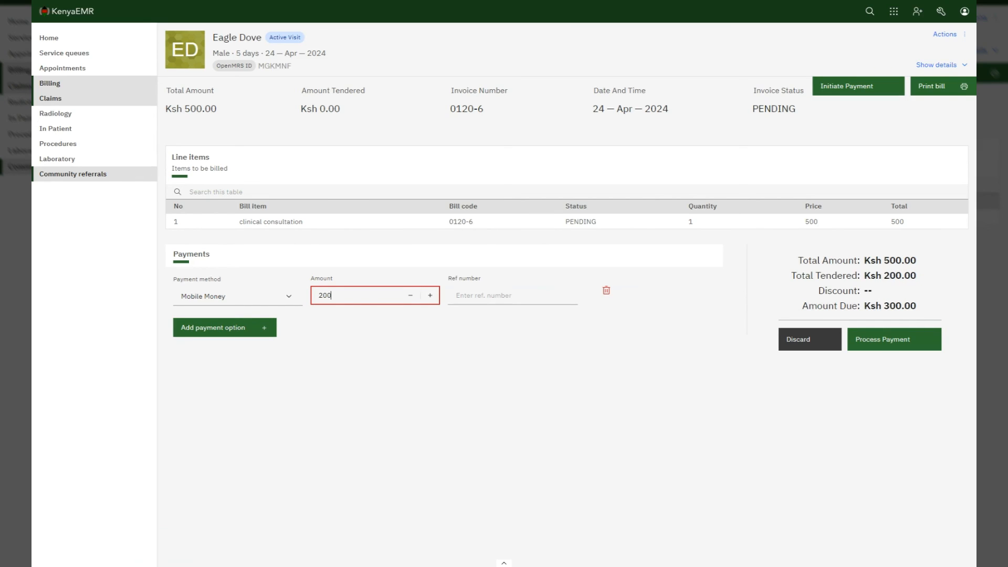
pyautogui.click(491, 295)
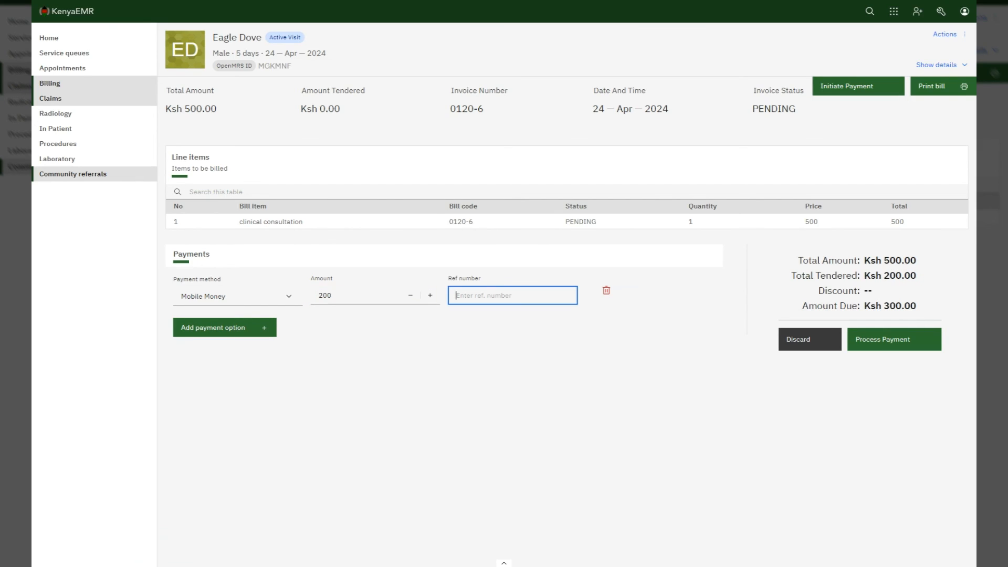
# Step: Add a second payment line of 300 in Cash
pyautogui.click(272, 326)
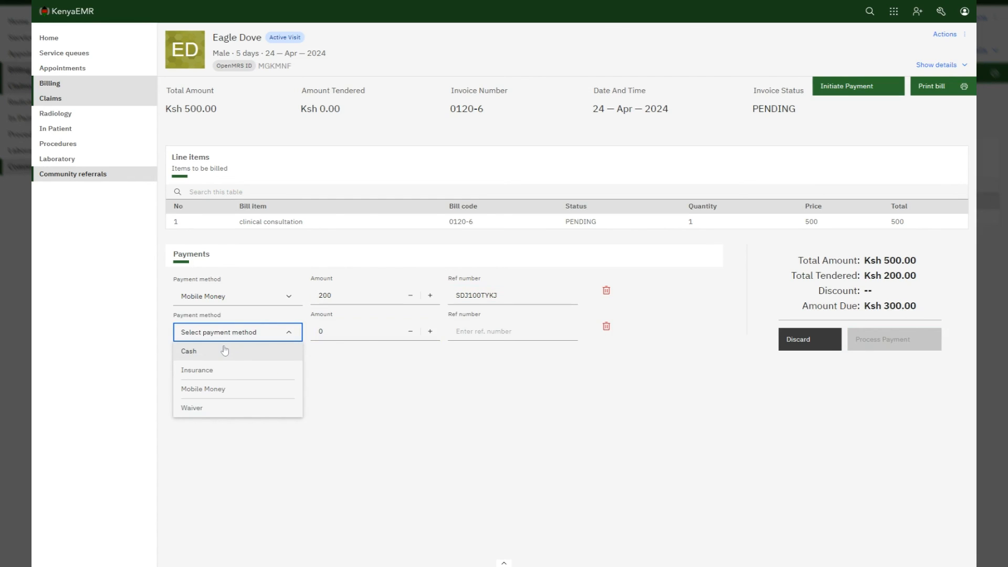
pyautogui.click(200, 353)
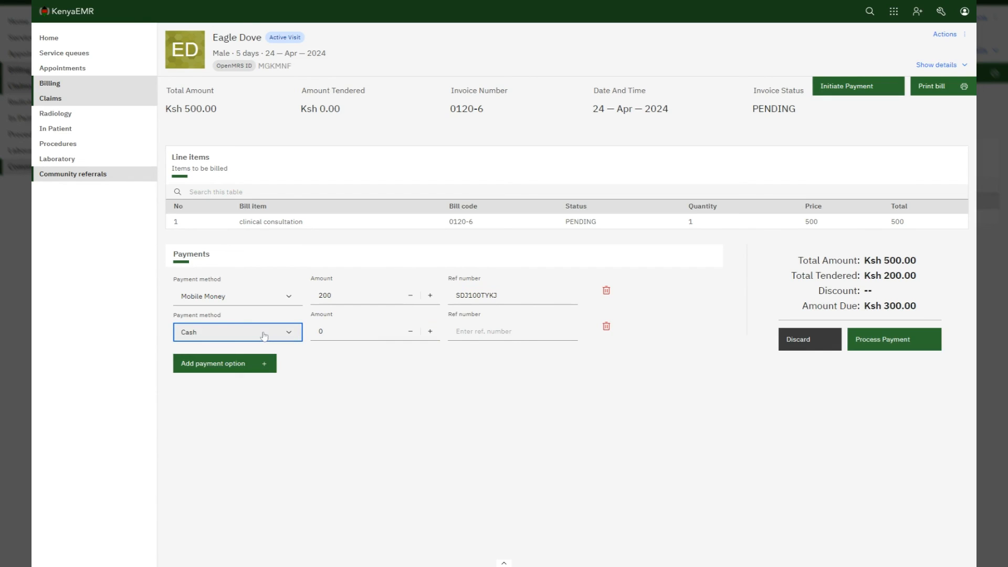
pyautogui.press('Tab')
pyautogui.write('3')
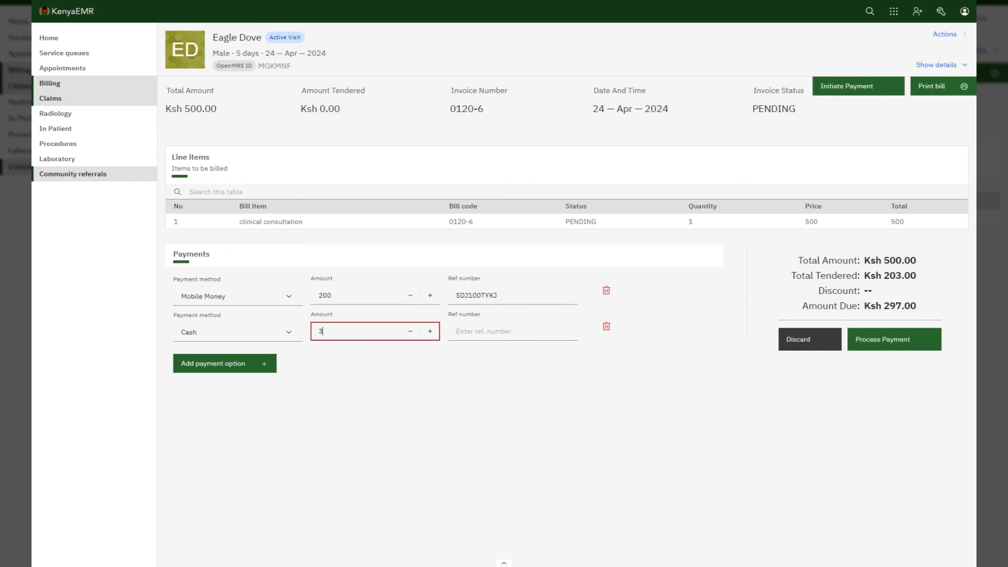
pyautogui.write('00')
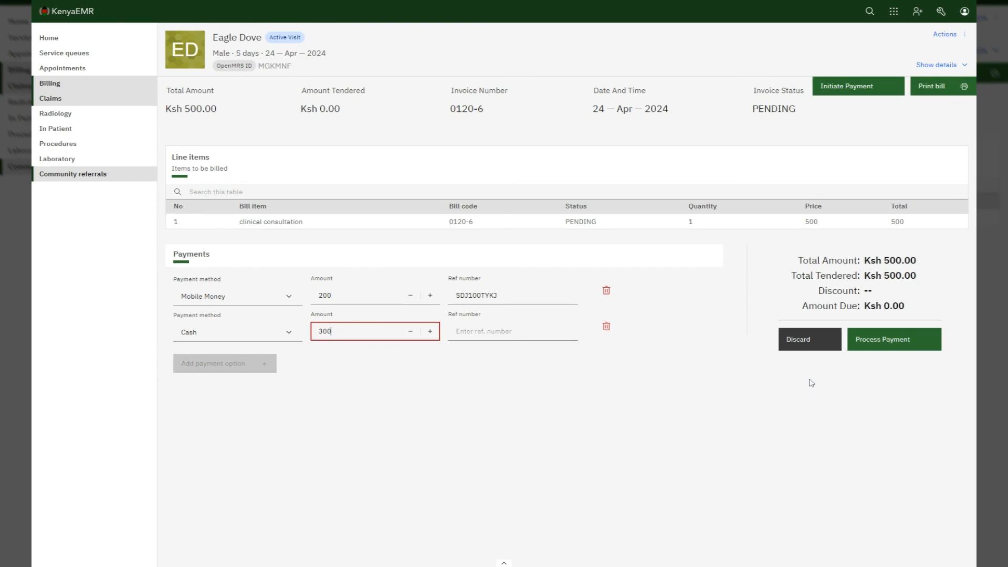
# Step: Process the split payment and reopen invoice 0120-6 to confirm it is PAID
pyautogui.click(888, 340)
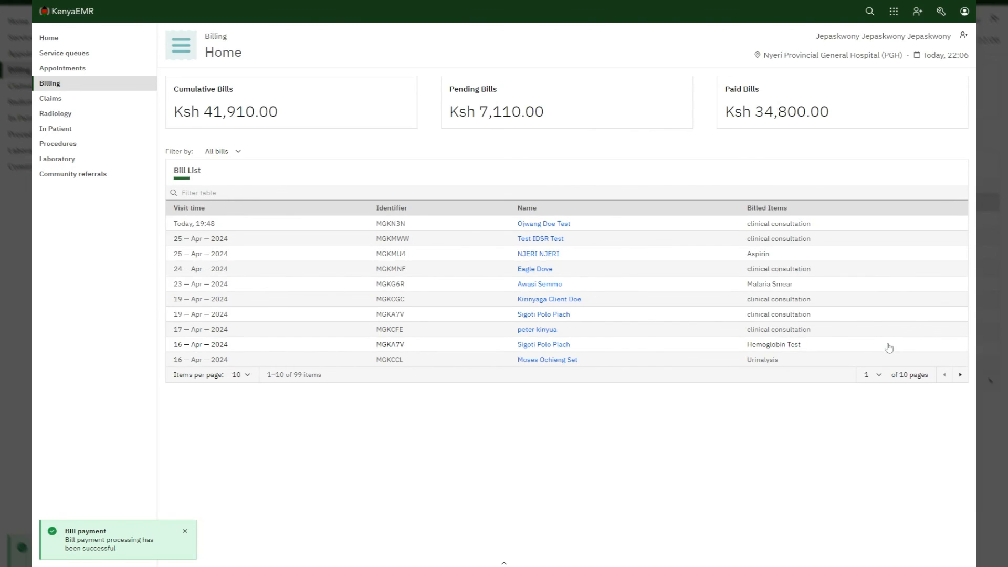
pyautogui.click(536, 269)
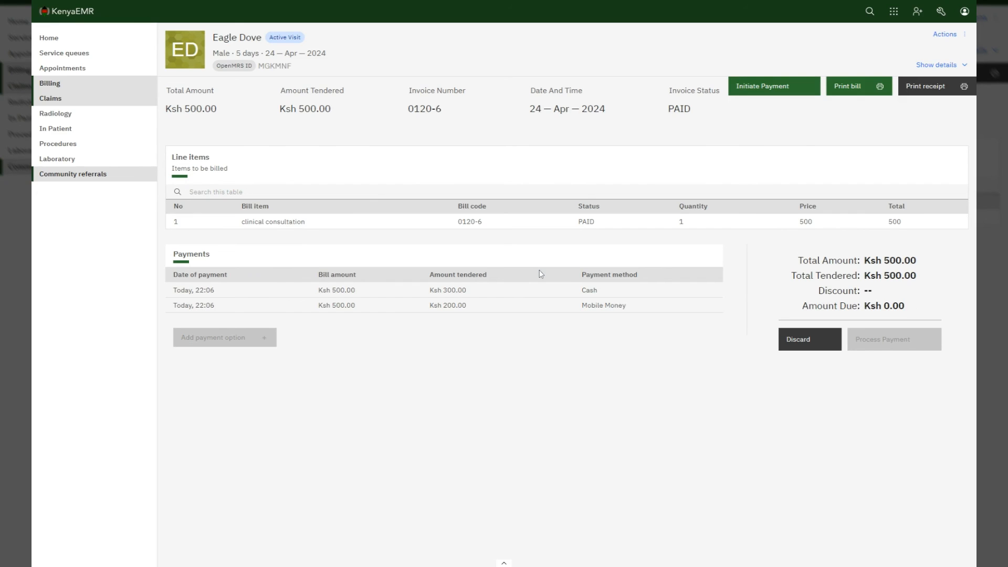